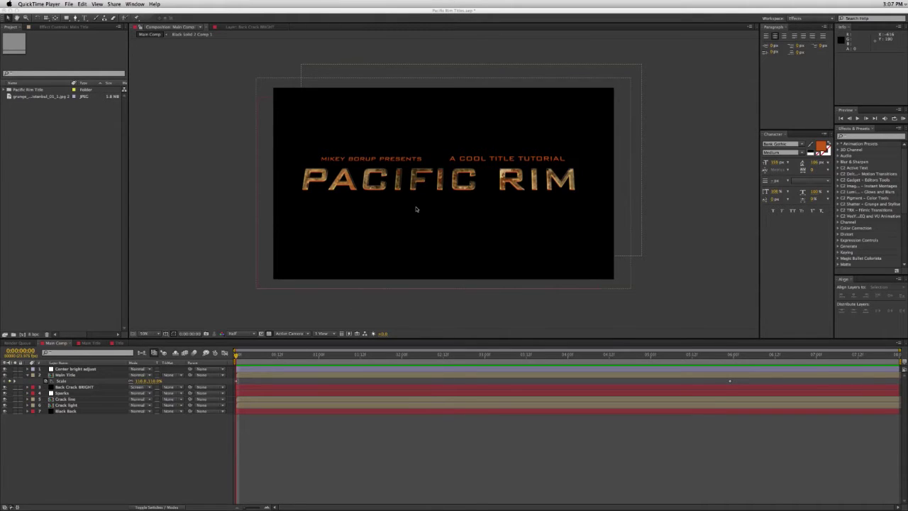
Switch to Safari and play a short section near the end of the Pacific Rim official main trailer on YouTube.
key("super+Tab")
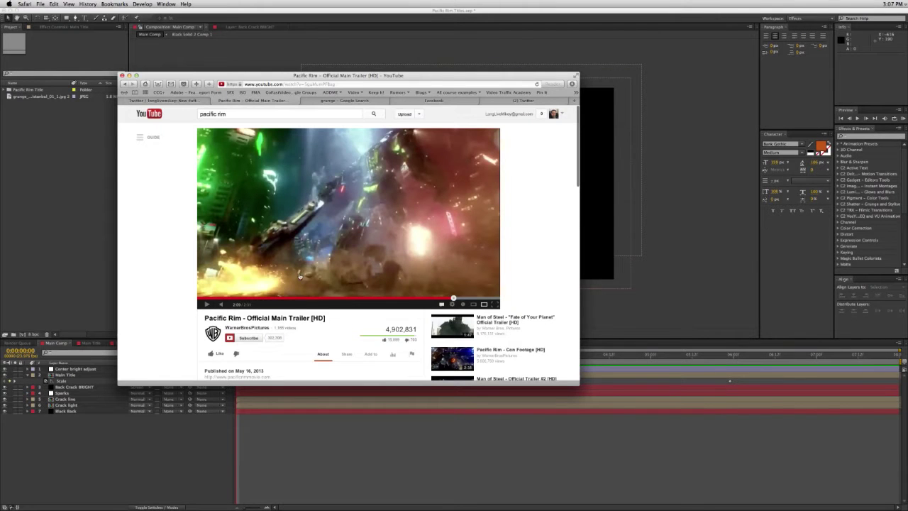
left_click(207, 304)
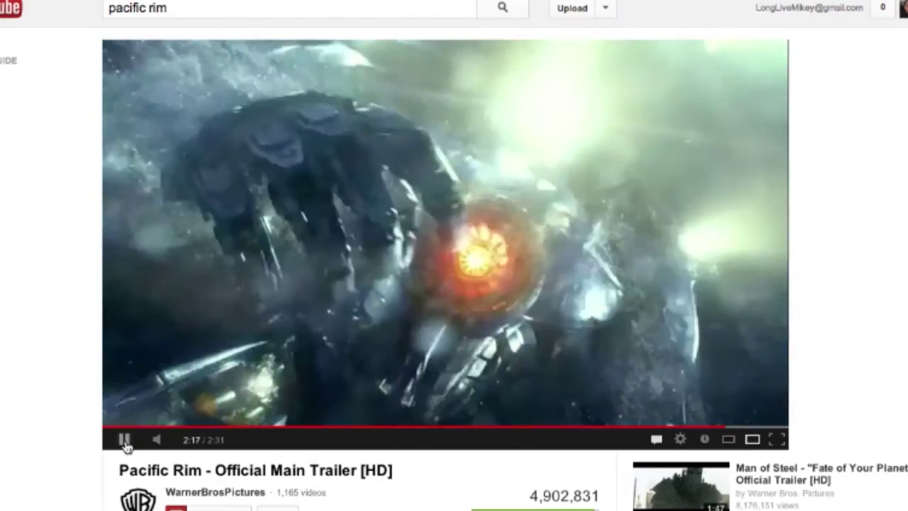
left_click(124, 441)
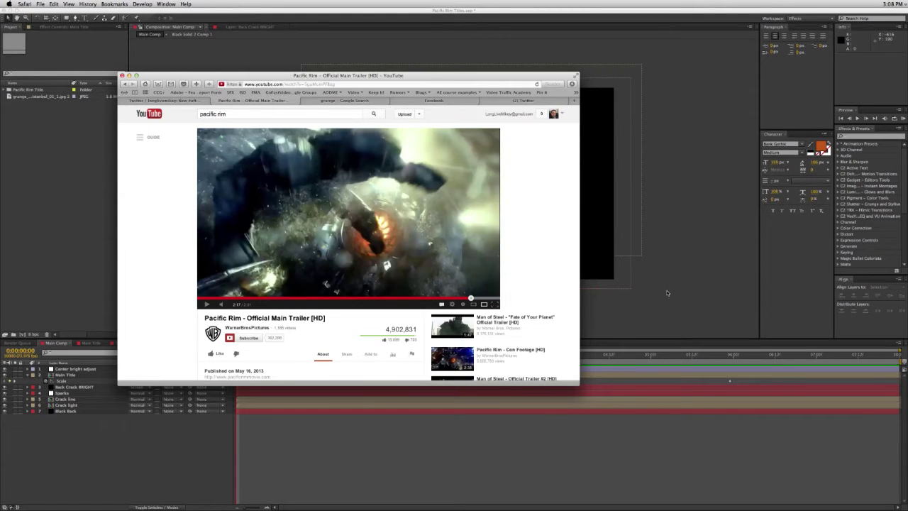
Switch back to After Effects and preview the finished title animation, examining the crack and light effects at different times.
left_click(670, 213)
key("space")
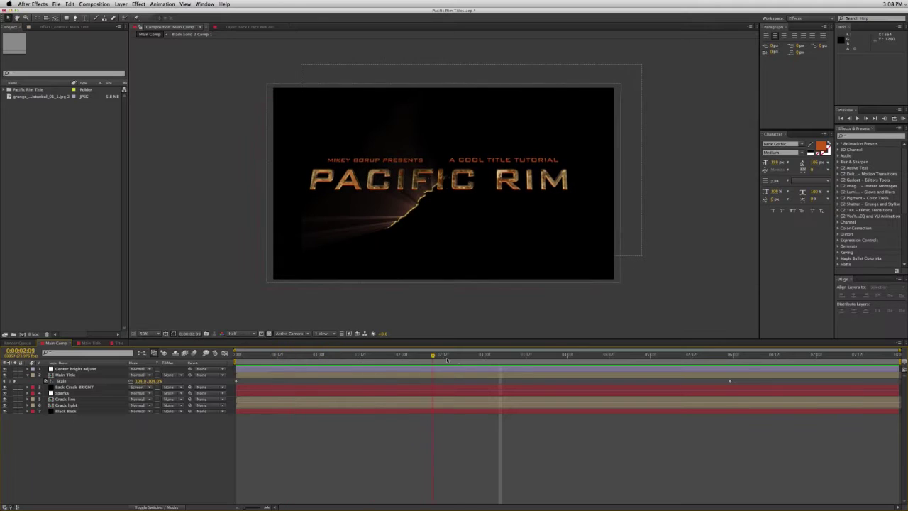
left_click_drag(568, 364, 457, 361)
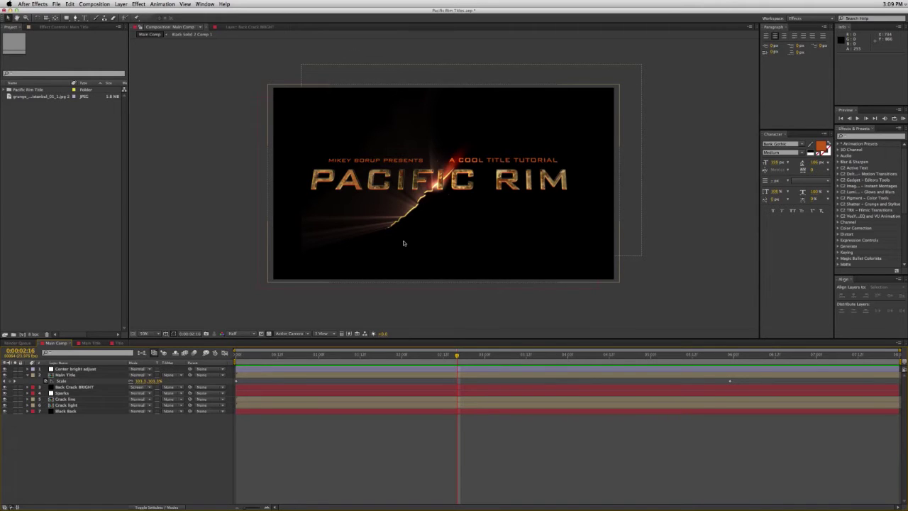
left_click(345, 356)
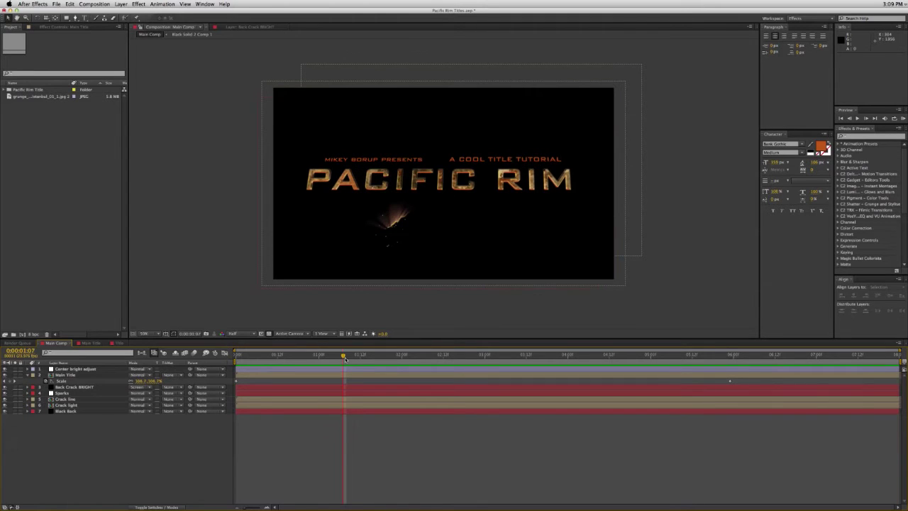
left_click(5, 90)
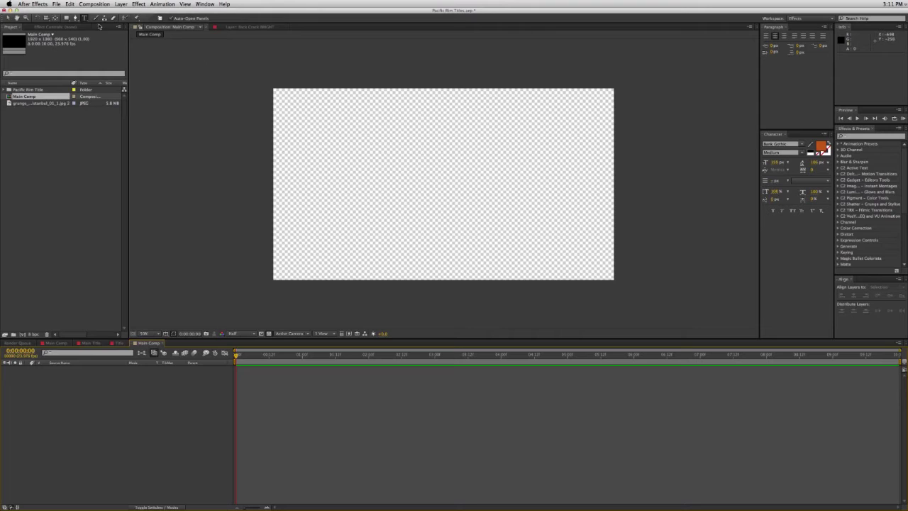
Add a text layer reading PACIFIC RIM in Bank Gothic Medium to the empty Main Comp.
left_click(347, 174)
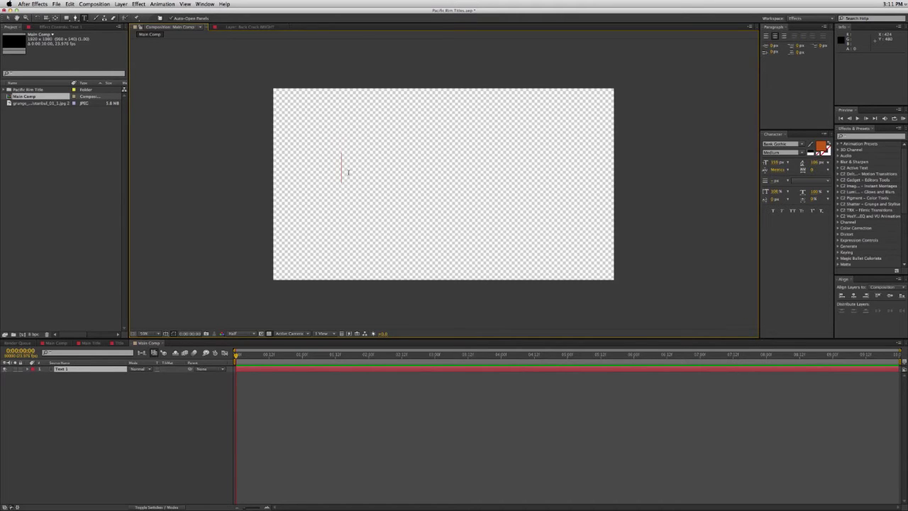
type("PACIFIC")
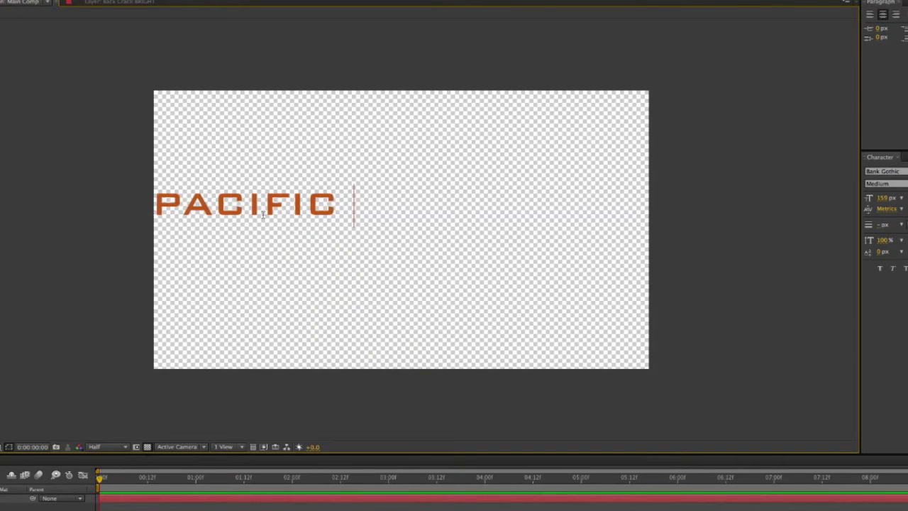
type(" RIM")
Set the fill color of all the PACIFIC RIM text to white, FFFFFF.
key("ctrl+a")
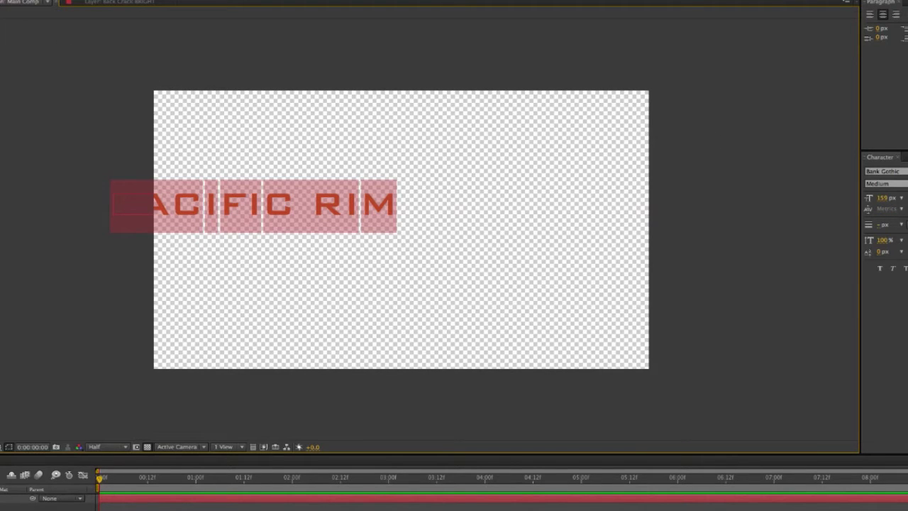
left_click_drag(1, 264, 221, 254)
left_click_drag(99, 296, 10, 256)
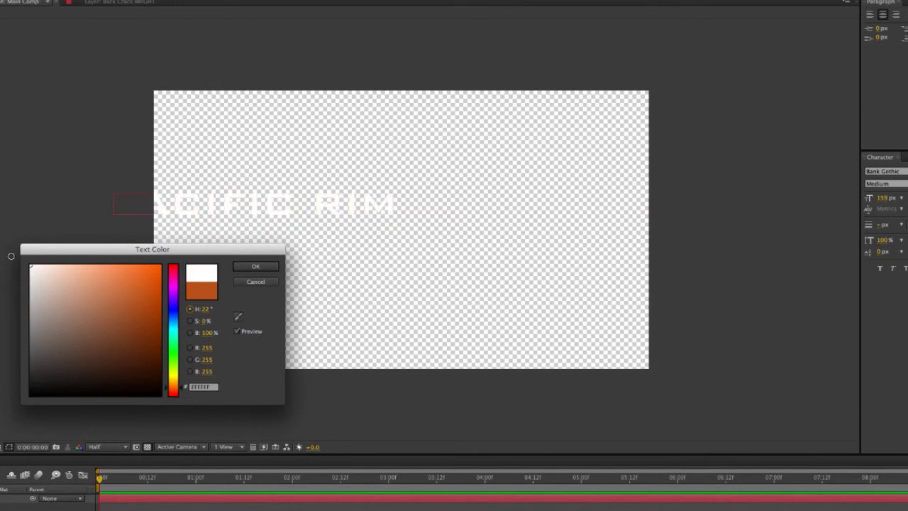
left_click(255, 266)
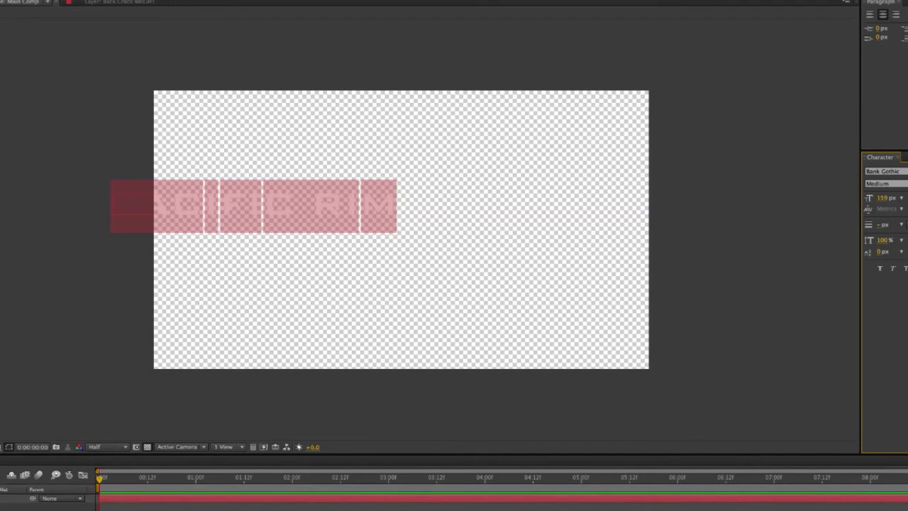
Center the PACIFIC RIM text horizontally and vertically in the composition and enlarge its font size to 216 px.
left_click(907, 344)
left_click(907, 343)
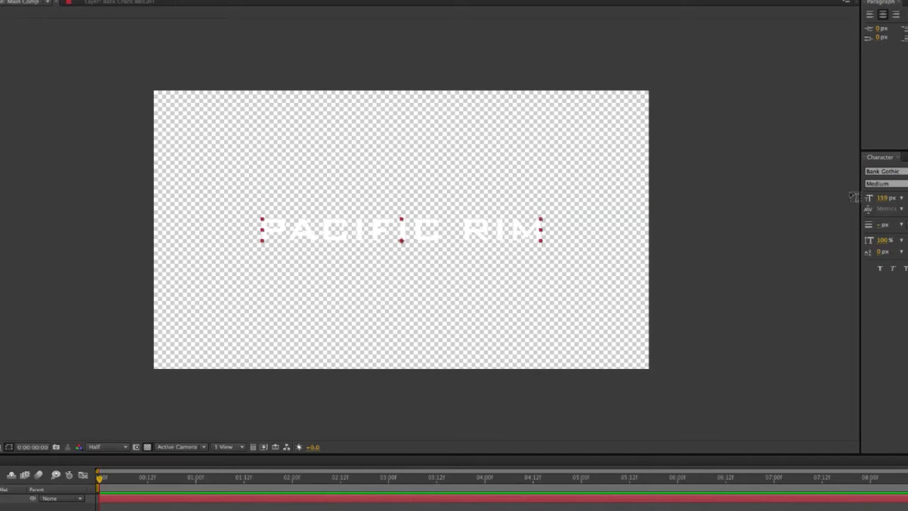
left_click_drag(882, 198, 906, 197)
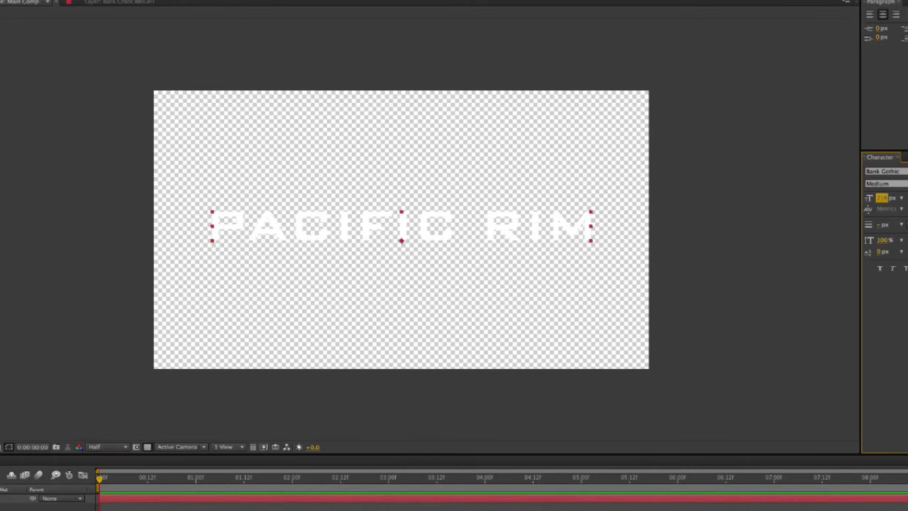
left_click(97, 217)
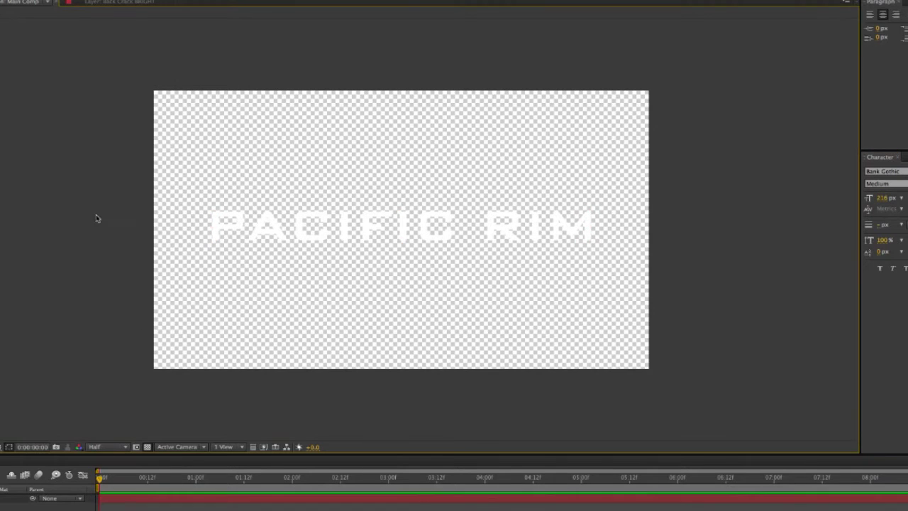
Turn off the transparency grid and pre-compose the PACIFIC RIM layer as "Main Title Comp".
left_click(146, 447)
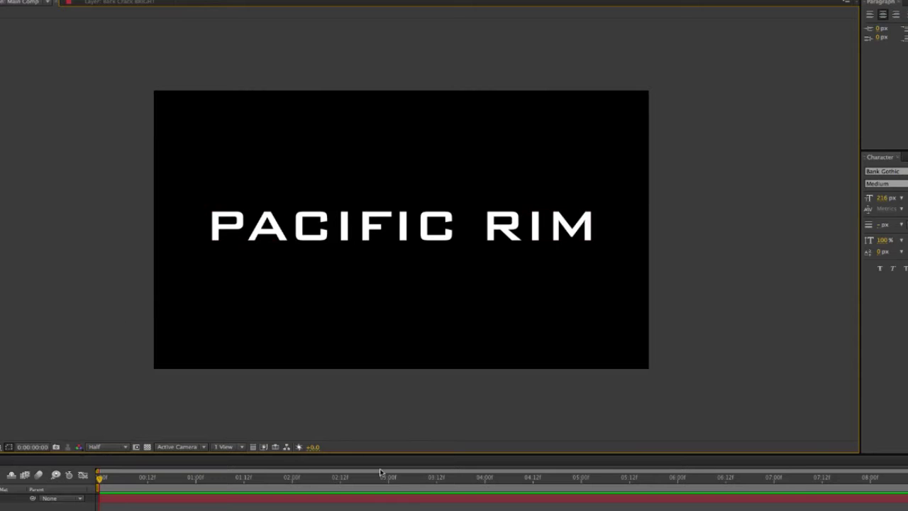
left_click(135, 498)
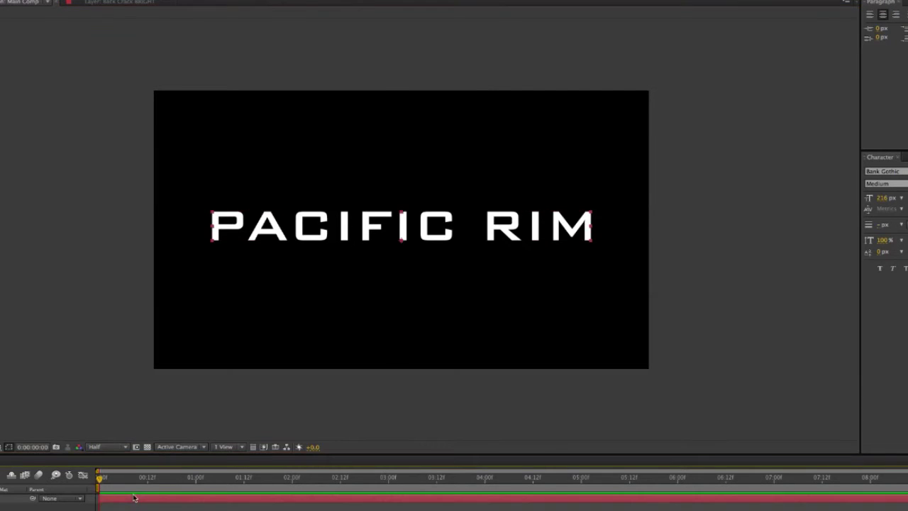
key("super+shift+c")
left_click_drag(150, 233, 262, 237)
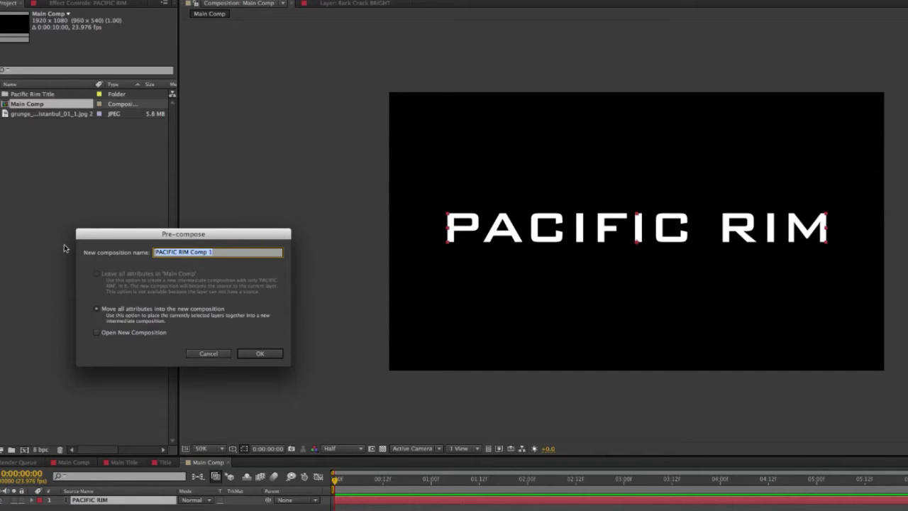
type("Main Title Comp")
key("Return")
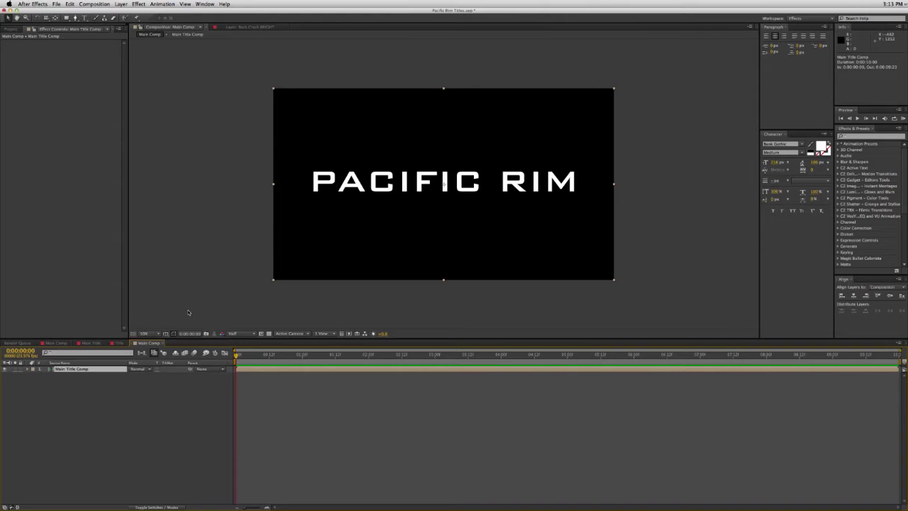
Add the grunge wall JPEG from the project to Main Comp.
left_click(14, 29)
left_click(37, 112)
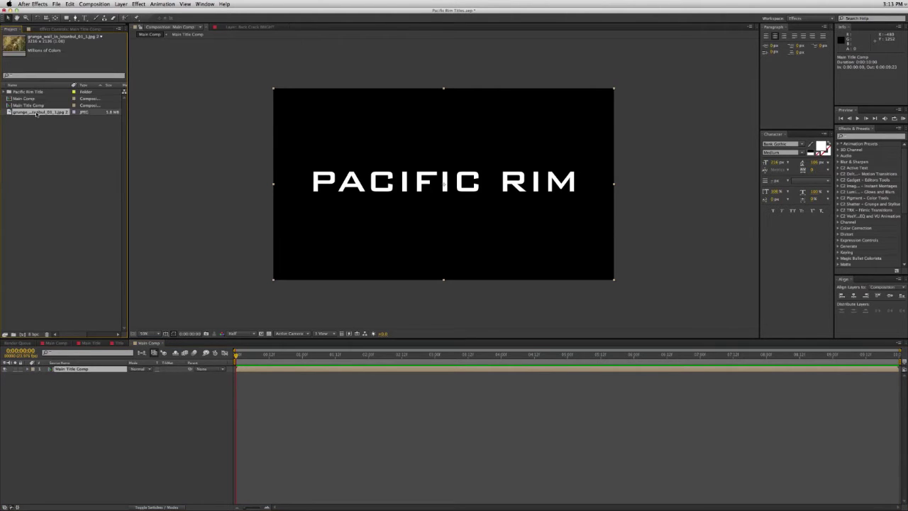
left_click_drag(13, 113, 428, 198)
Place the grunge wall layer below Main Title Comp and set its track matte to Luma Matte "Main Title Comp".
left_click(90, 370)
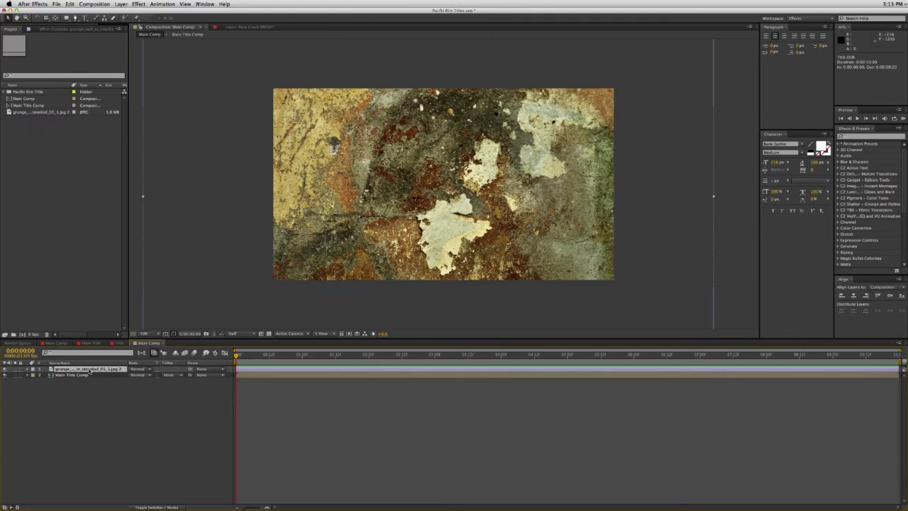
left_click_drag(90, 370, 86, 385)
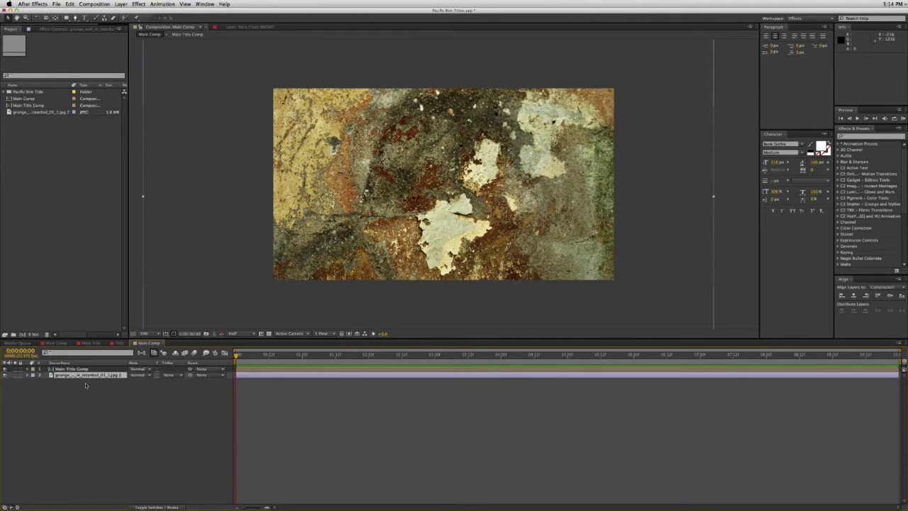
left_click(174, 376)
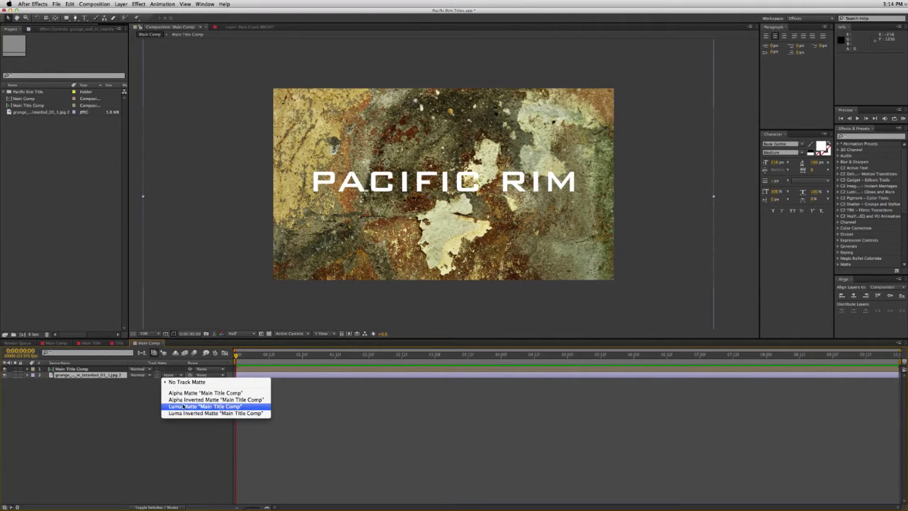
left_click(184, 406)
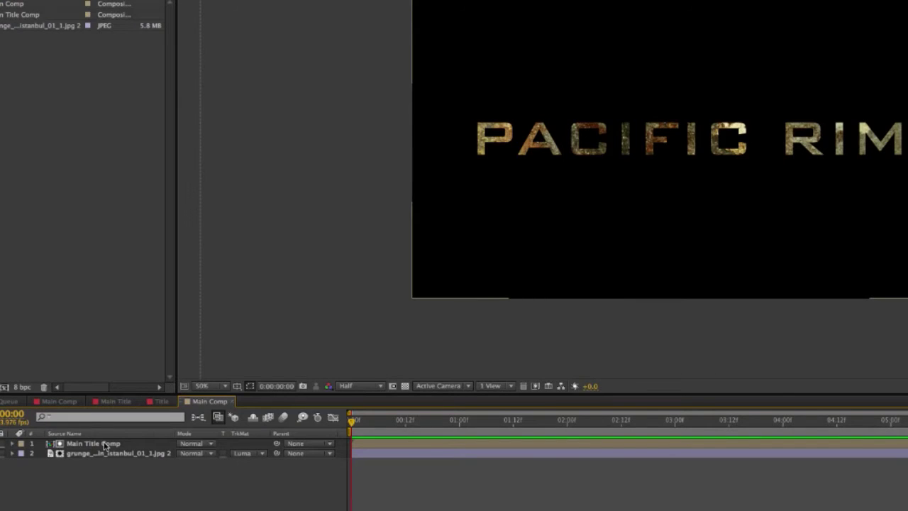
Pre-compose the Main Title Comp and grunge wall layers together as "DUP TITLE".
left_click(105, 444)
left_click(112, 454, "shift")
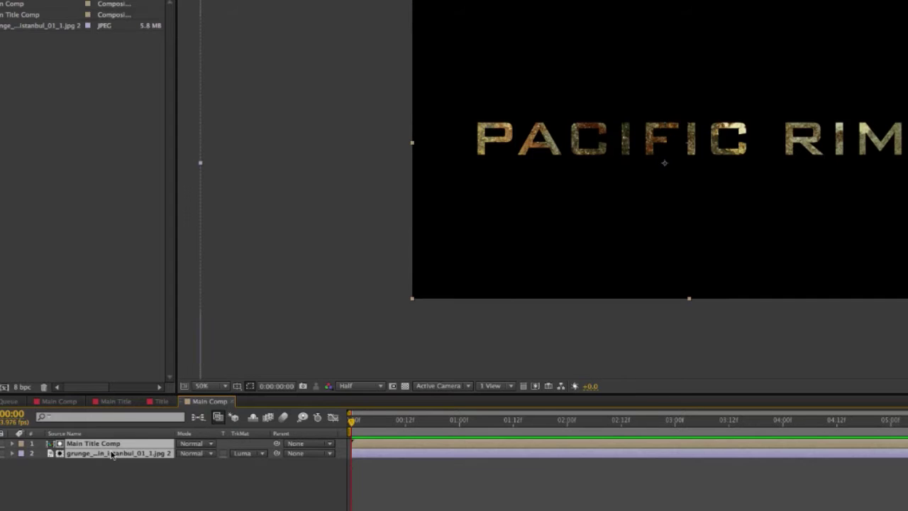
key("ctrl+shift+c")
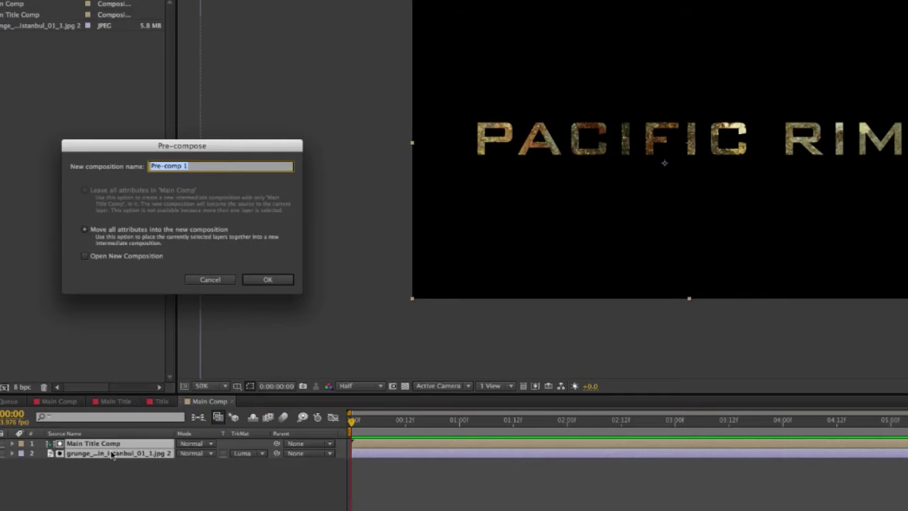
type("dupl")
key("BackSpace")
key("BackSpace")
key("BackSpace")
key("BackSpace")
type("DUP TITLE")
key("Return")
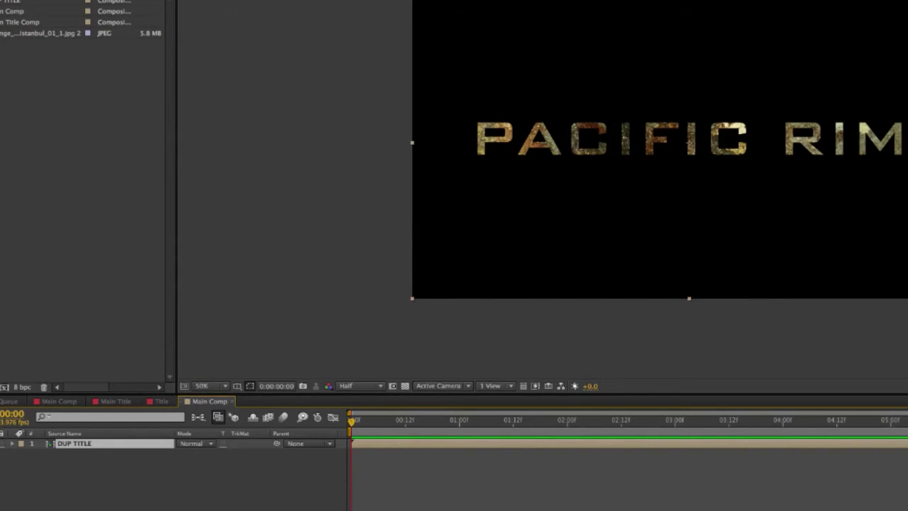
Duplicate the DUP TITLE layer to make three stacked copies in Main Comp.
left_click(119, 482)
left_click(100, 445)
key("ctrl+d")
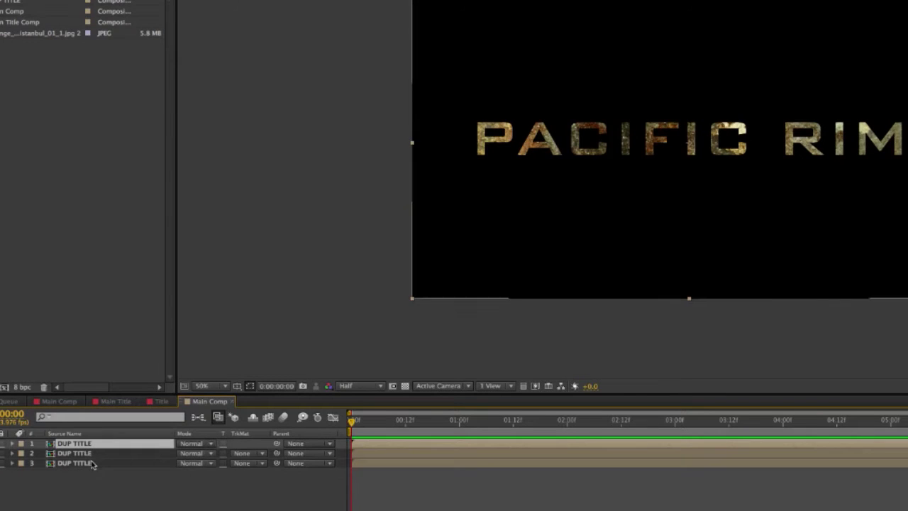
left_click(107, 454)
left_click(108, 448)
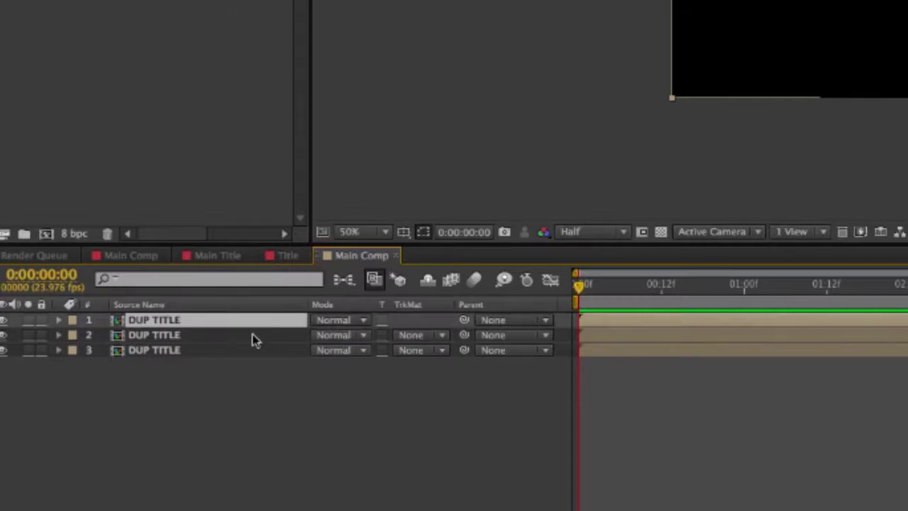
Show the Scale property of the two lower DUP TITLE layers and unlink their width and height proportions.
left_click(140, 453)
left_click(131, 463, "shift")
key("s")
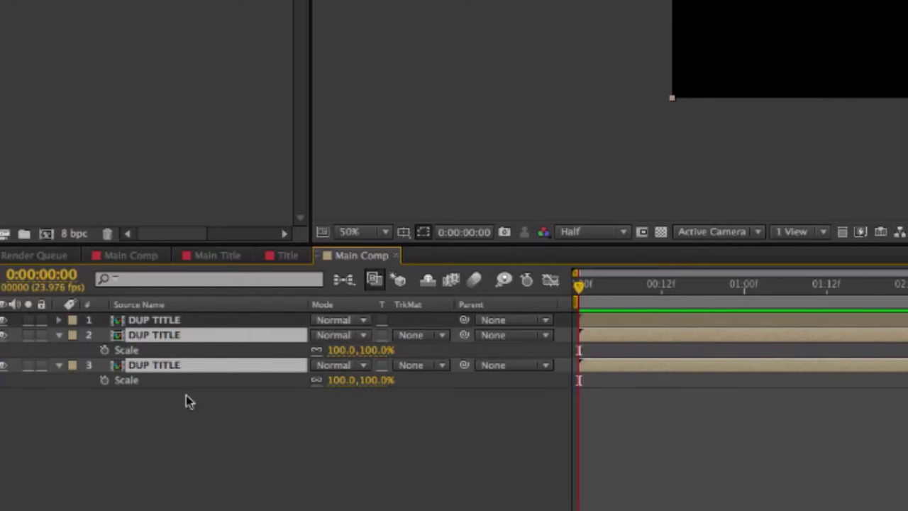
left_click(315, 350)
left_click(315, 434)
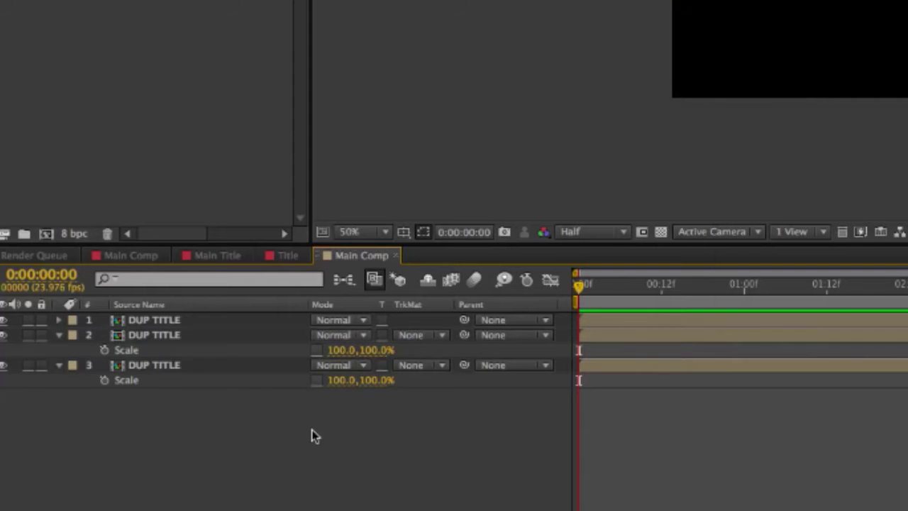
Set the horizontal scale of the second DUP TITLE layer to 99.5% and of the third to 99%.
left_click(341, 349)
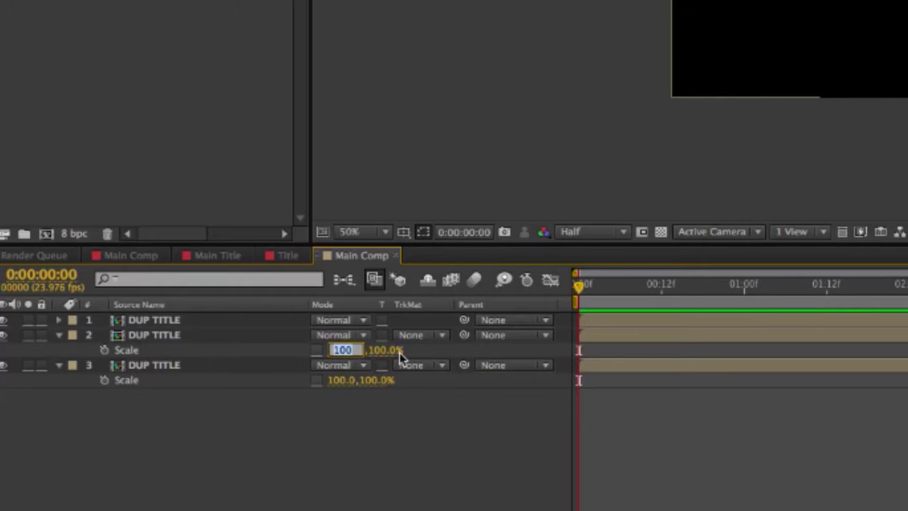
type("99.5")
key("Return")
left_click(340, 380)
type("9")
key("Return")
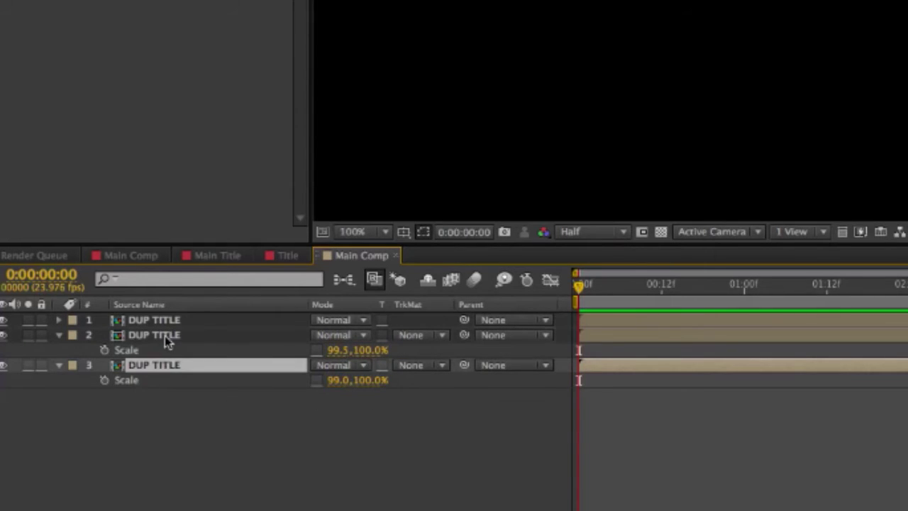
Apply the Bevel Alpha effect to the second DUP TITLE layer and set its light angle to 180°.
left_click(165, 336)
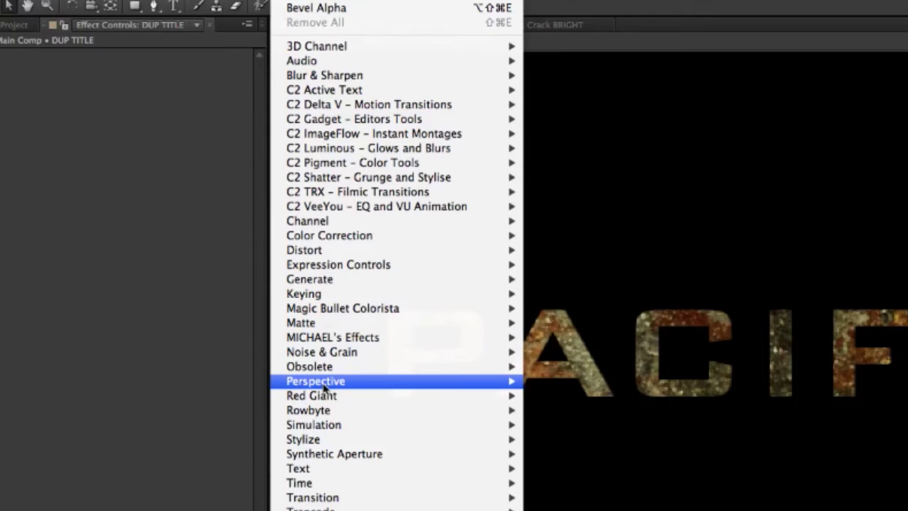
mouse_move(325, 389)
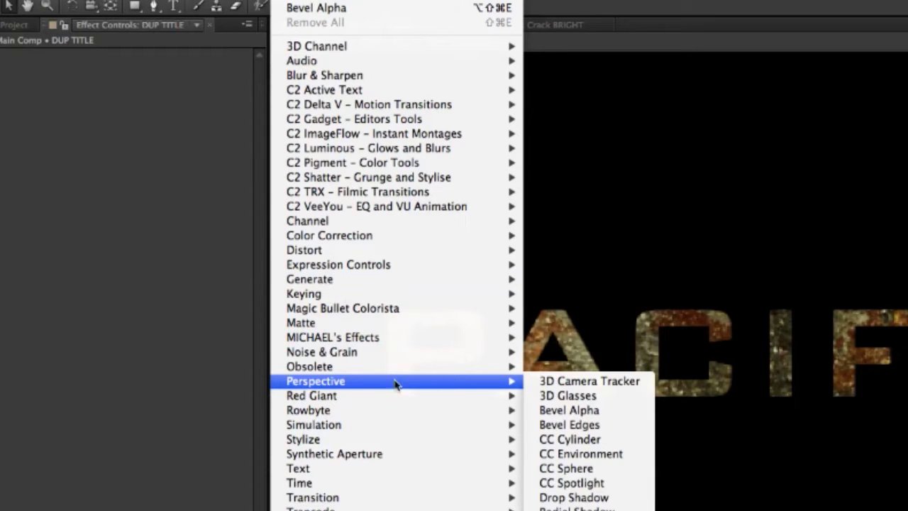
left_click(599, 410)
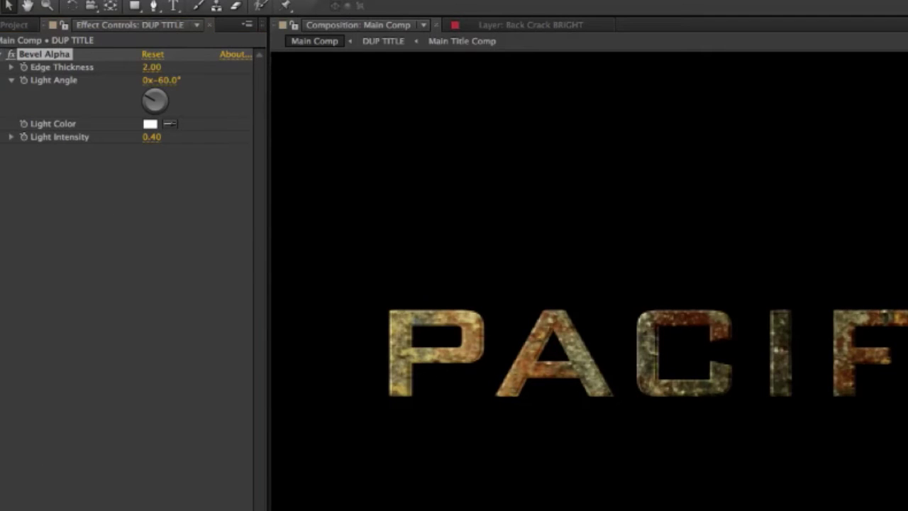
left_click(168, 81)
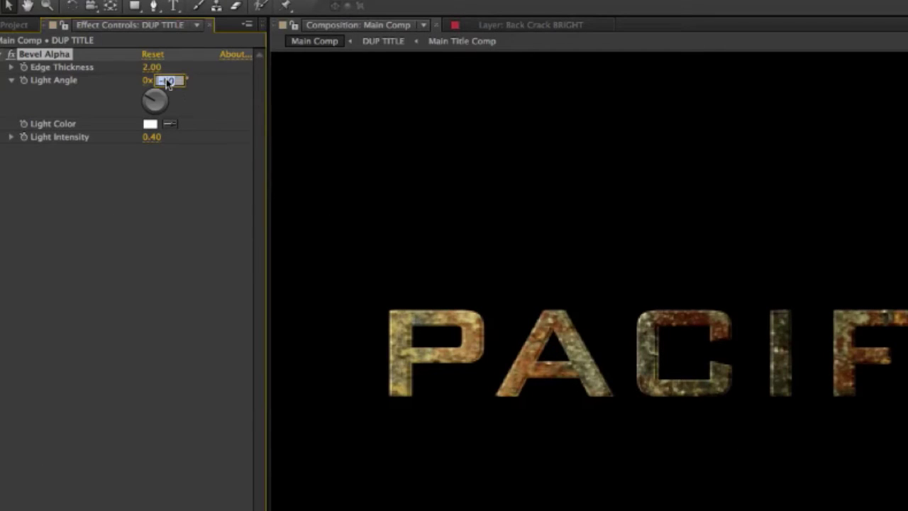
type("180")
key("Return")
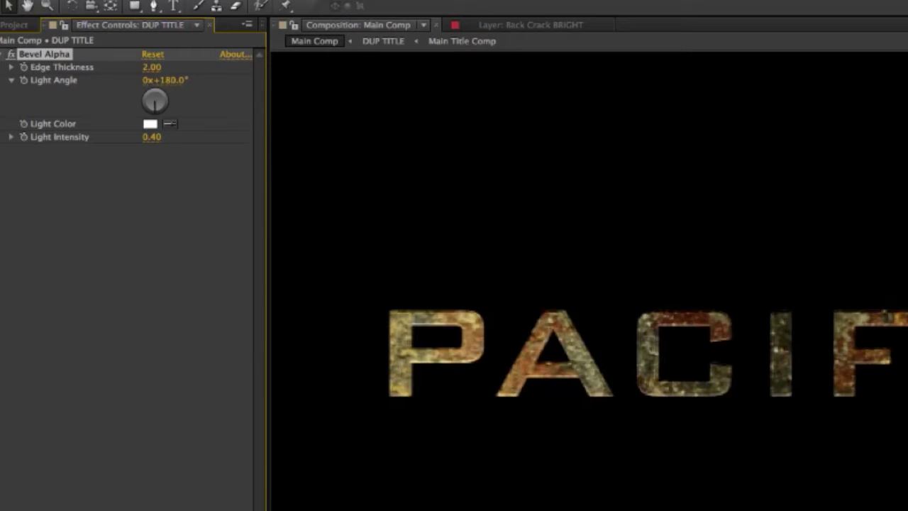
Change the Bevel Alpha light color on the second DUP TITLE layer to bright yellow.
left_click(150, 123)
left_click(610, 509)
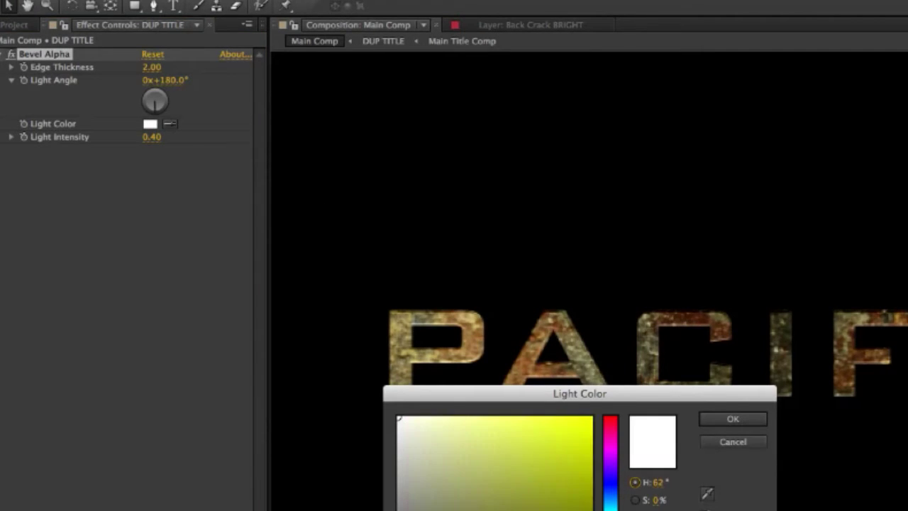
left_click_drag(563, 417, 614, 404)
left_click(730, 420)
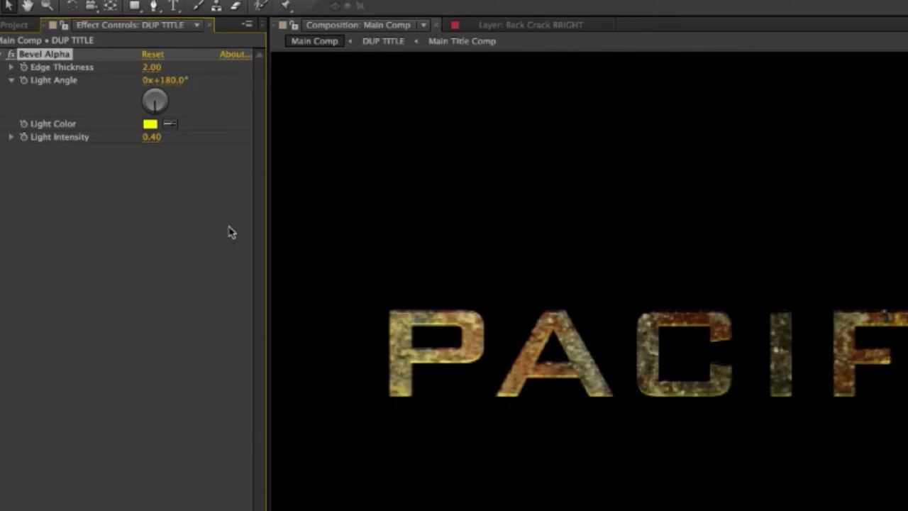
Set the Bevel Alpha edge thickness to 3.10 and the light intensity to 1.00.
mouse_move(151, 66)
left_mouse_down()
mouse_move(184, 66)
mouse_move(151, 67)
mouse_move(166, 67)
left_mouse_up()
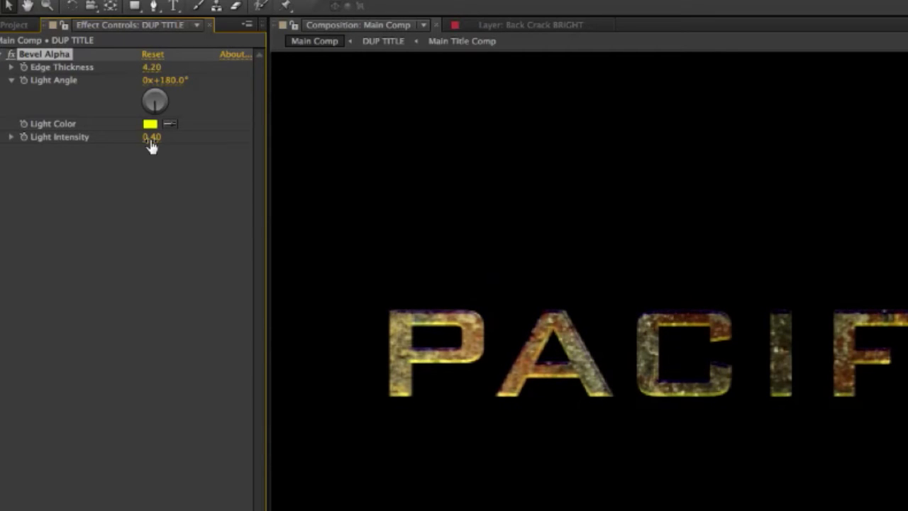
left_click_drag(151, 138, 199, 134)
mouse_move(152, 68)
left_mouse_down()
mouse_move(129, 67)
mouse_move(147, 66)
left_mouse_up()
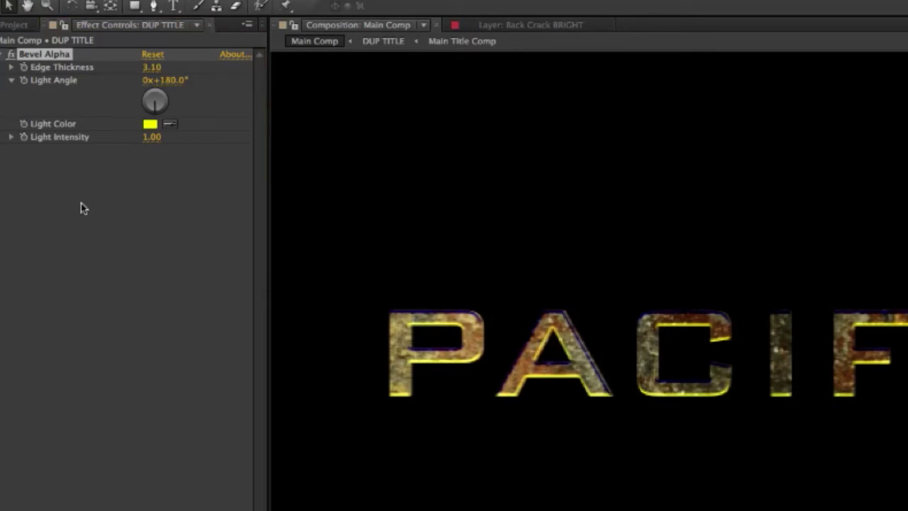
Copy the Bevel Alpha effect onto the third DUP TITLE layer and make the first DUP TITLE layer visible again.
left_click(75, 173)
left_click(79, 55)
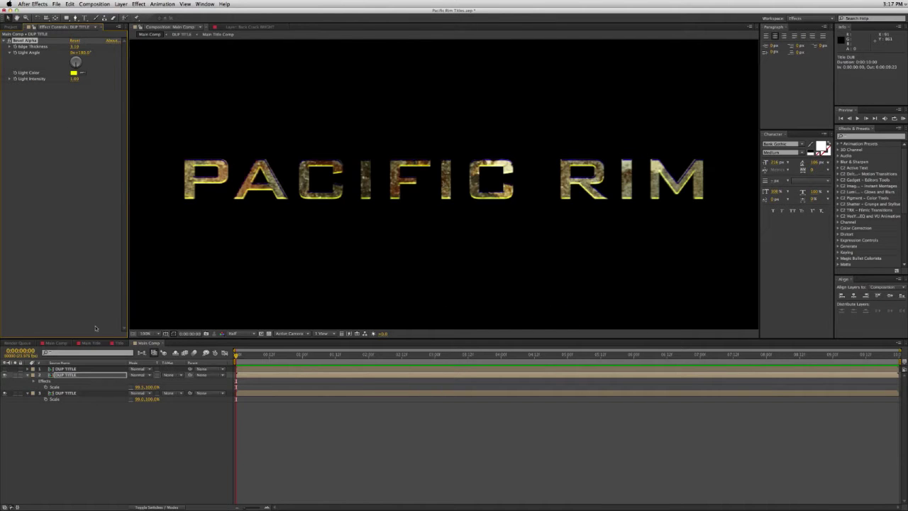
left_click(74, 394)
key("ctrl+v")
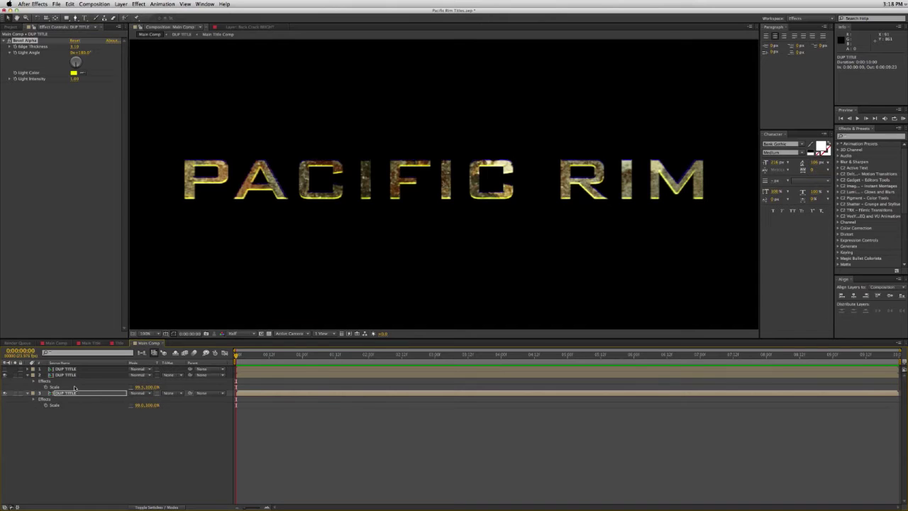
left_click(5, 369)
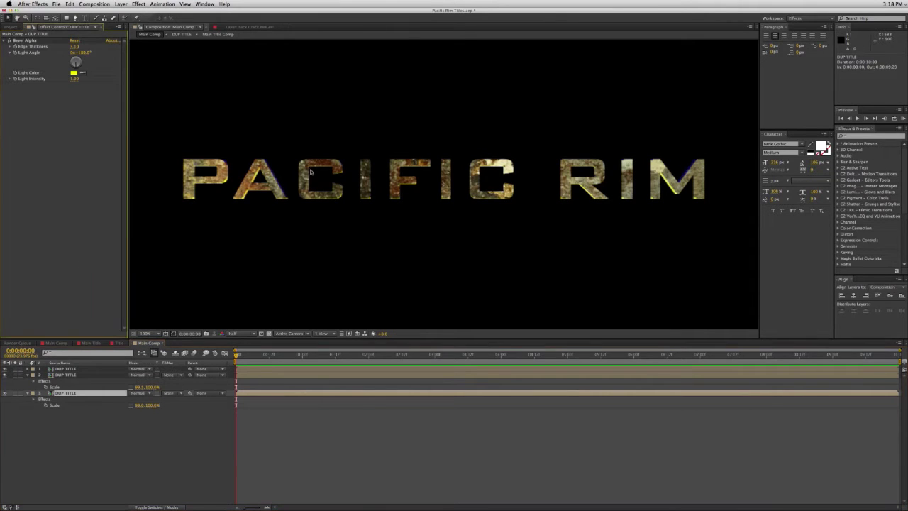
Apply the Matte Choker effect to the first DUP TITLE layer.
left_click(71, 370)
key("Delete")
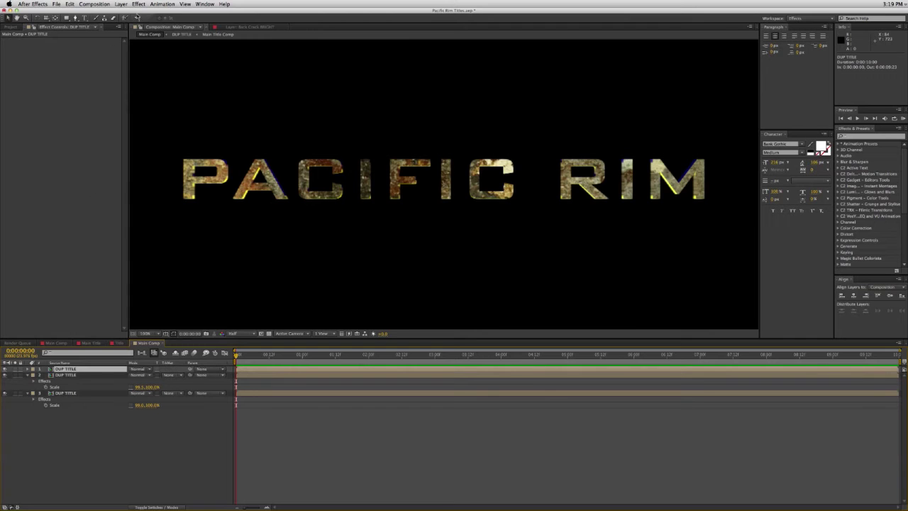
left_click(138, 3)
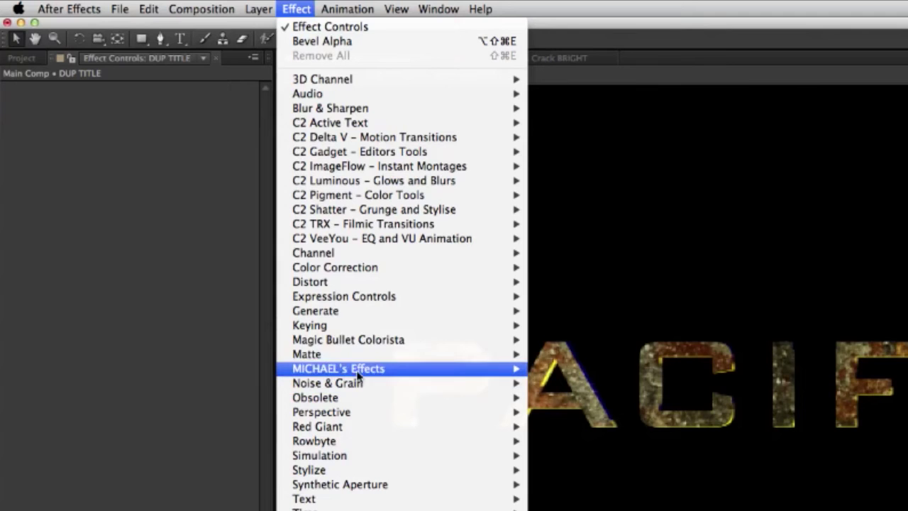
mouse_move(347, 356)
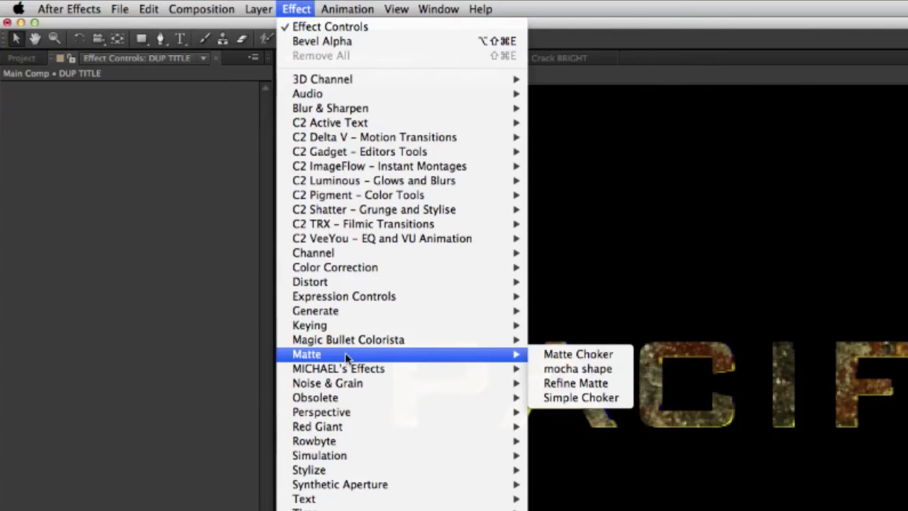
left_click(592, 354)
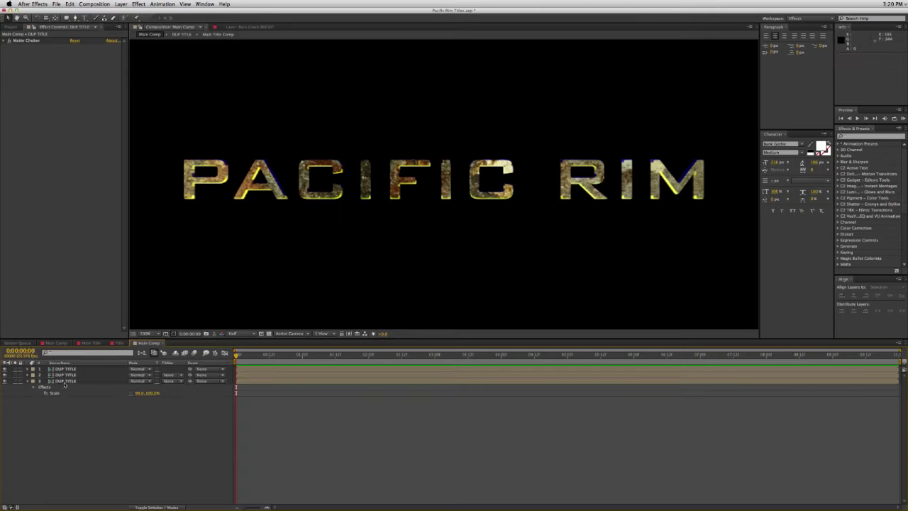
Add an Outer Glow layer style to the third DUP TITLE layer.
left_click(64, 381)
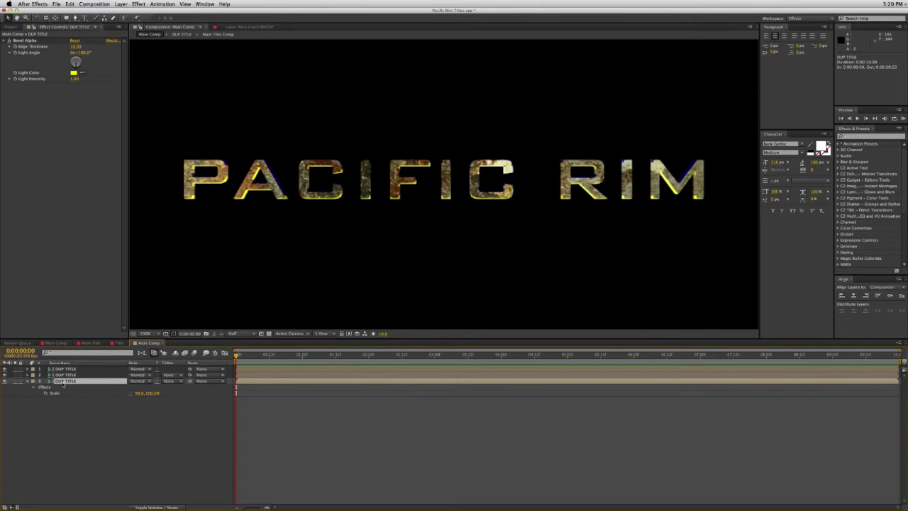
left_click(29, 380)
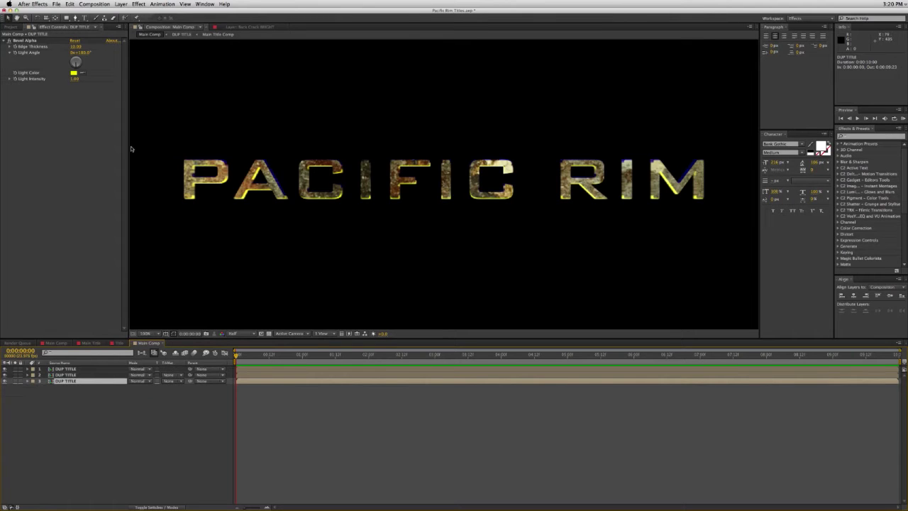
left_click(122, 4)
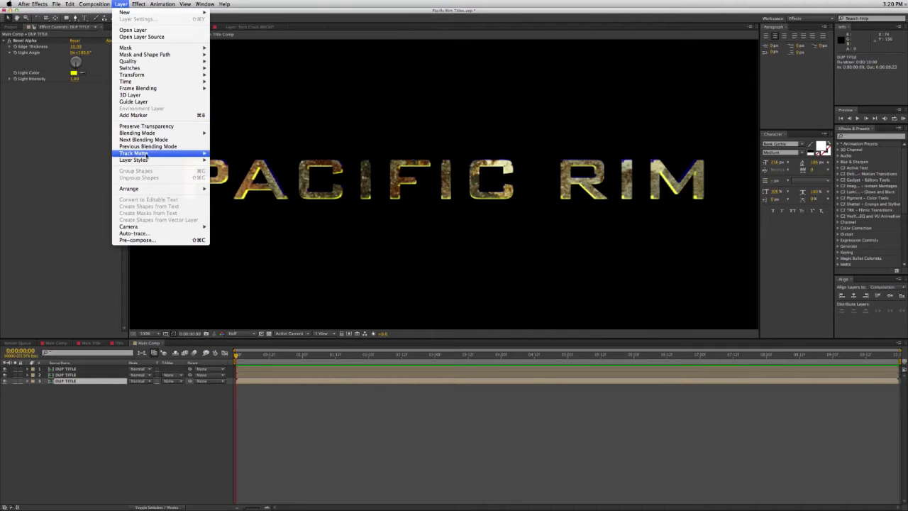
mouse_move(142, 161)
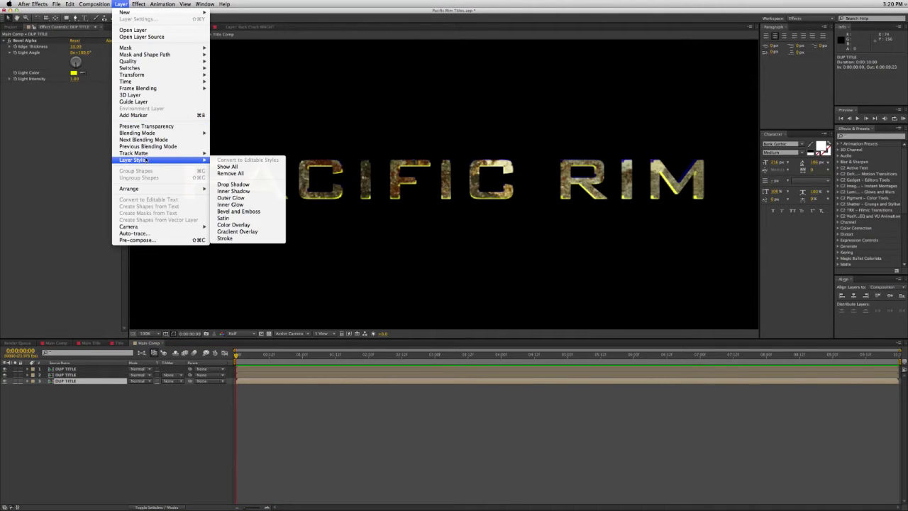
left_click(241, 197)
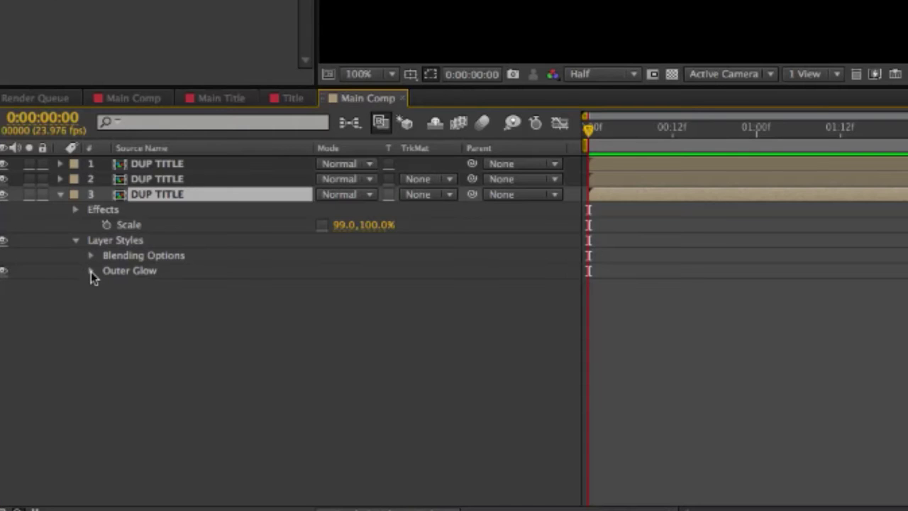
Set the Outer Glow opacity to 100% and its size to 7.0 on the third DUP TITLE layer, keeping the Screen blend mode.
left_click(39, 411)
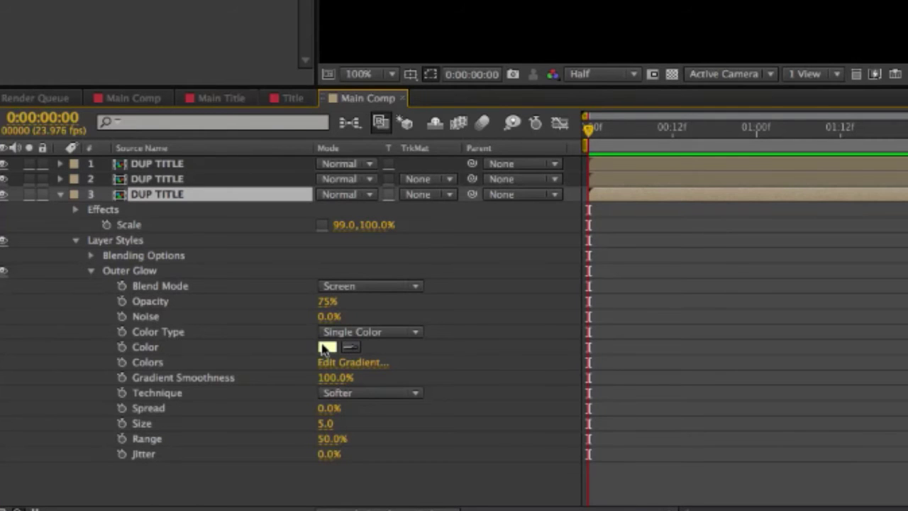
left_click_drag(326, 301, 344, 302)
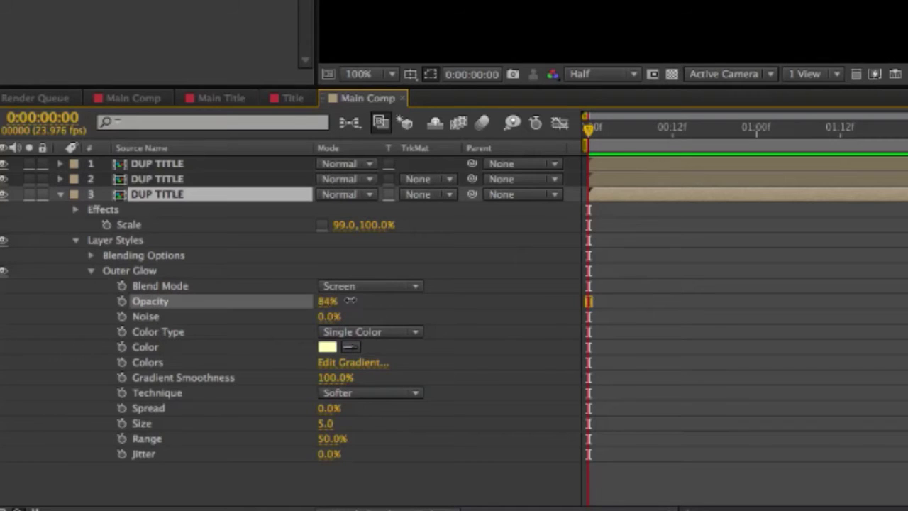
left_click(385, 287)
left_click(439, 290)
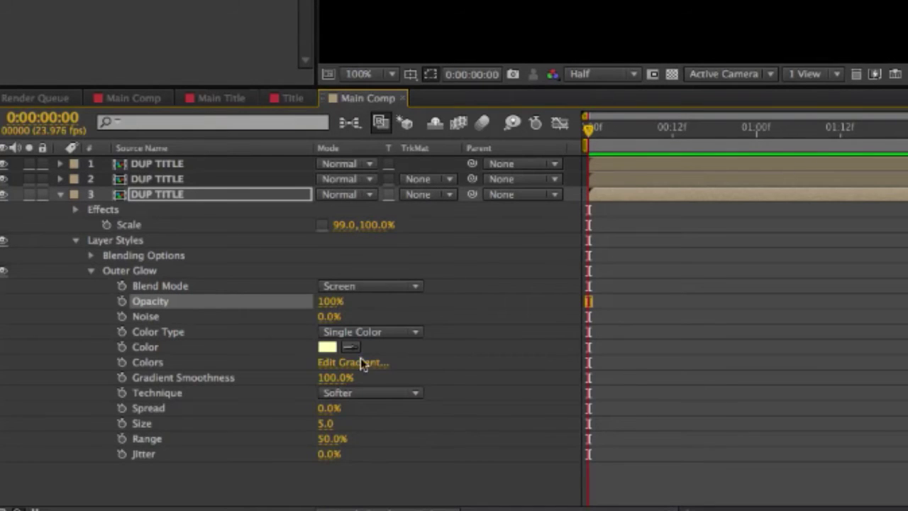
mouse_move(328, 424)
left_mouse_down()
mouse_move(345, 423)
mouse_move(331, 421)
left_mouse_up()
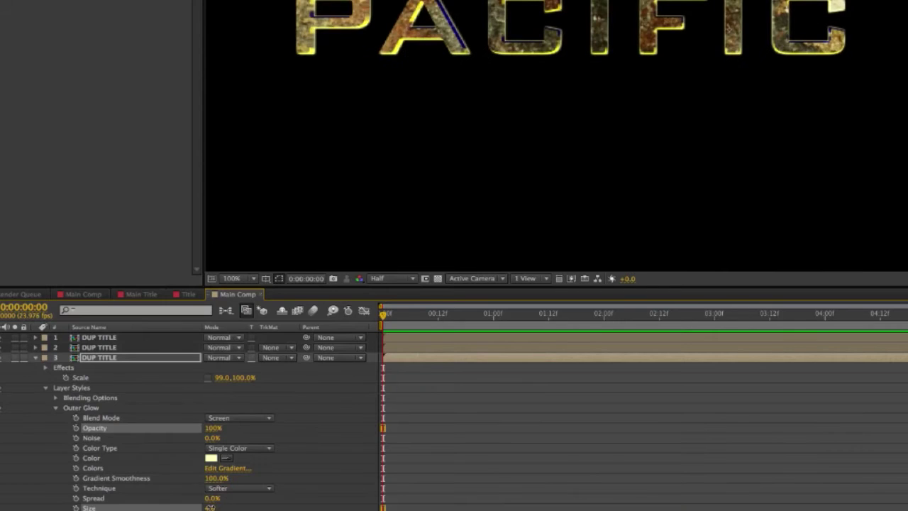
left_click_drag(210, 507, 213, 509)
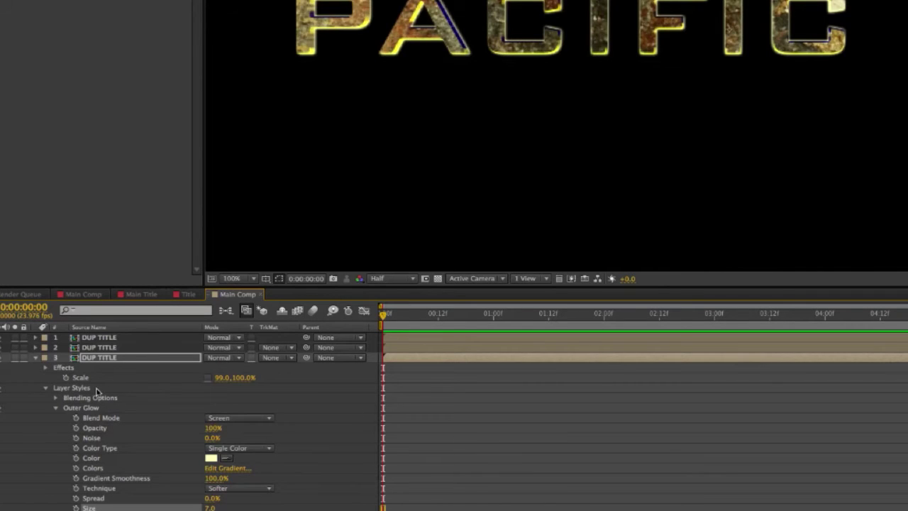
left_click(36, 358)
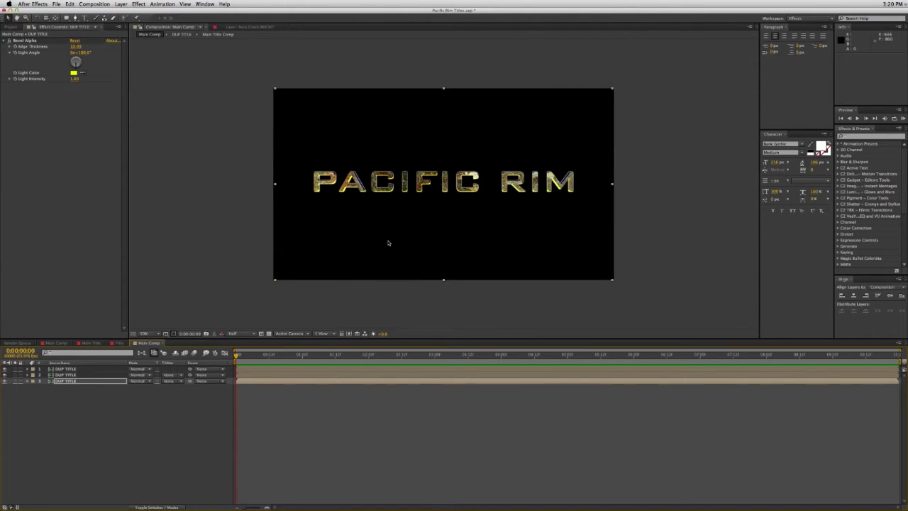
Add a text layer in Main Comp reading the creator's full name followed by "PRESENTS".
left_click(81, 18)
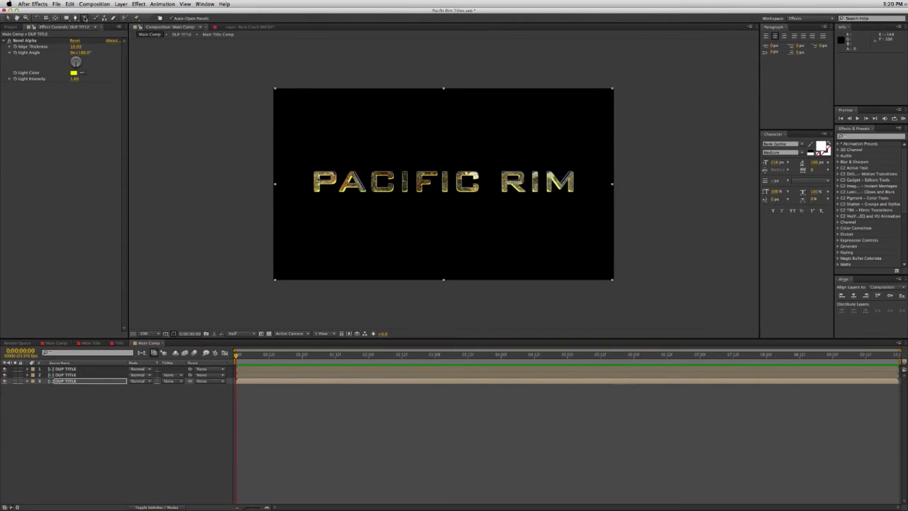
left_click(338, 162)
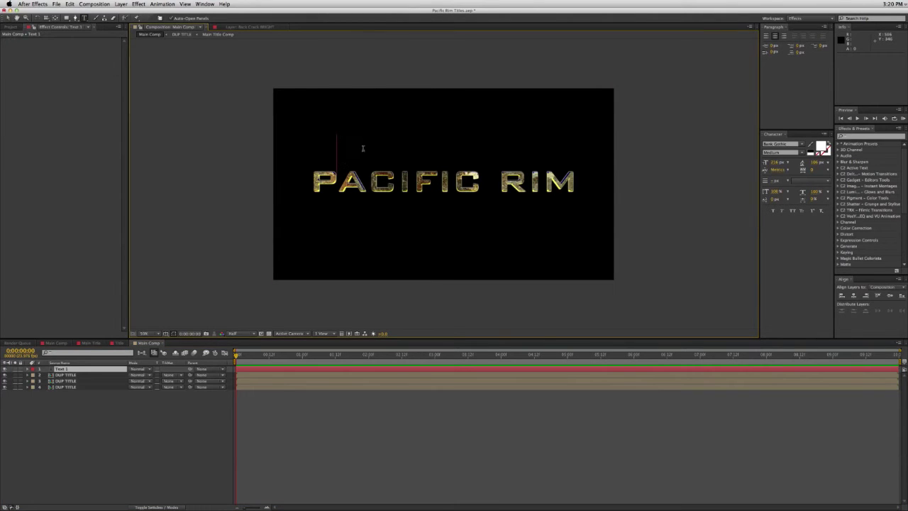
type("MIK")
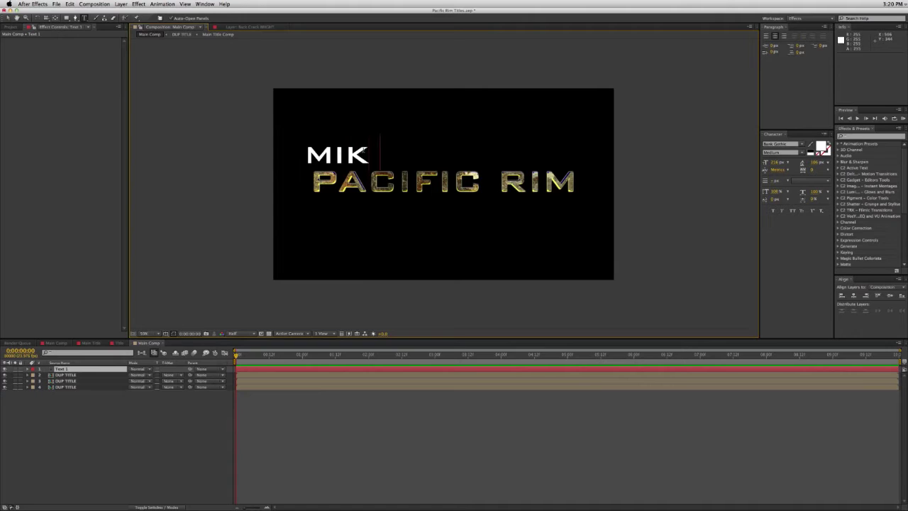
type("EY BORUP")
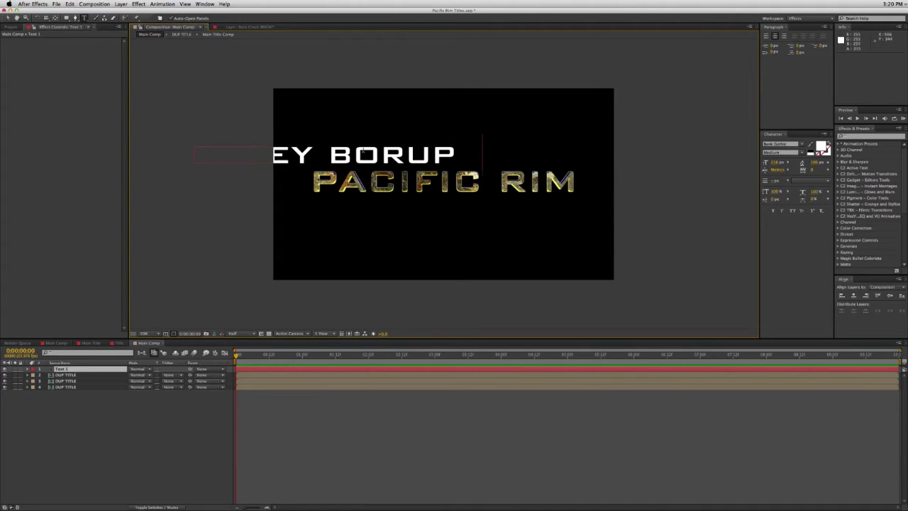
type(" PRESETN")
key("BackSpace")
key("BackSpace")
type("NTS")
Shrink the "PRESENTS" credit to a small font size and position it just above the word PACIFIC.
key("super+a")
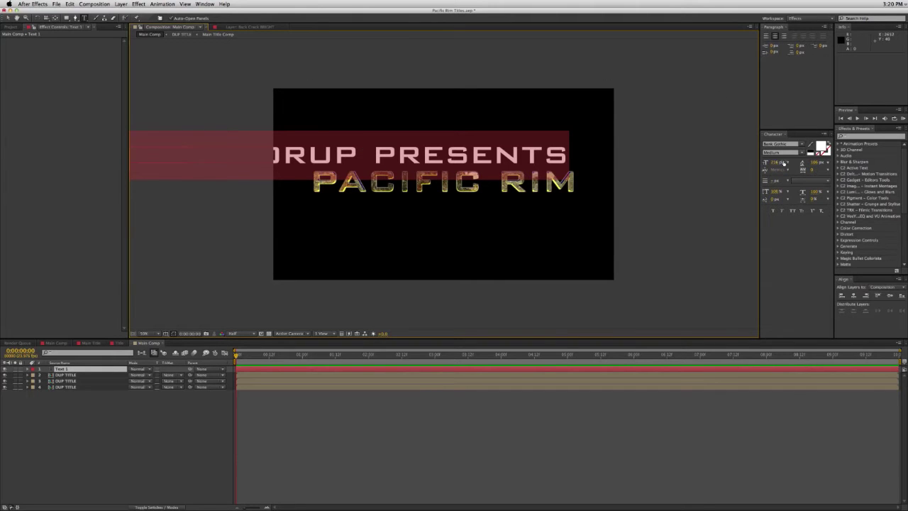
left_click_drag(775, 163, 713, 165)
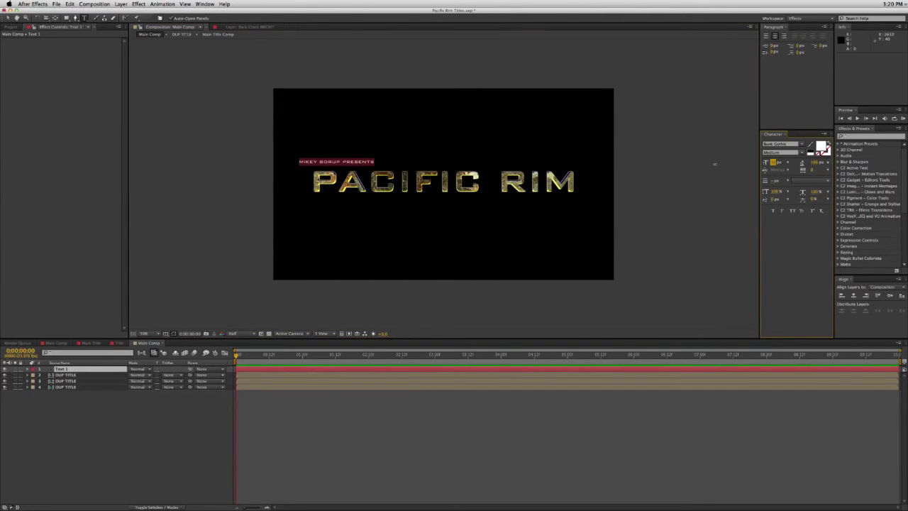
left_click(8, 19)
left_click_drag(360, 162, 411, 165)
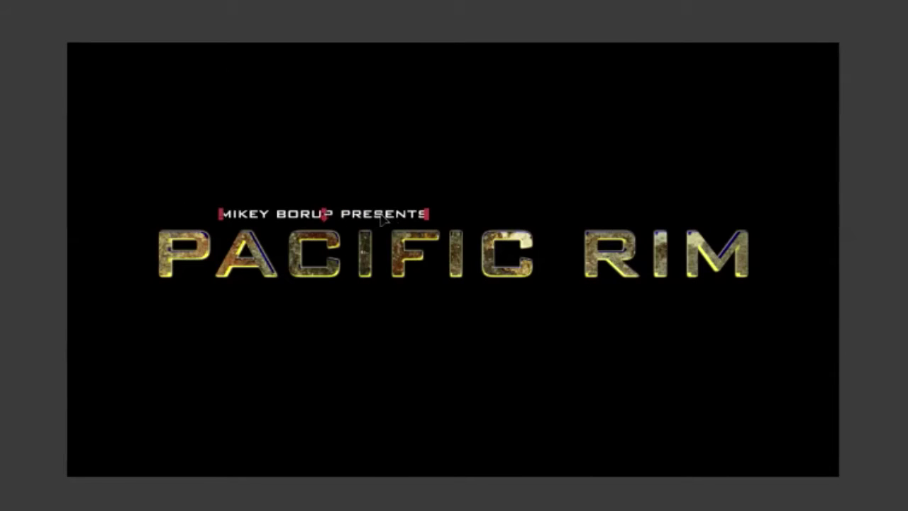
mouse_move(380, 216)
left_mouse_down()
mouse_move(372, 216)
mouse_move(382, 214)
left_mouse_up()
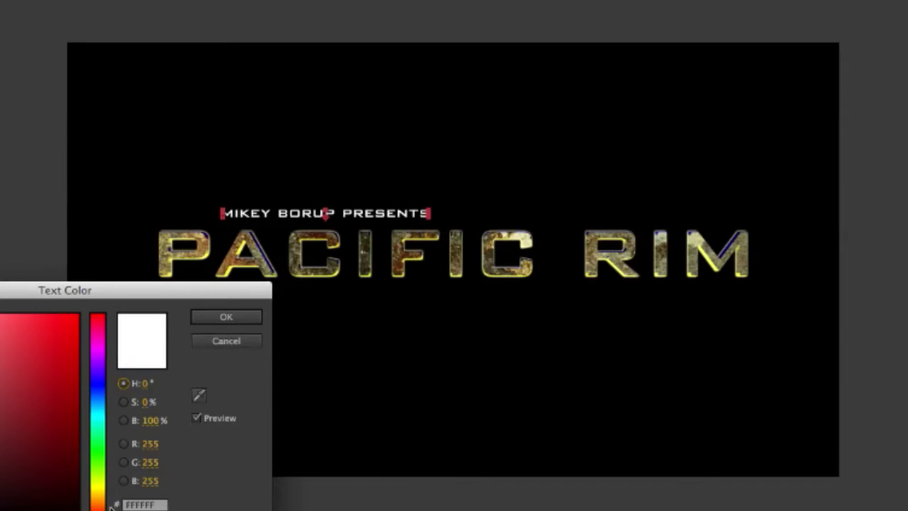
Change the "PRESENTS" credit's text color to orange, RGB 189, 115, 10.
left_click(98, 500)
left_click(56, 377)
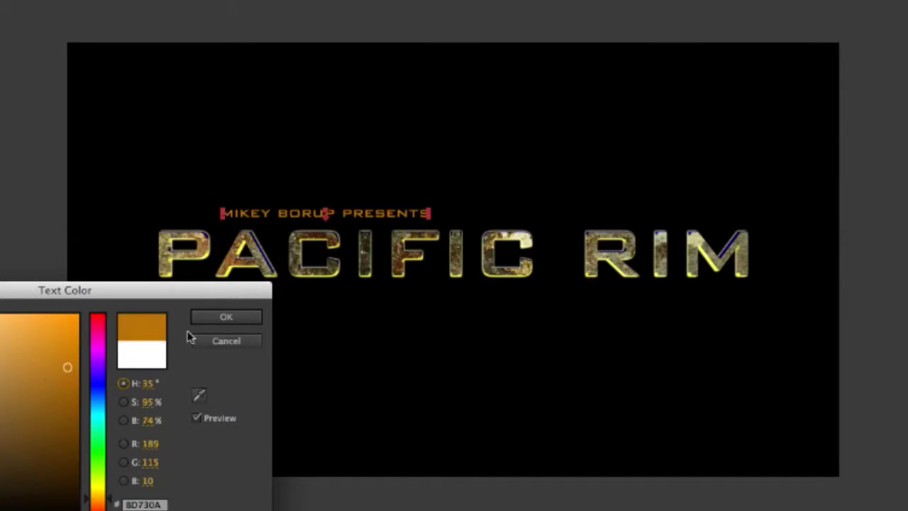
left_click(206, 317)
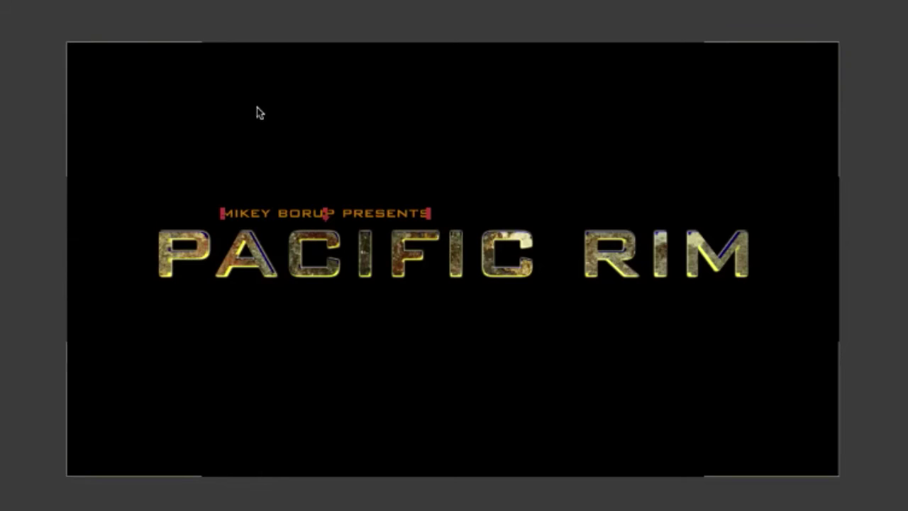
Duplicate the "PRESENTS" credit, change the copy's text to "A COOL TUTORIAL", and position it level with the original toward the word RIM.
left_click_drag(313, 214, 515, 214)
key("ctrl+z")
left_click_drag(262, 212, 555, 211)
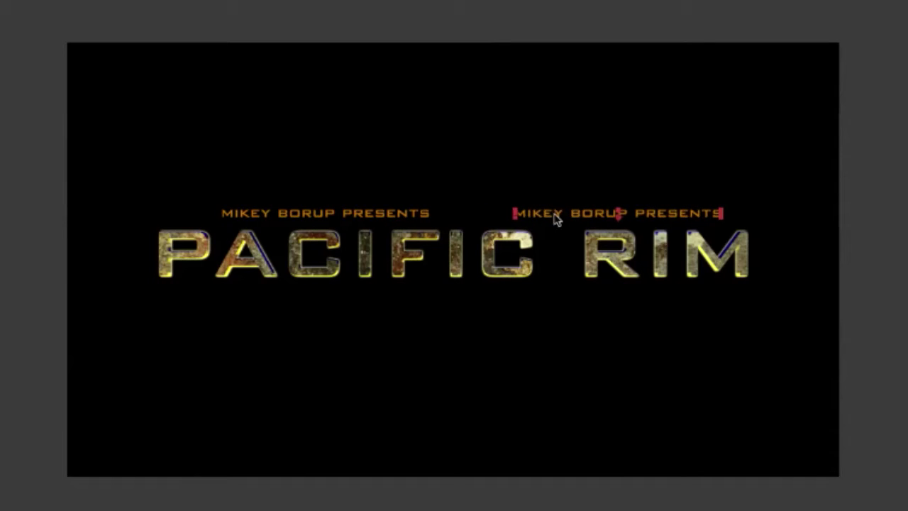
double_click(554, 214)
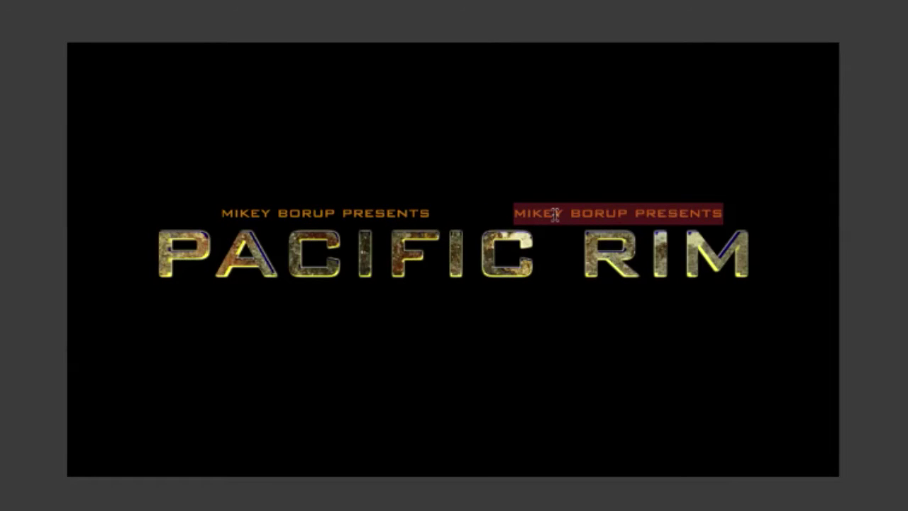
type("A COOL TUTORIAL")
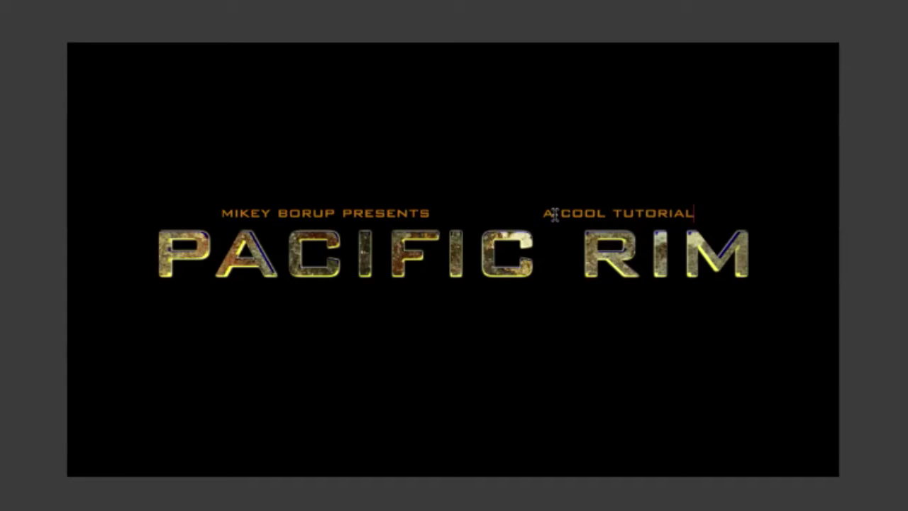
key("ctrl+Return")
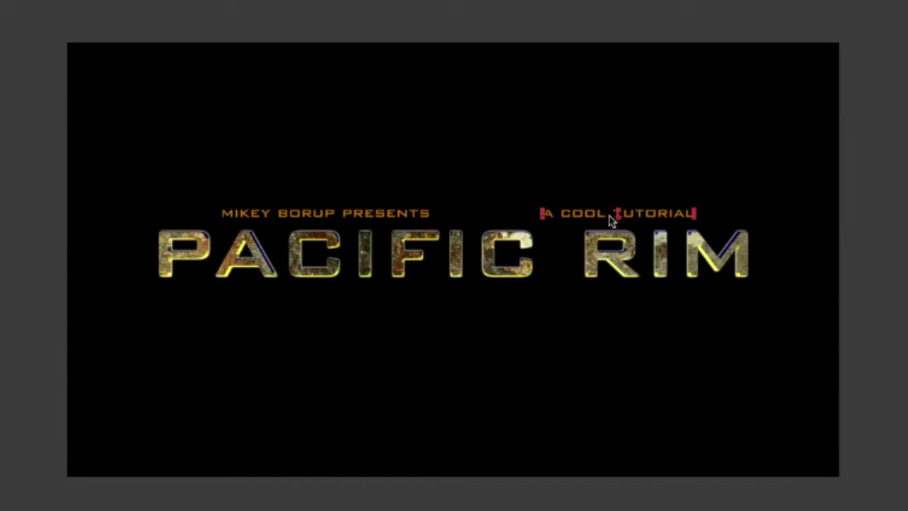
left_click_drag(611, 217, 595, 216)
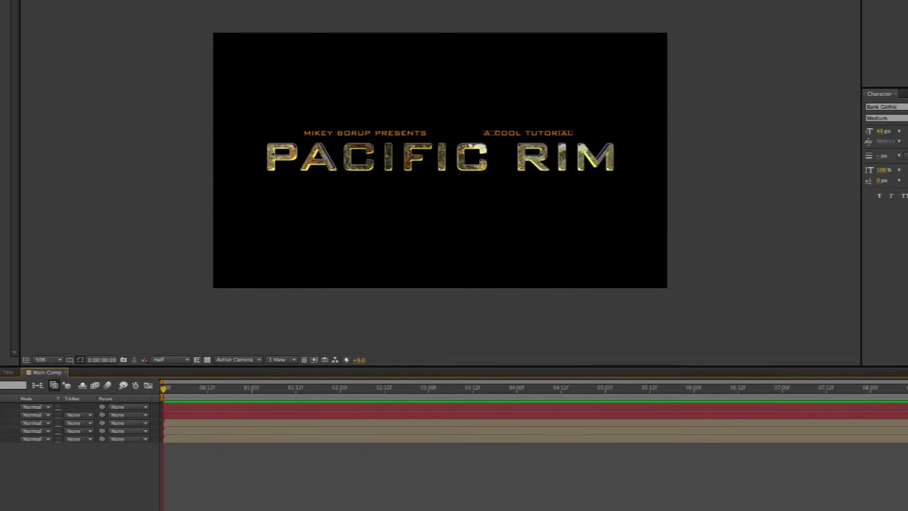
Pre-compose all layers of Main Comp into a new composition named "Main Title Comp".
key("ctrl+a")
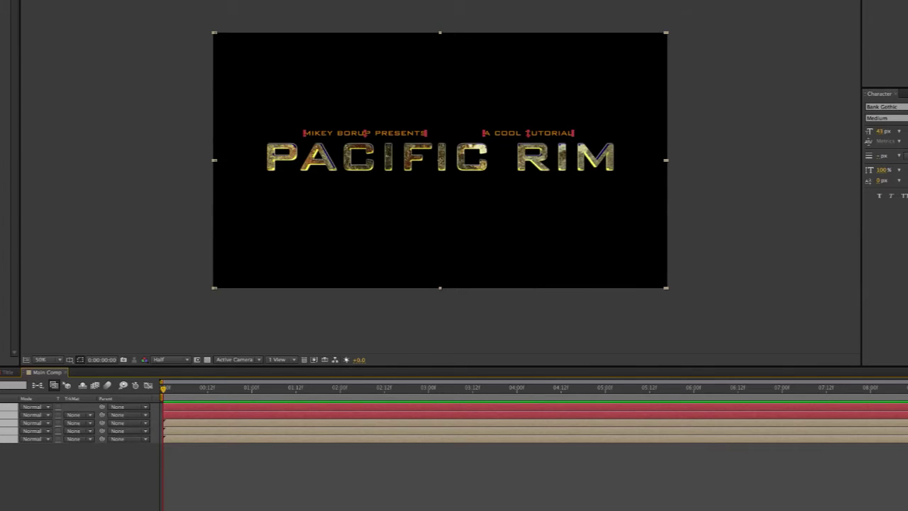
key("ctrl+shift+c")
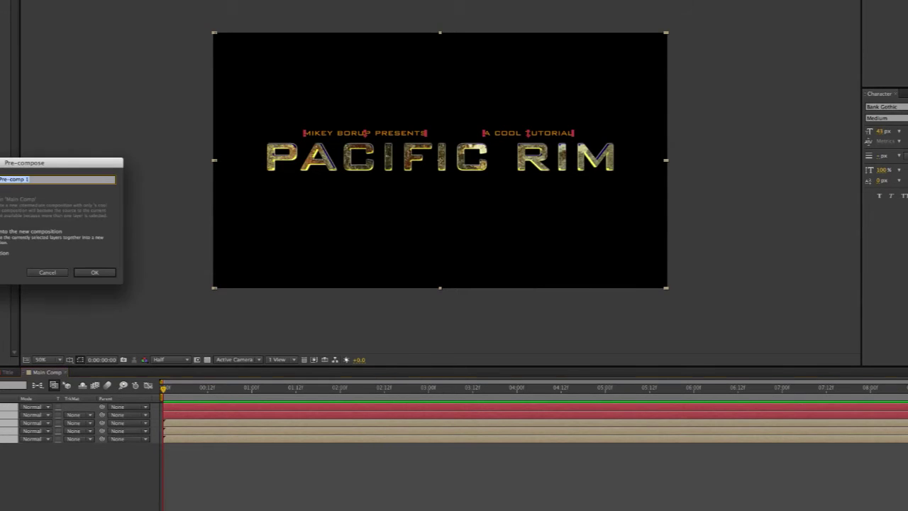
type("M")
key("Return")
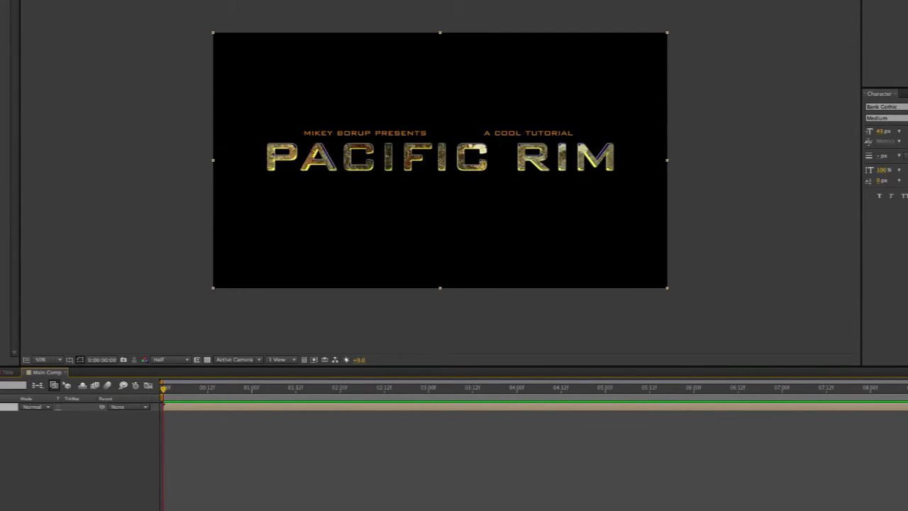
Rename the matte layer above the grunge texture inside the nested DUP TITLE composition to "Title Comp".
double_click(8, 406)
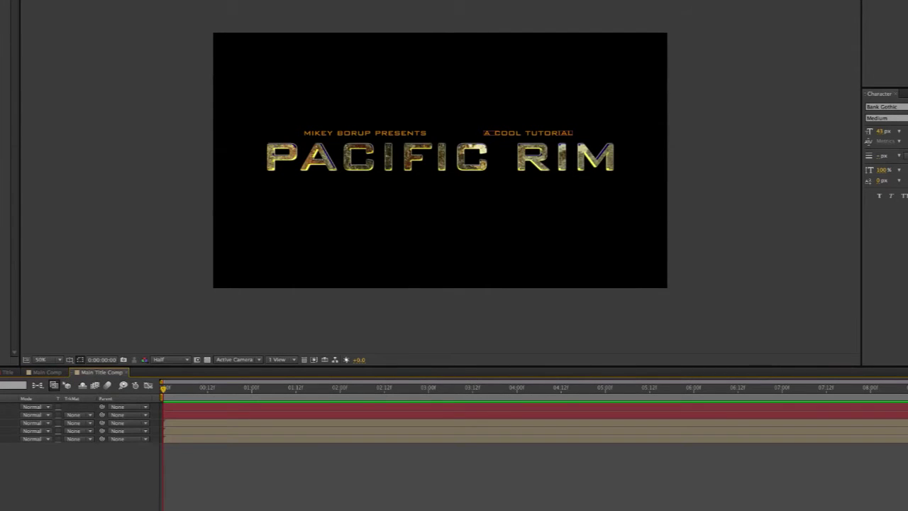
double_click(8, 422)
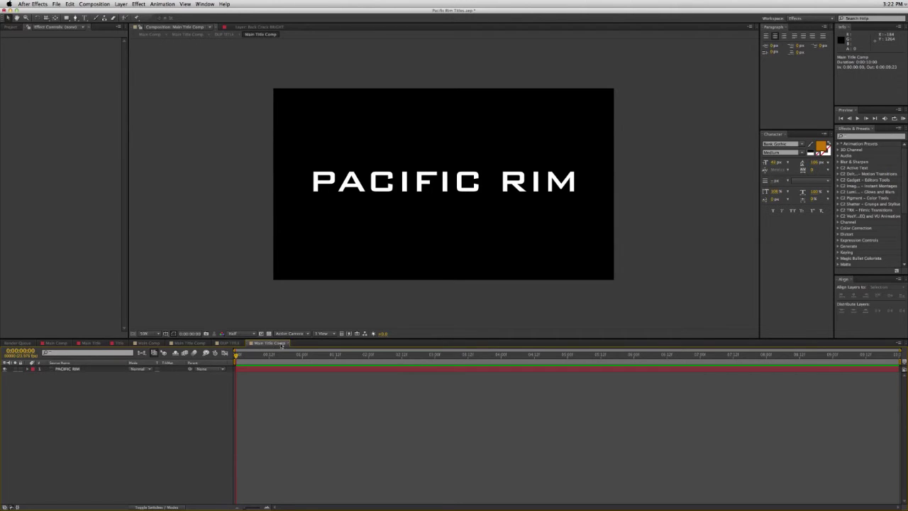
left_click(229, 342)
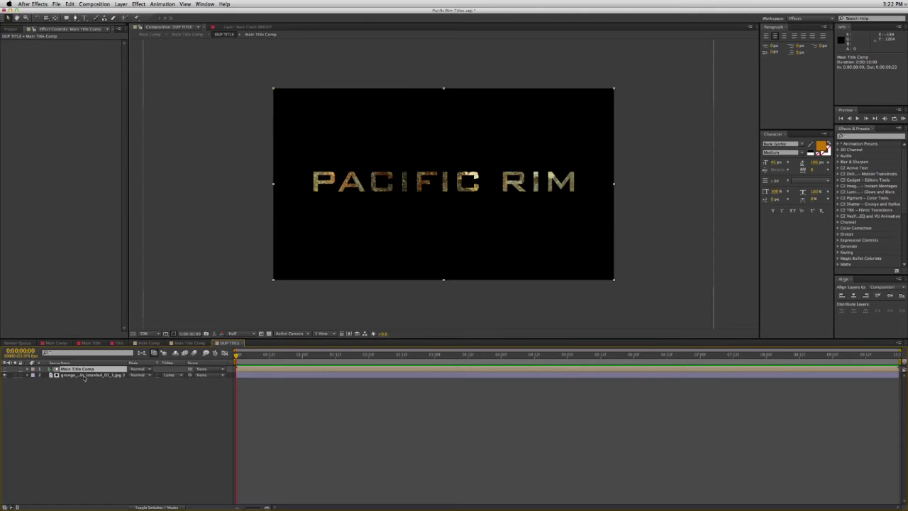
key("Return")
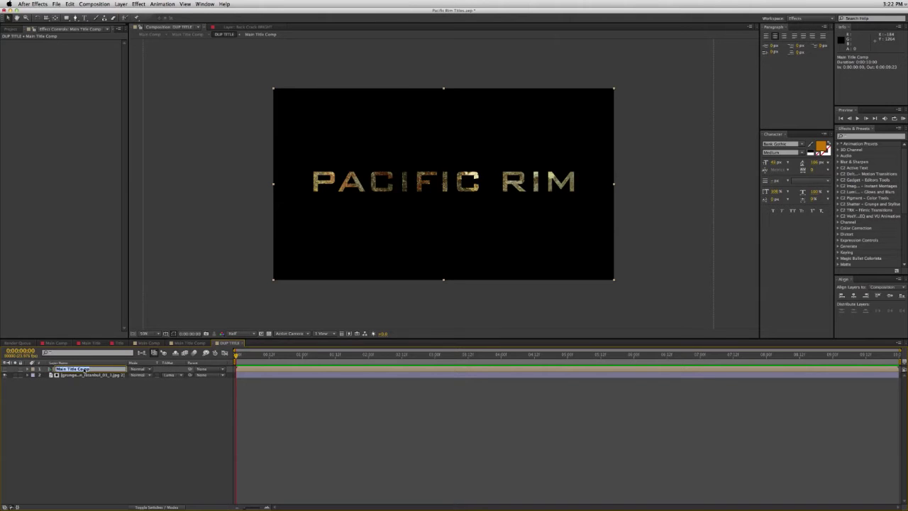
type("Title Comp")
key("Return")
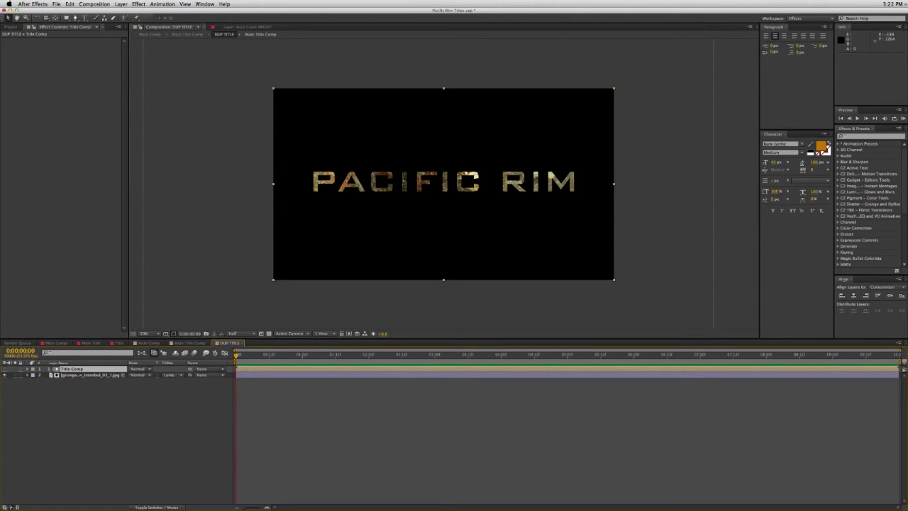
Rename the nested composition holding the plain white PACIFIC RIM text to "Title Comp" in the project, and close the DUP TITLE timeline.
double_click(49, 369)
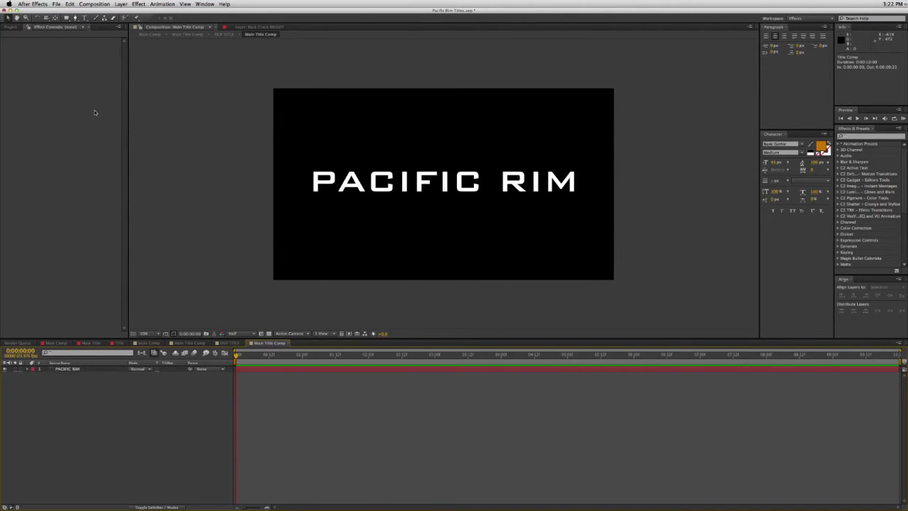
left_click(12, 28)
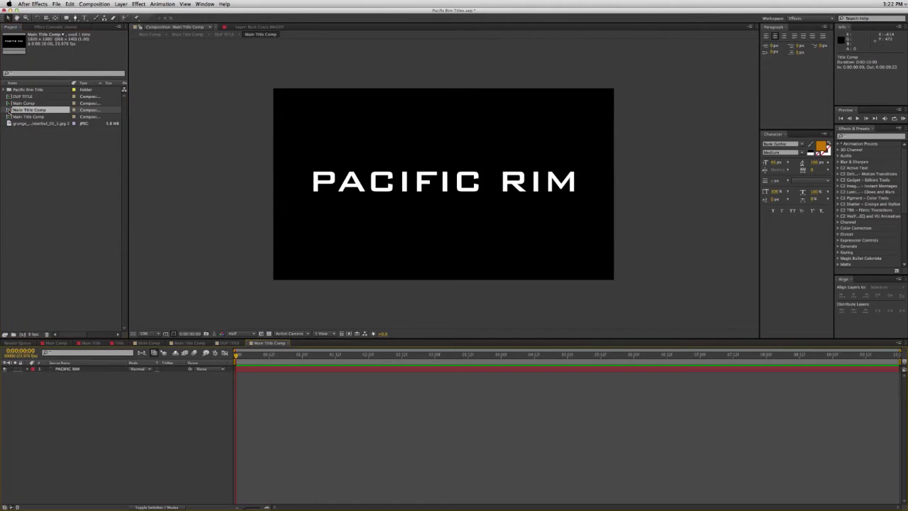
key("Return")
key("Left")
key("Delete")
key("Return")
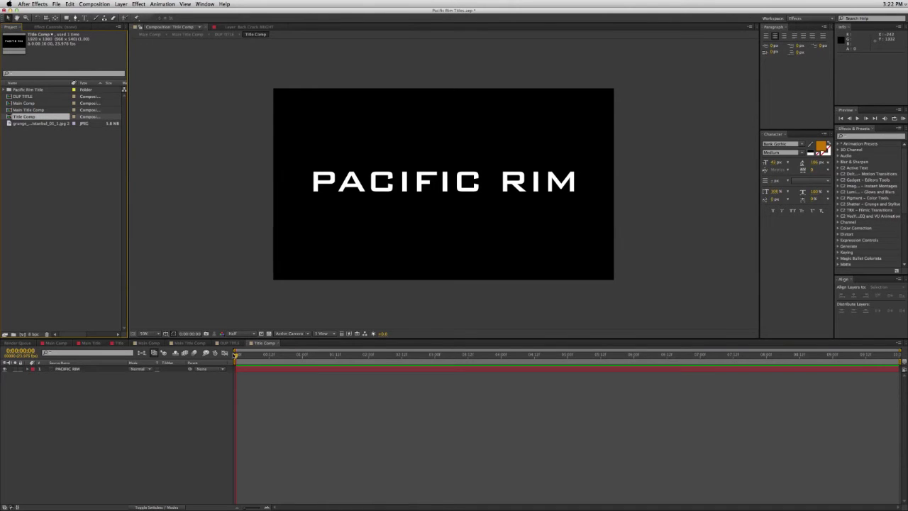
left_click(234, 344)
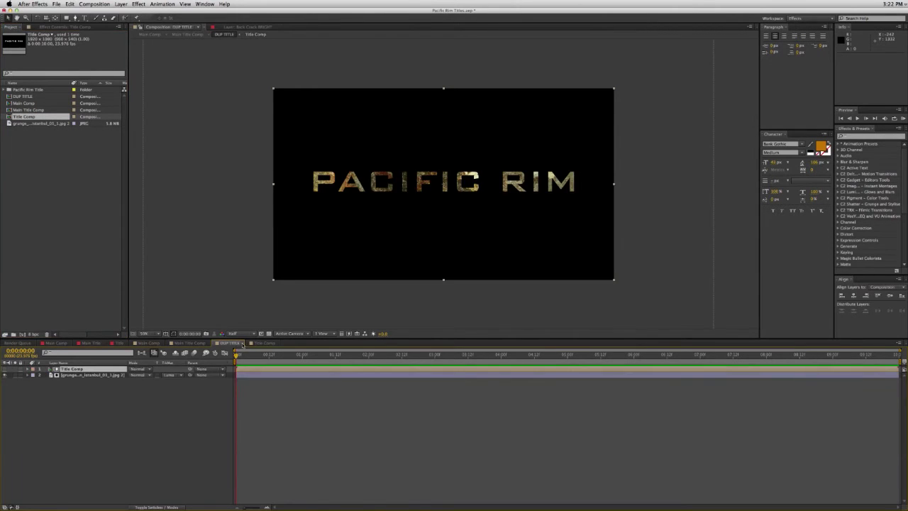
left_click(242, 344)
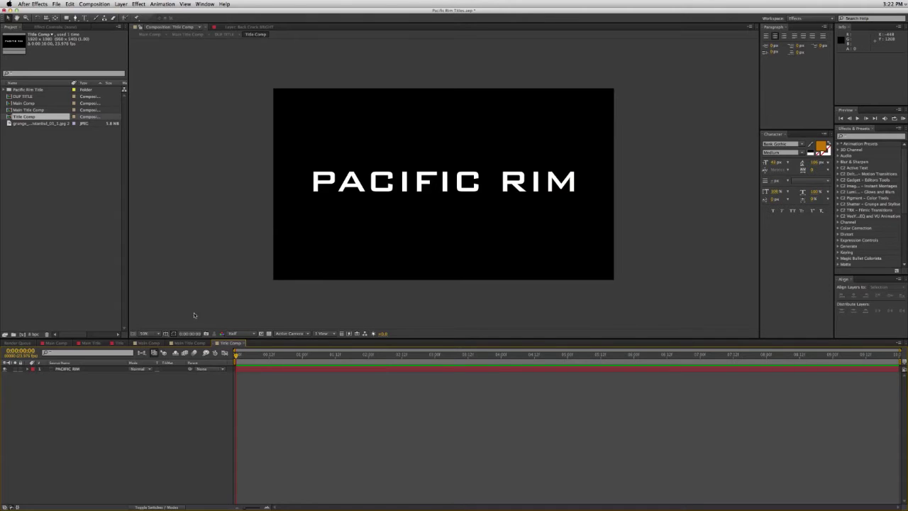
Look through the open title compositions and the finished example's Main Comp to compare the title's look and motion.
left_click(154, 343)
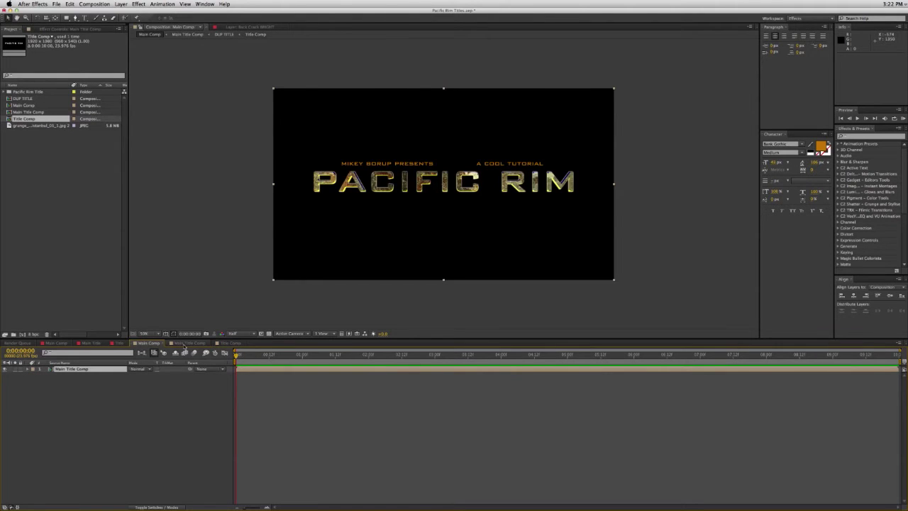
left_click(182, 344)
left_click(220, 344)
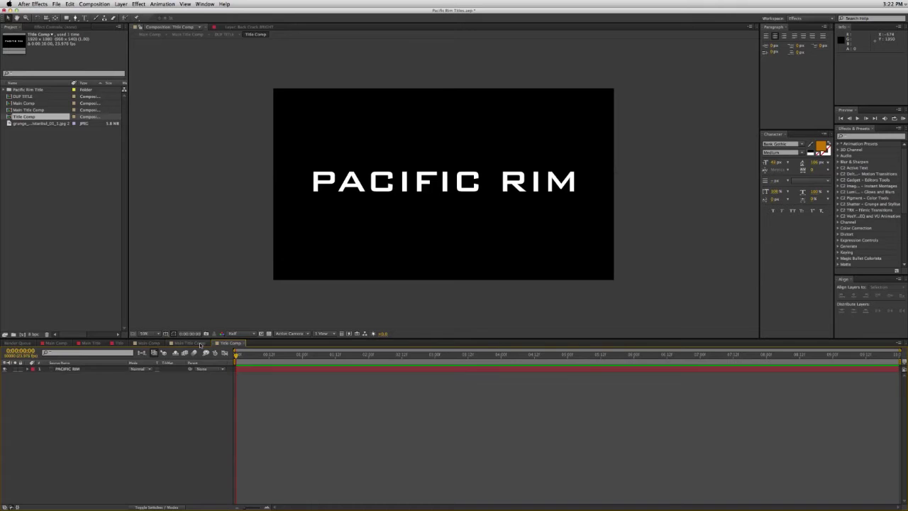
left_click(154, 344)
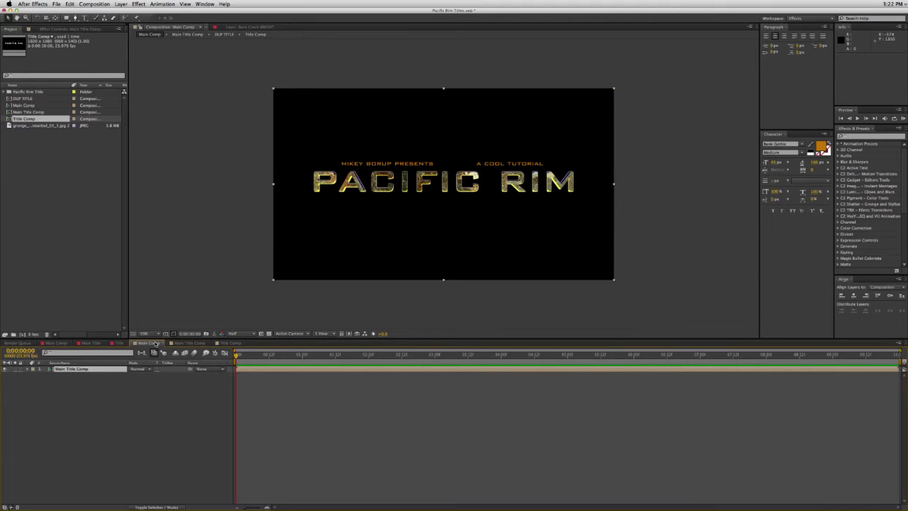
left_click(85, 343)
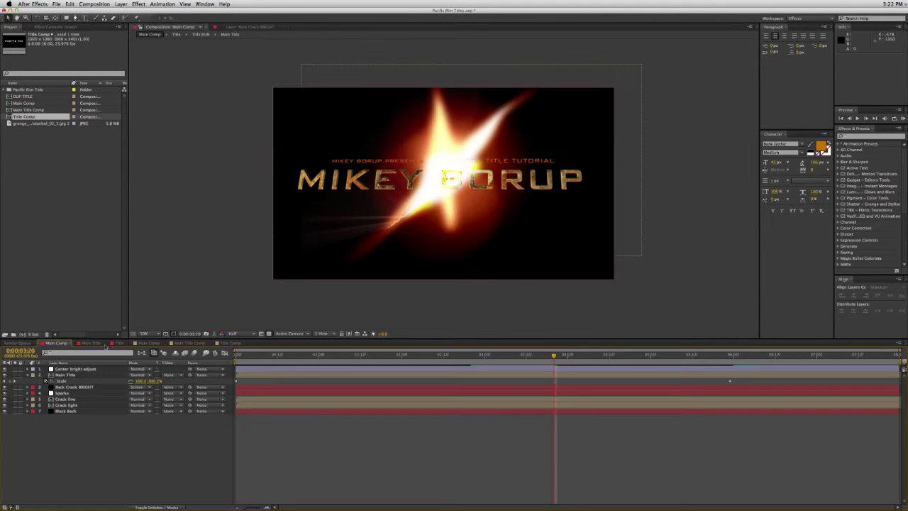
left_click(388, 355)
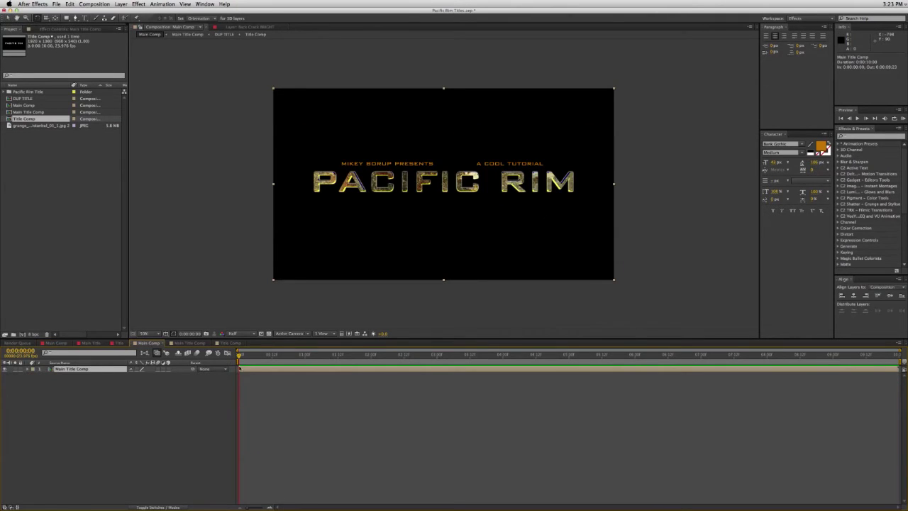
Apply the Corner Pin effect to the Main Title Comp layer in Main Comp.
left_click(136, 4)
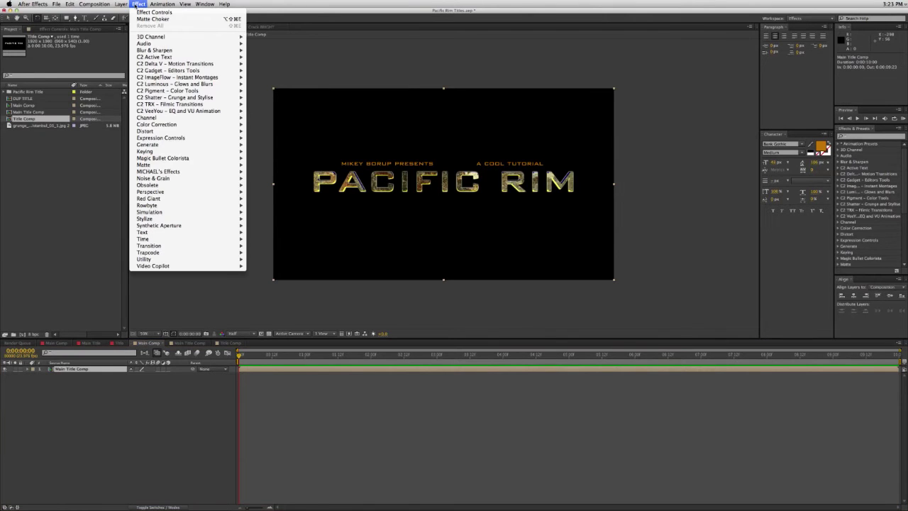
mouse_move(212, 131)
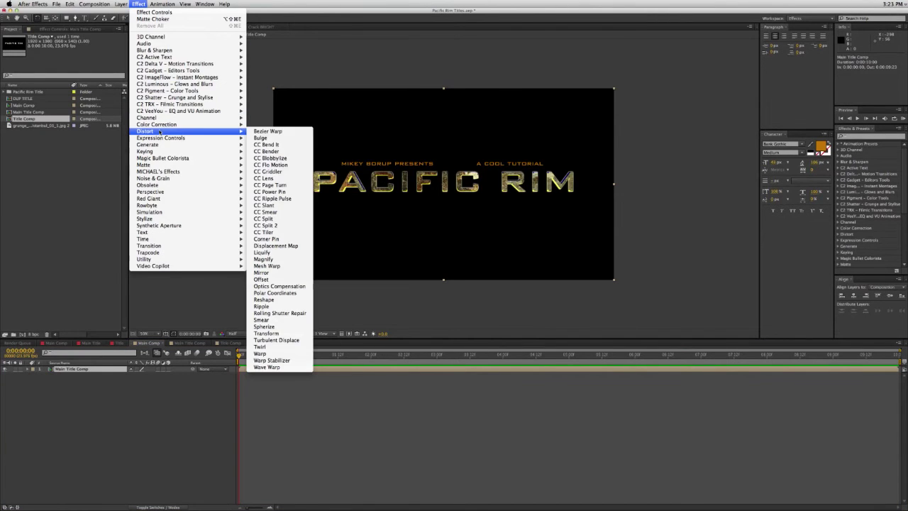
left_click(283, 239)
Pull in the Corner Pin's upper corners by setting the Upper Left X to 100 and the Upper Right X to 1820.
left_click(83, 48)
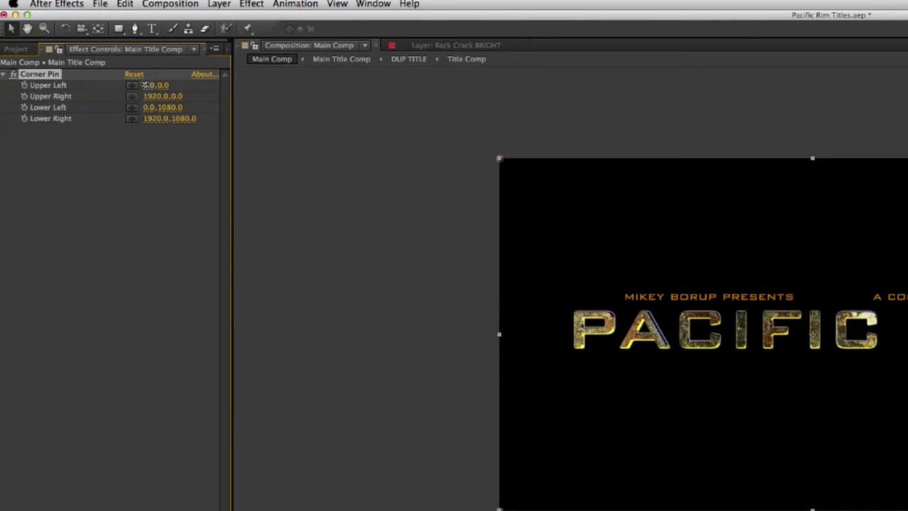
type("100")
key("Return")
left_click(154, 99)
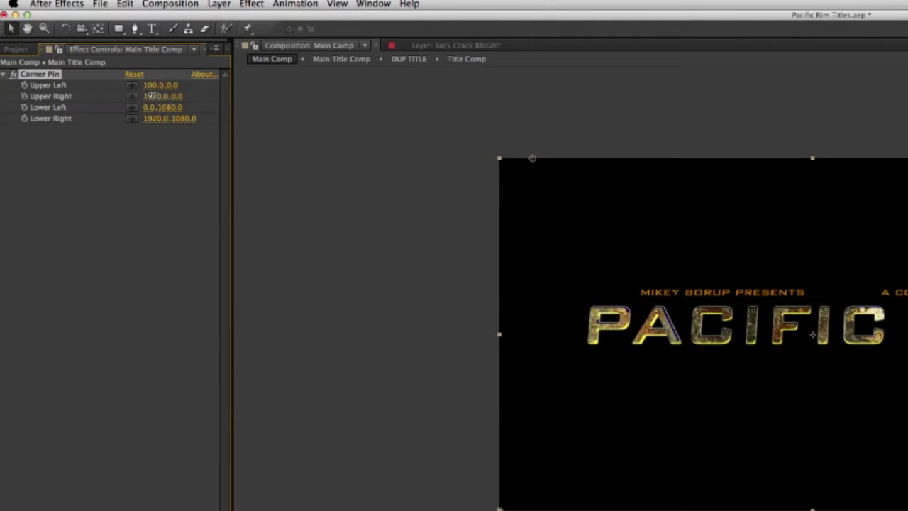
type("180")
key("BackSpace")
type("20")
key("Return")
Spread the Corner Pin's lower corners by setting the Lower Left X to -100 and the Lower Right X to 2020.
left_click(149, 108)
type("-100")
key("Return")
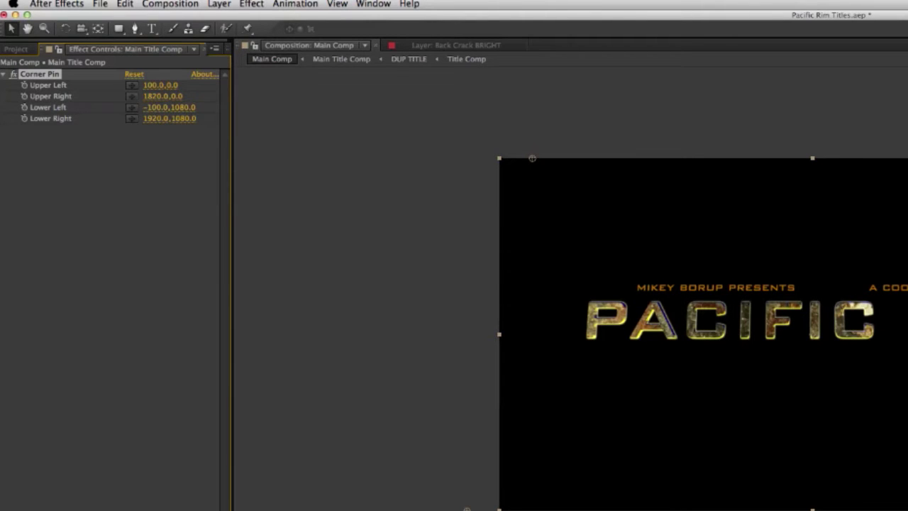
left_click(158, 120)
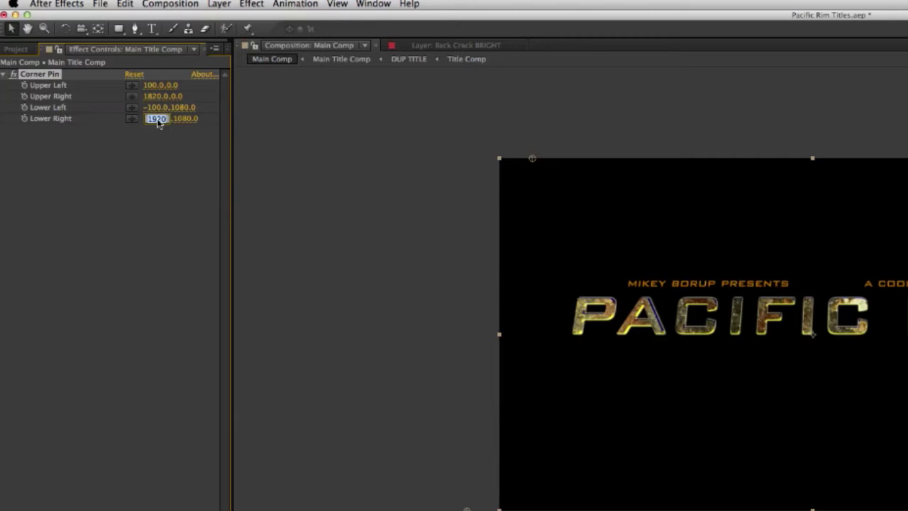
type("1820")
key("Return")
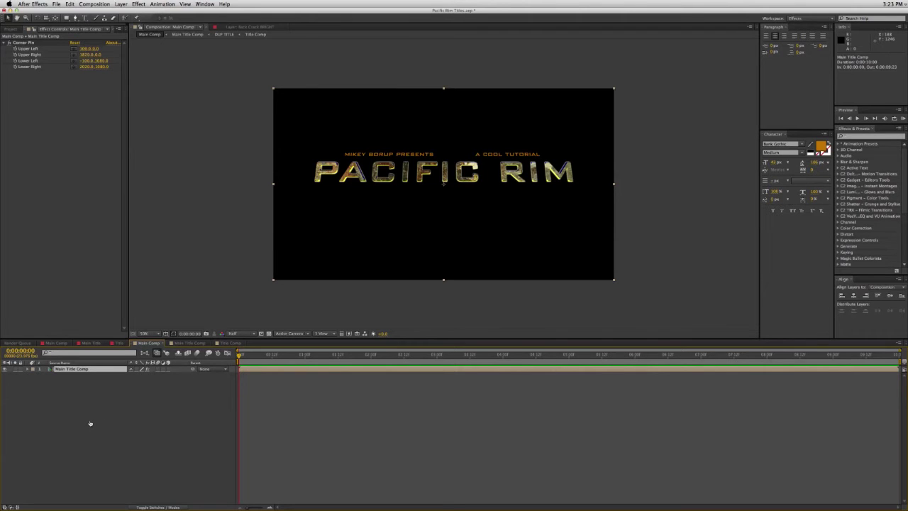
Switch to the browser and replay the Pacific Rim trailer's title reveal from about 2:11, examining the lettering and glow, and return to After Effects.
key("super+Tab")
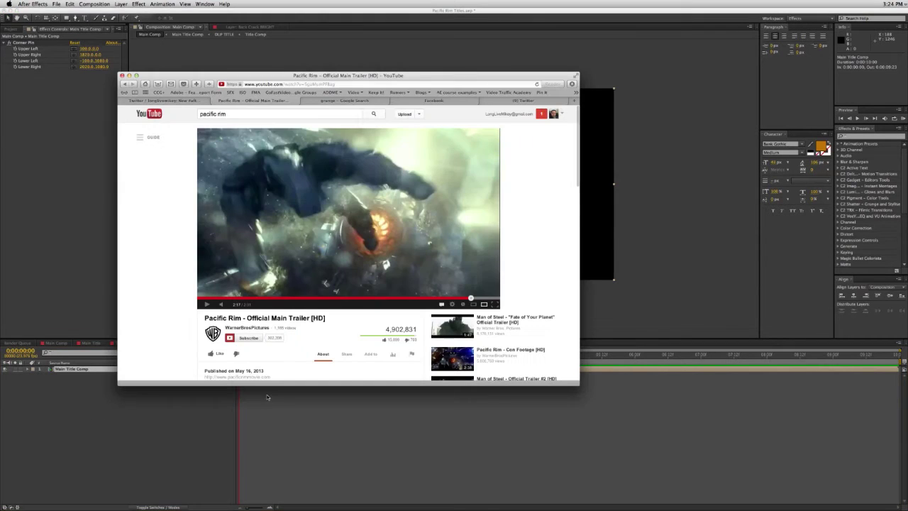
left_click(465, 298)
left_click(465, 298)
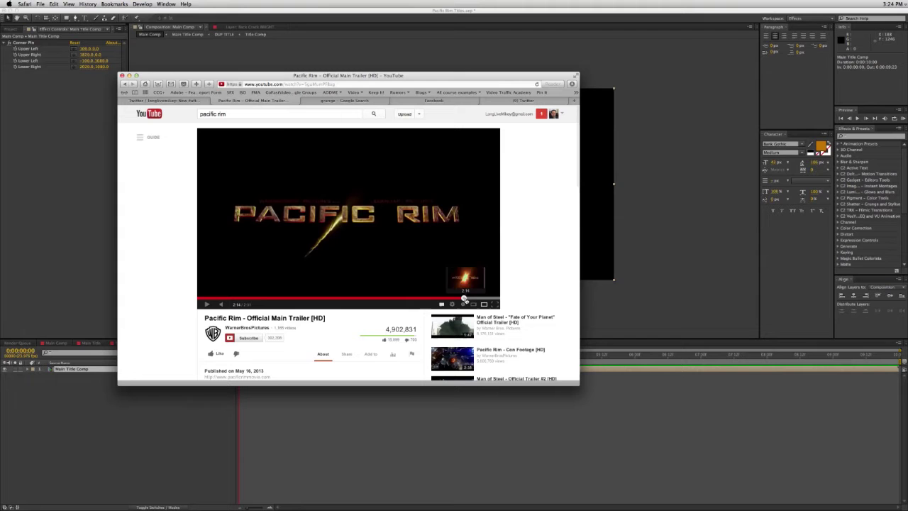
left_click(458, 298)
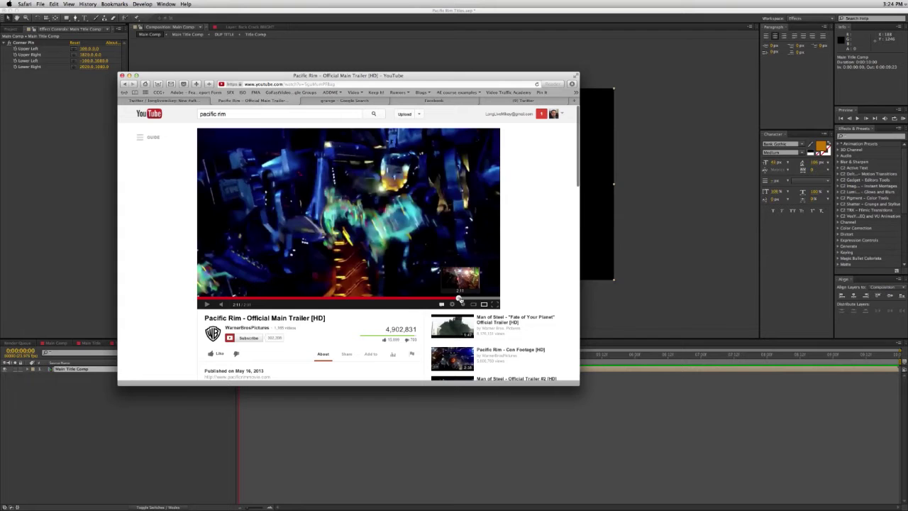
left_click(206, 304)
left_click(206, 304)
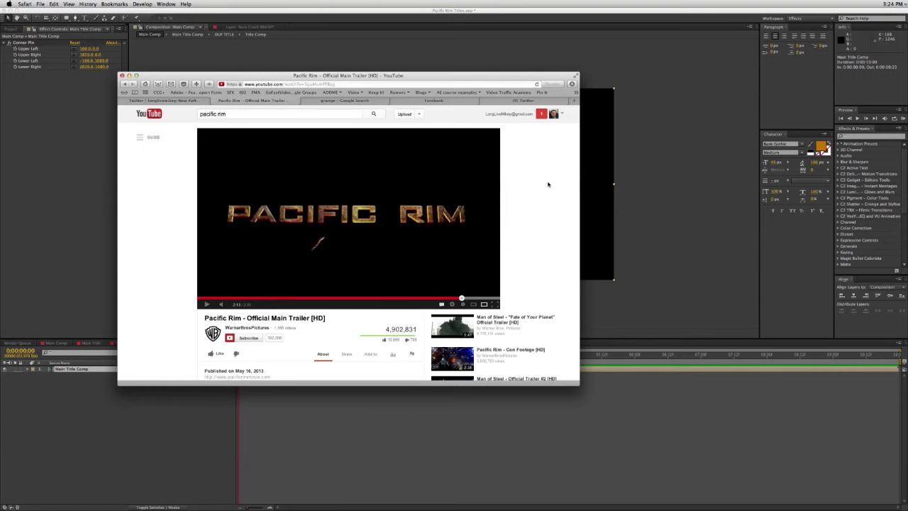
key("super+Tab")
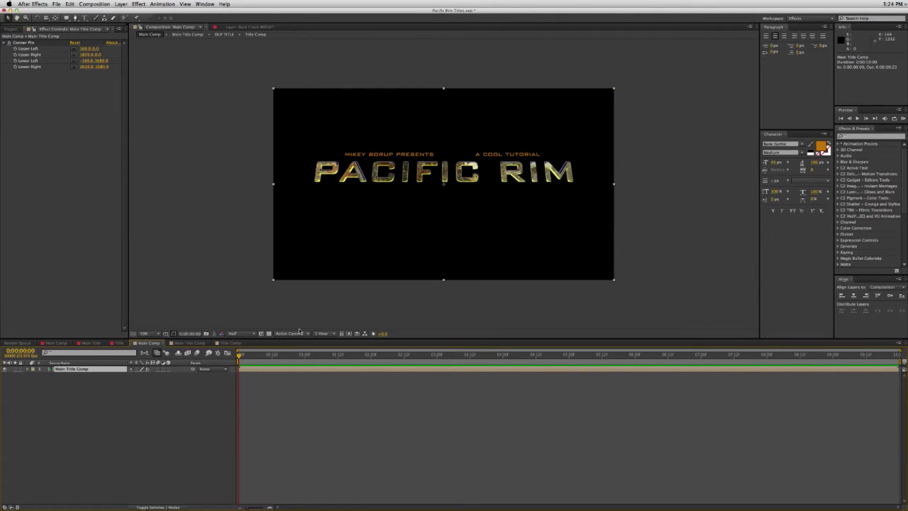
Apply the Bevel and Emboss layer style to the Main Title Comp layer and expand its settings.
left_click(121, 5)
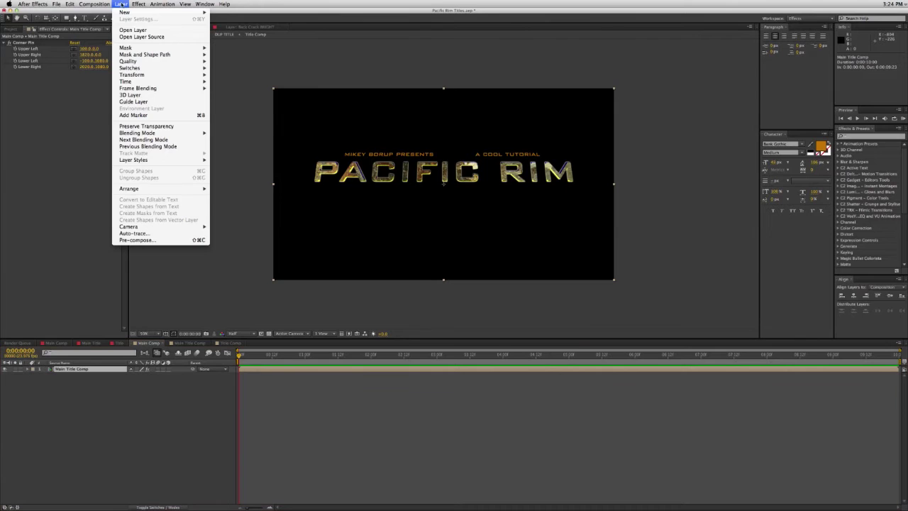
mouse_move(145, 161)
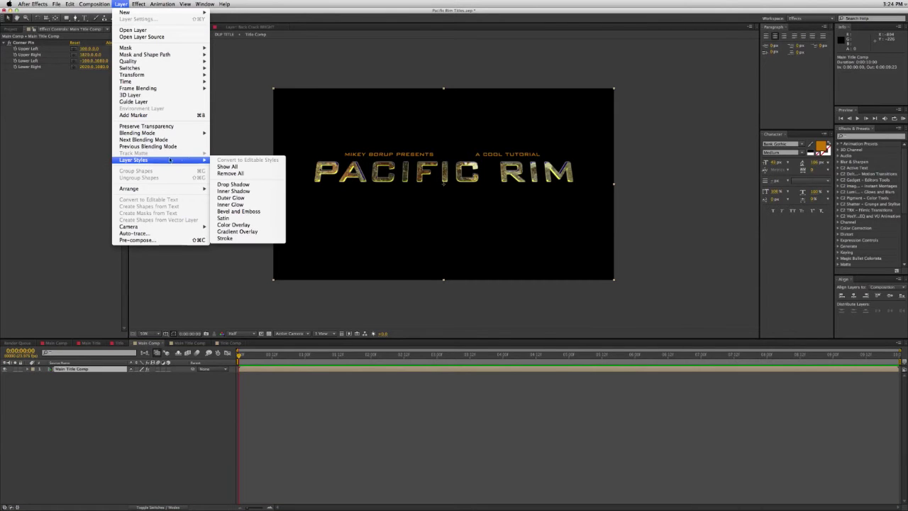
left_click(241, 211)
key("slash")
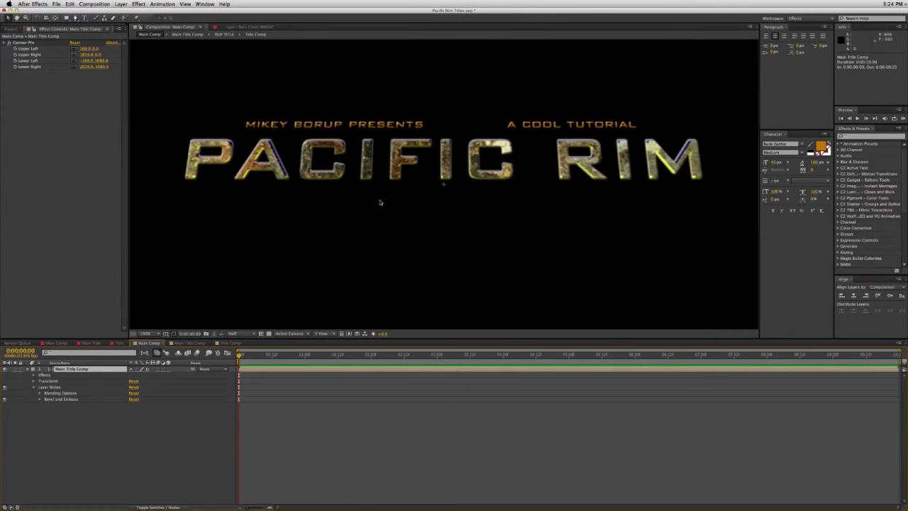
left_click(40, 400)
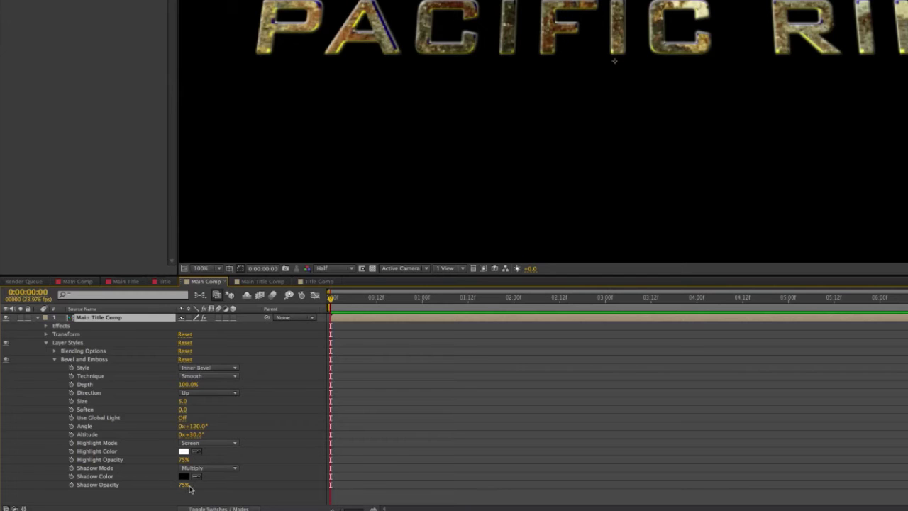
Set the Bevel and Emboss Shadow Opacity to 0% and its Highlight Color to red, FD0000.
left_click_drag(185, 486, 40, 470)
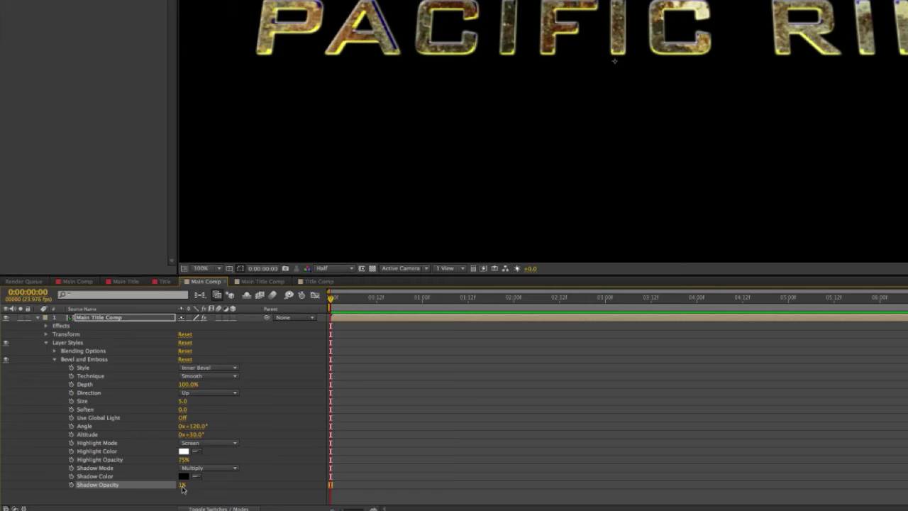
left_click_drag(181, 488, 151, 487)
left_click(183, 450)
left_click_drag(378, 112, 386, 94)
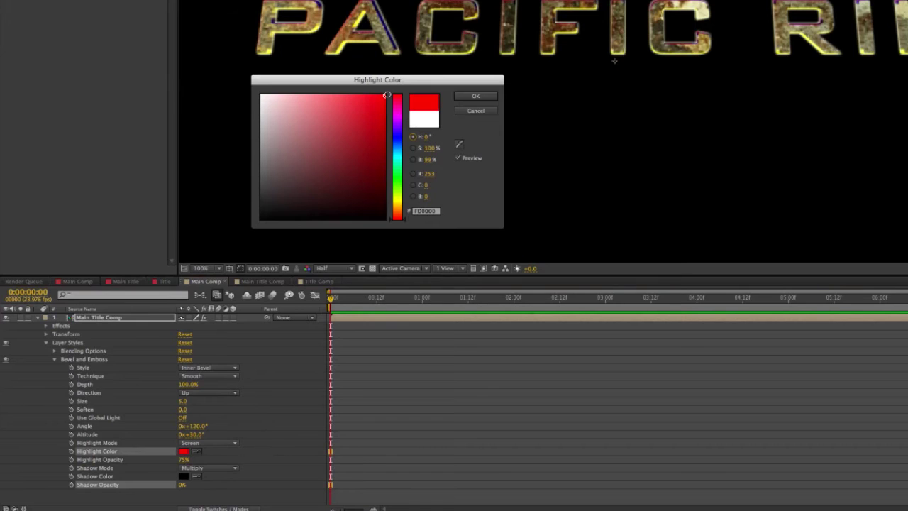
left_click(475, 95)
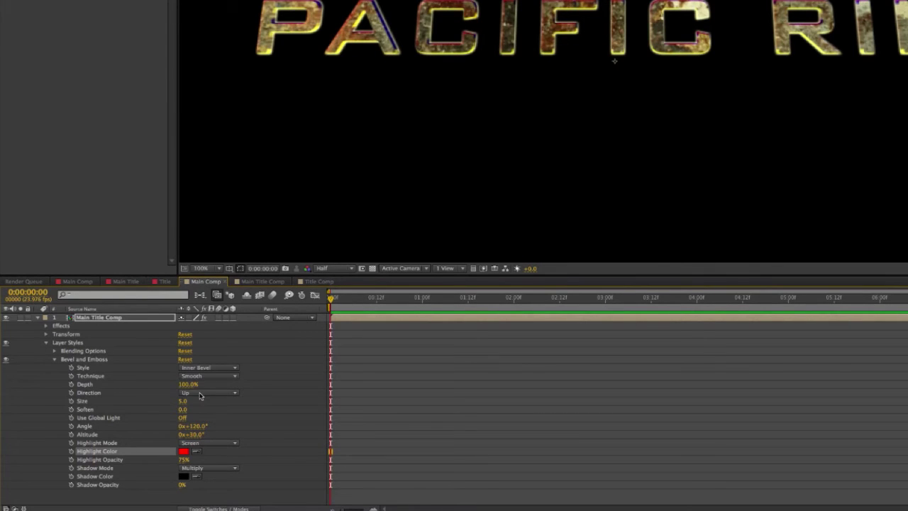
Set the Bevel and Emboss Depth to 170%, Size to 11 and Angle to 316°, and adjust its Altitude.
left_click_drag(194, 425, 203, 401)
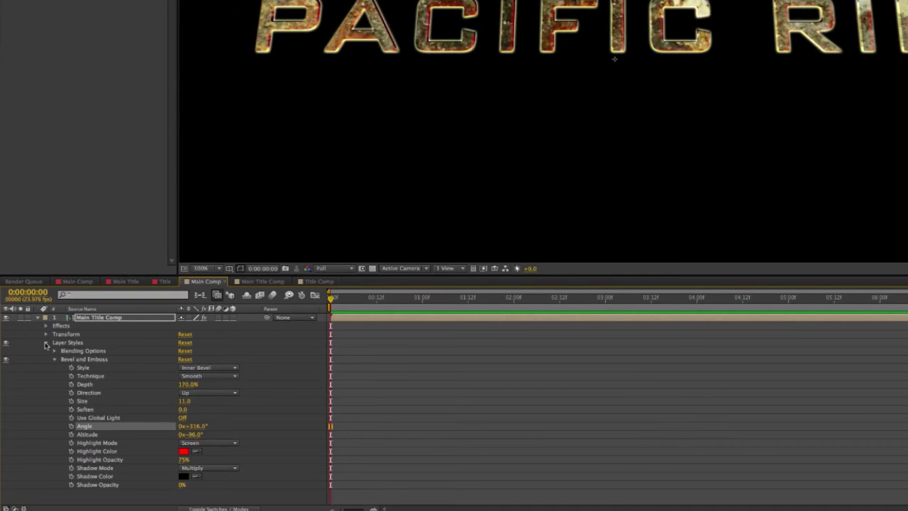
left_click(46, 341)
left_click(63, 353)
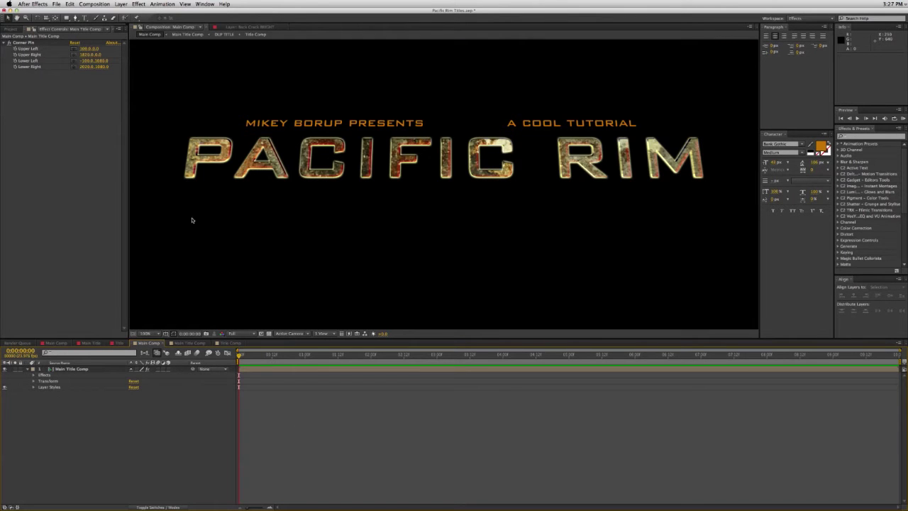
key("comma")
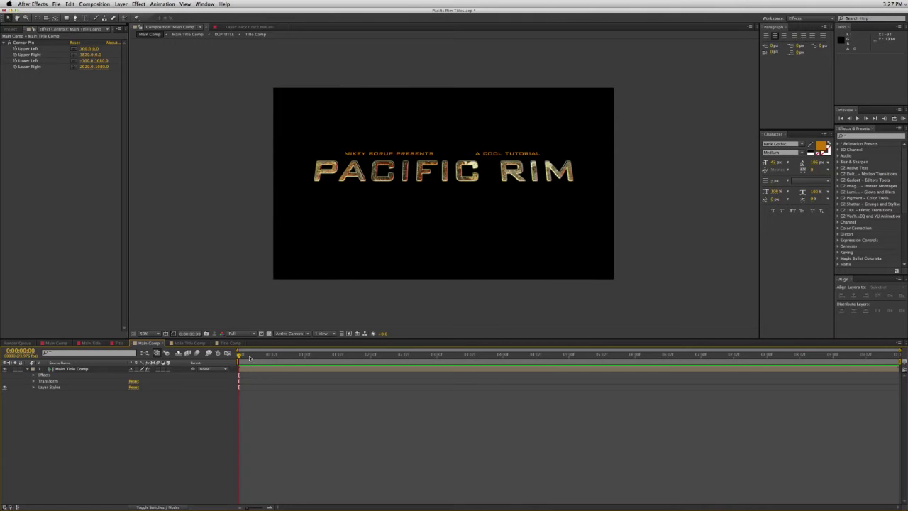
Play and scrub the finished example's Main Comp to examine how its title scales over time, and return to the working Main Comp.
left_click_drag(359, 357, 234, 357)
left_click(68, 344)
key("space")
left_click_drag(464, 356, 236, 356)
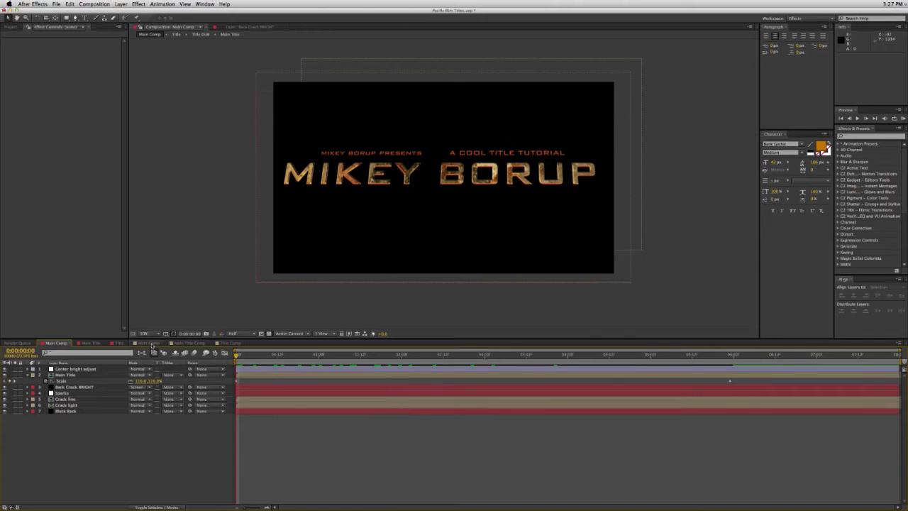
left_click(149, 343)
Animate the Main Title Comp layer's Scale from 115% at the start of the composition to 90% at 0:00:07:01.
left_click_drag(345, 359, 651, 359)
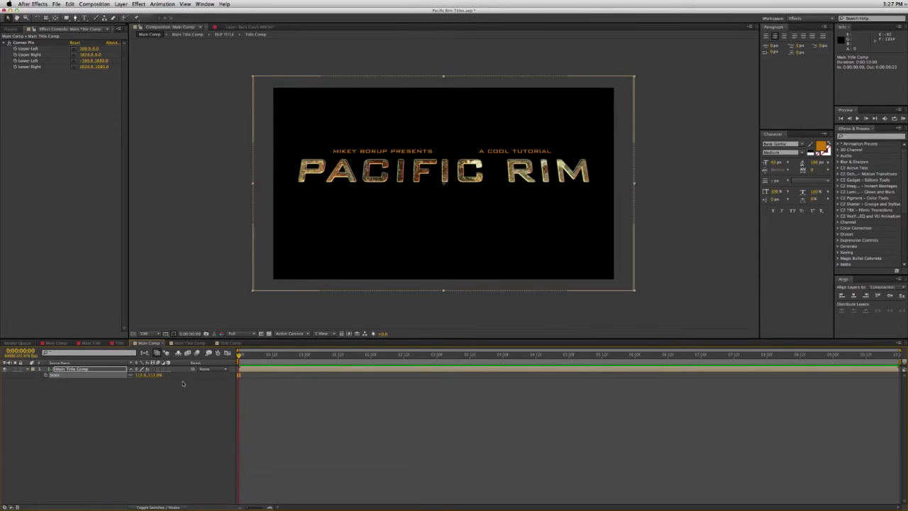
left_click(141, 375)
type("115")
key("Return")
left_click(43, 375)
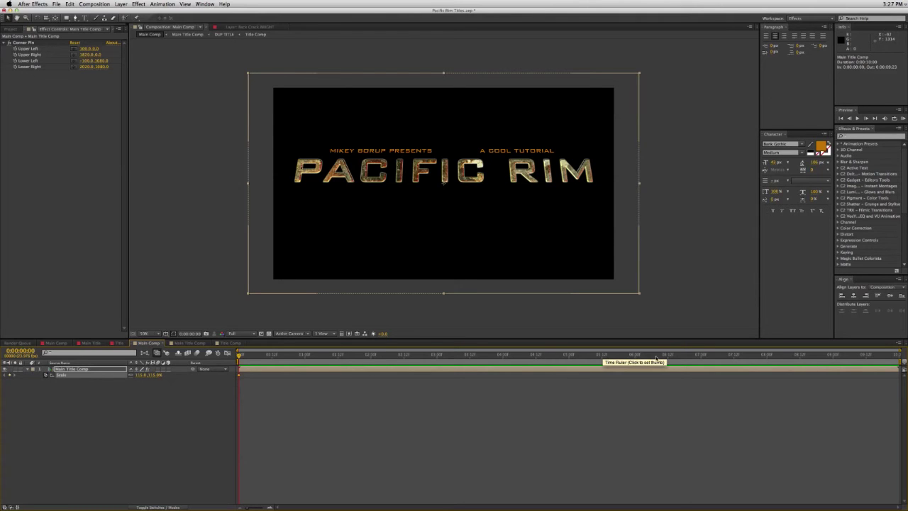
left_click(704, 359)
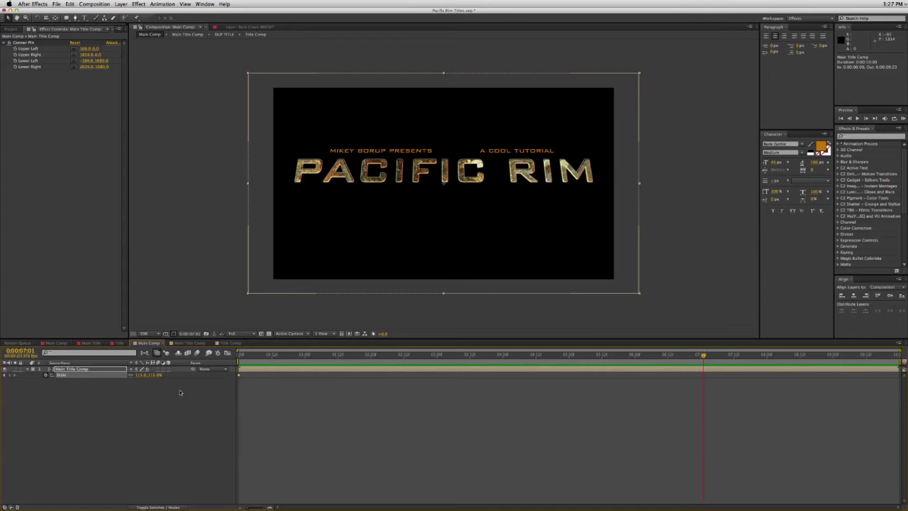
left_click(142, 375)
type("90")
key("Return")
Preview the title's scale animation from the start and compare it with the light burst in the finished example's Main Comp.
key("Home")
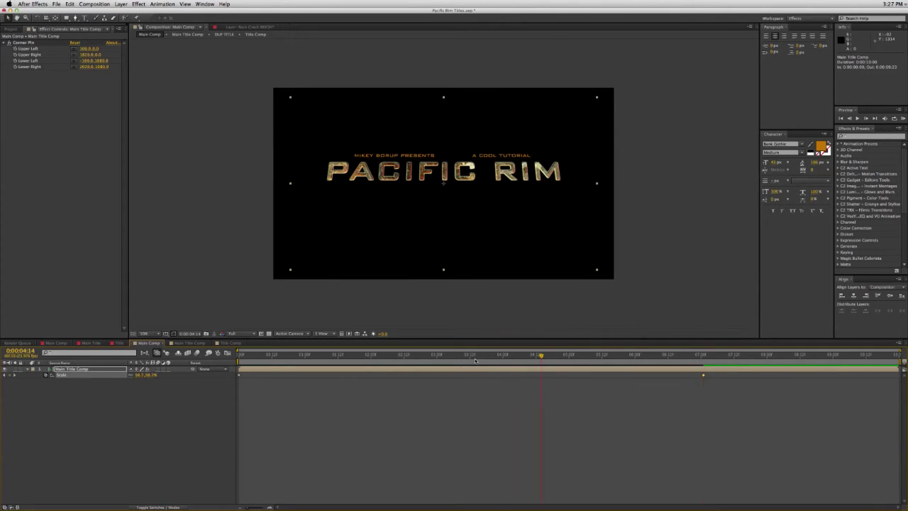
key("KP_0")
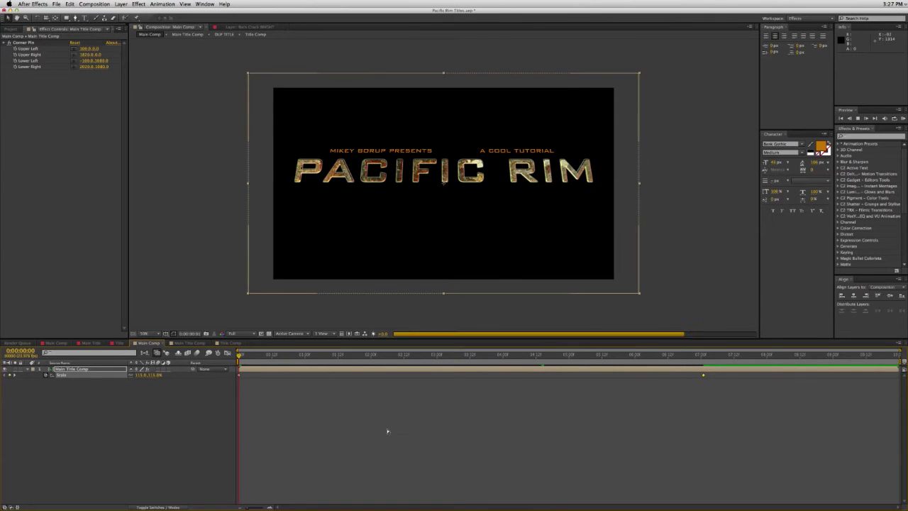
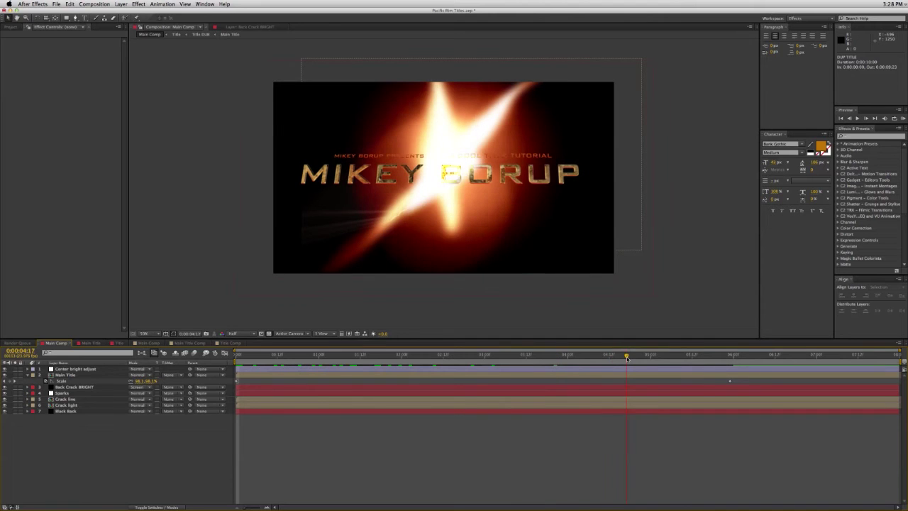
left_click_drag(513, 359, 326, 363)
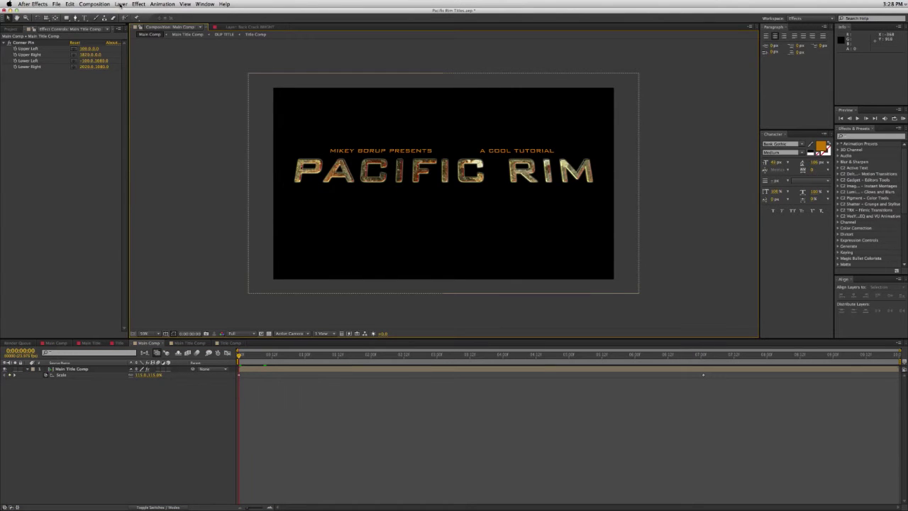
Create a comp-sized black solid named Abyss Light and place it beneath the Main Title Comp layer.
left_click(121, 4)
mouse_move(129, 12)
left_click(226, 19)
key("super+y")
left_click_drag(207, 178, 141, 173)
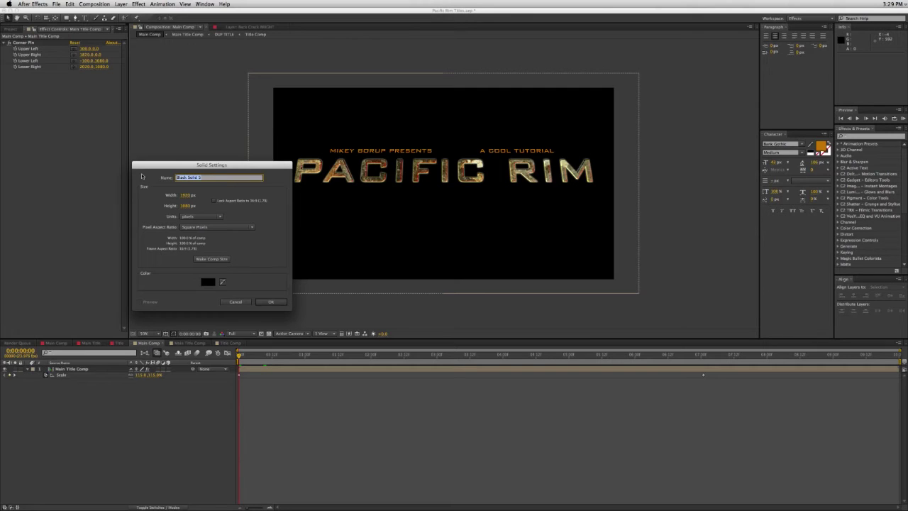
type("Gr")
left_click(270, 301)
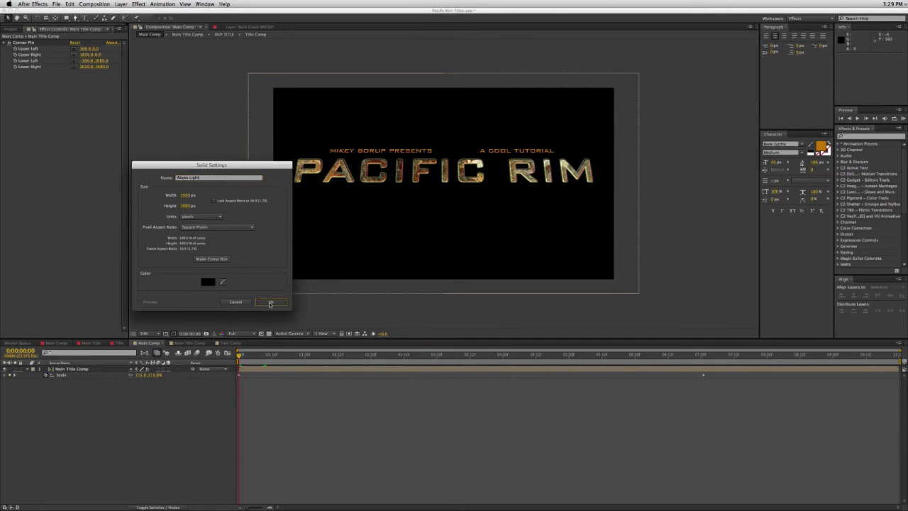
left_click_drag(92, 370, 94, 393)
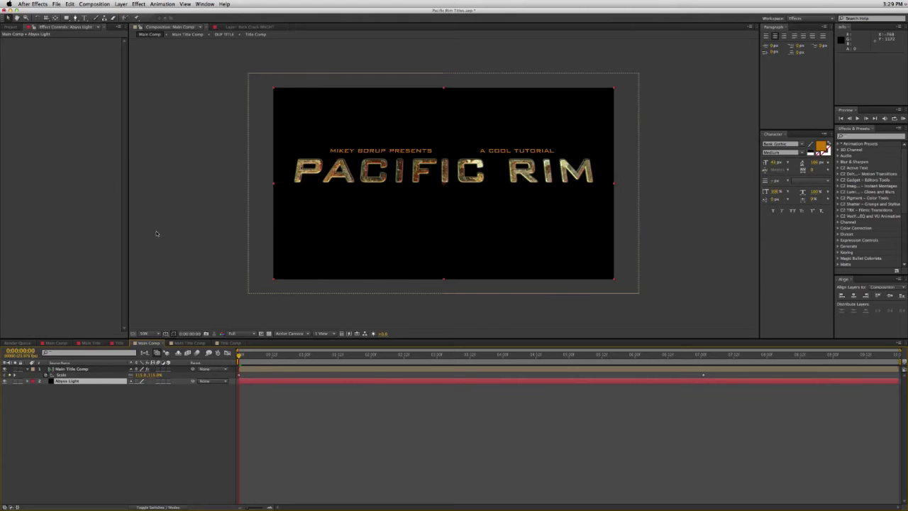
Create a black solid named Background, place it beneath the Abyss Light layer and lock it.
left_click(121, 4)
mouse_move(159, 12)
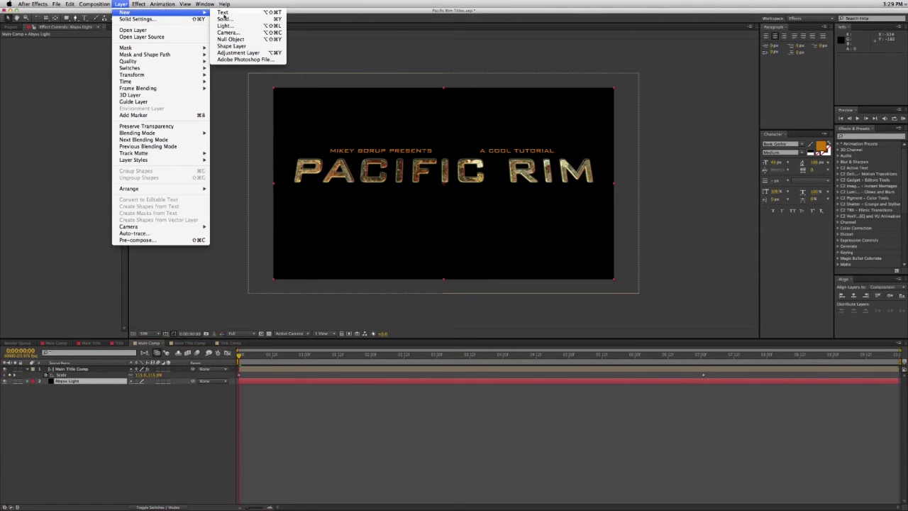
left_click(234, 20)
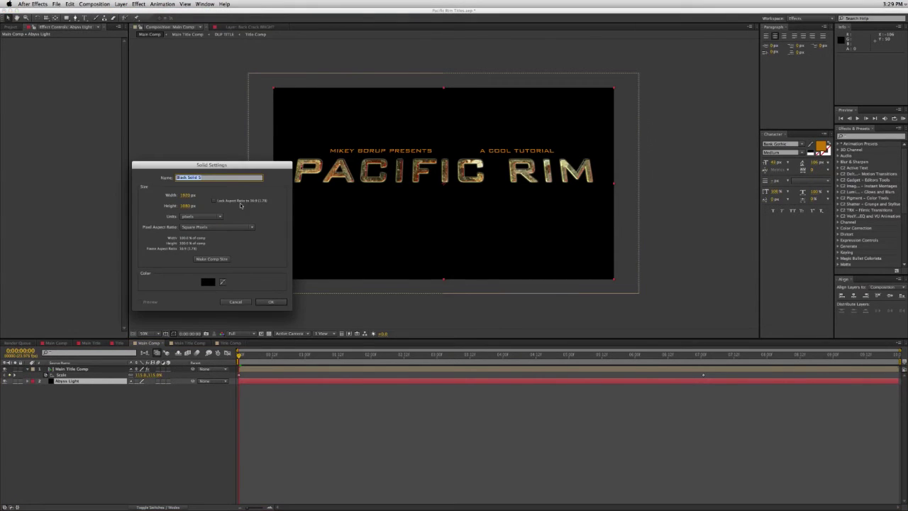
type("Background")
key("Return")
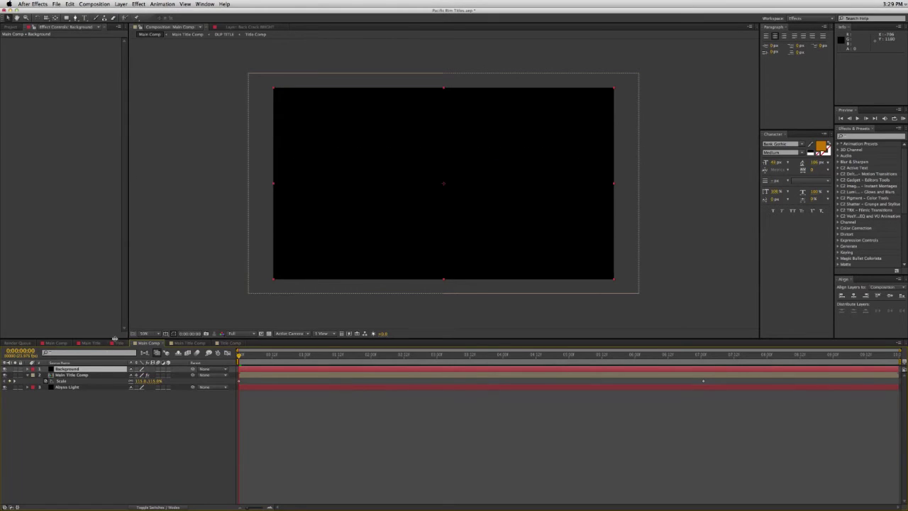
left_click_drag(100, 370, 91, 394)
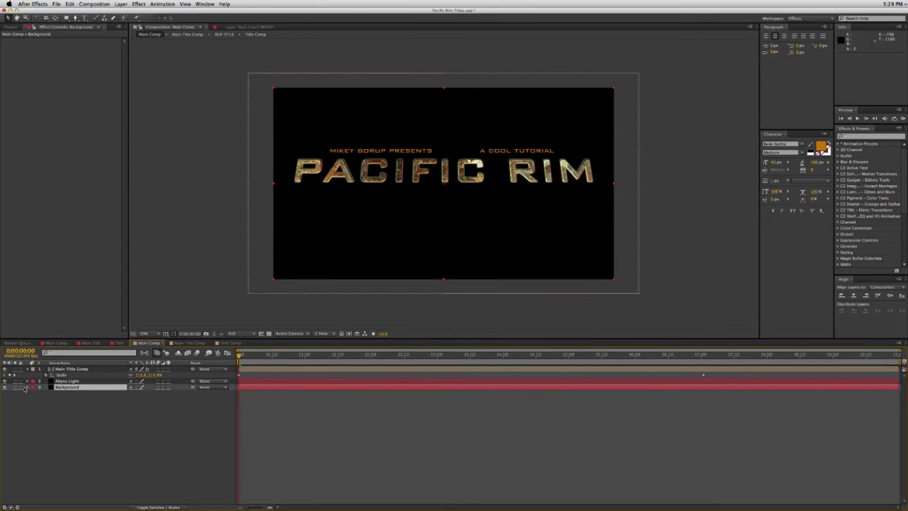
left_click(268, 454)
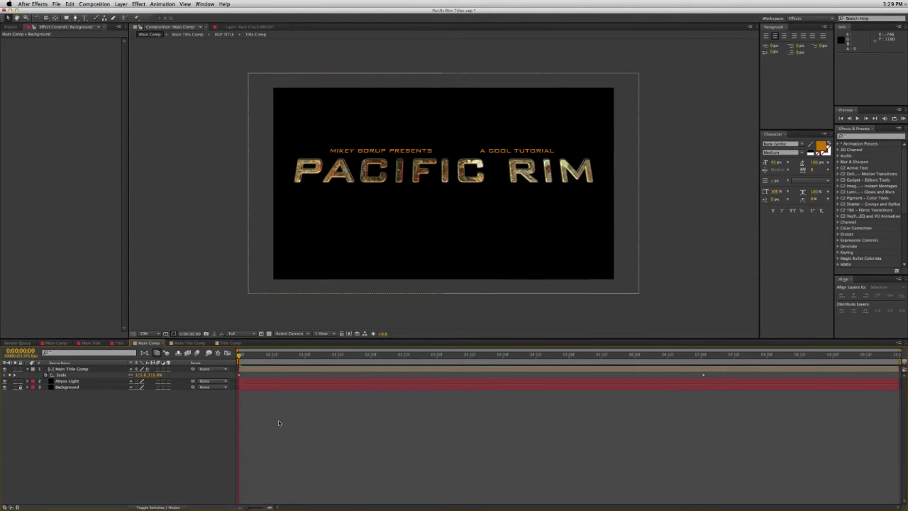
Apply a Lens Flare effect to the Abyss Light layer and center the flare behind the title at about 966, 448.
left_click(71, 381)
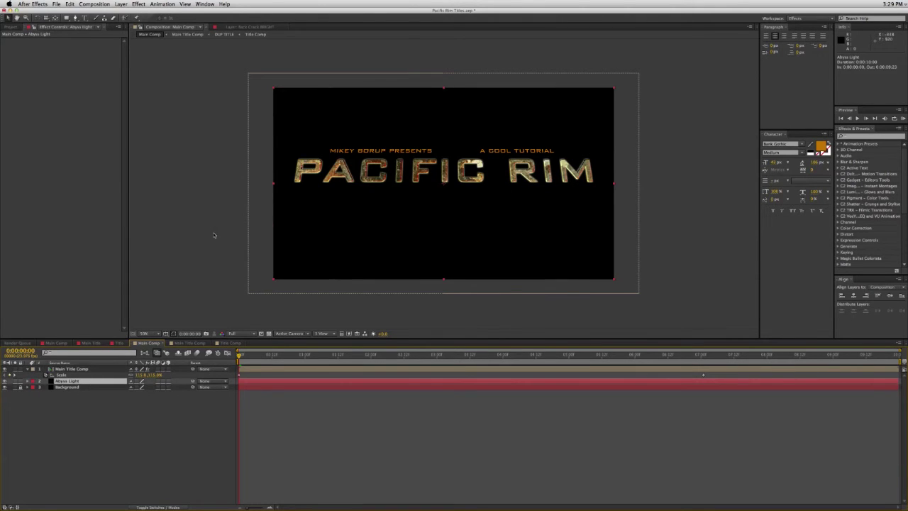
left_click(138, 5)
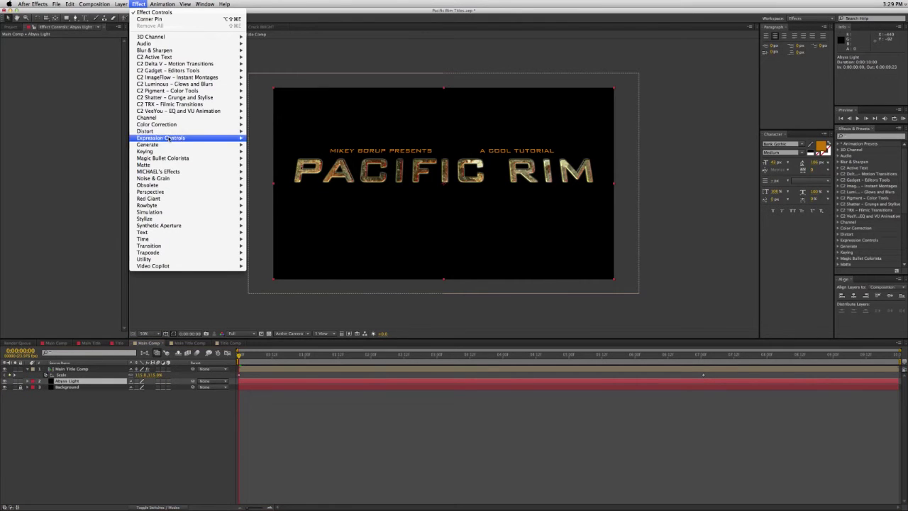
mouse_move(171, 129)
mouse_move(164, 146)
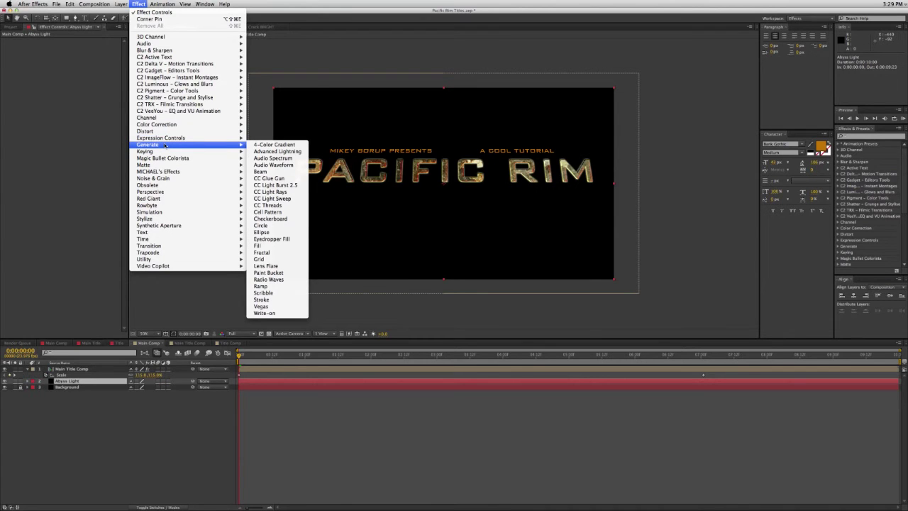
left_click(266, 265)
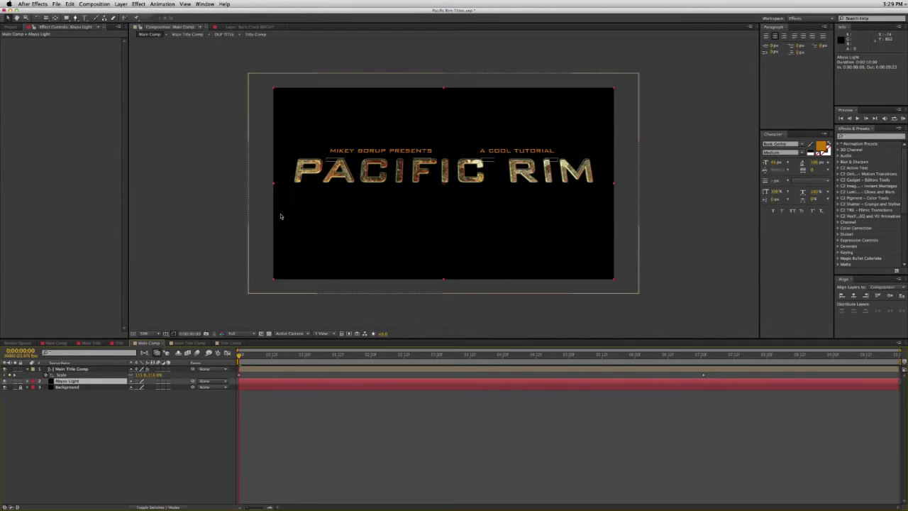
left_click_drag(410, 165, 449, 167)
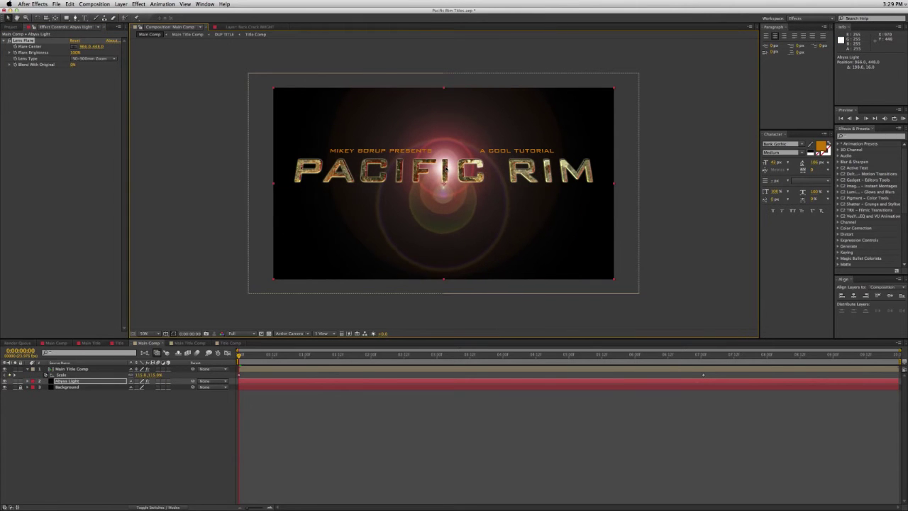
Set the flare's lens type to 35mm Prime and its brightness to 163%.
left_click(104, 60)
left_click(86, 66)
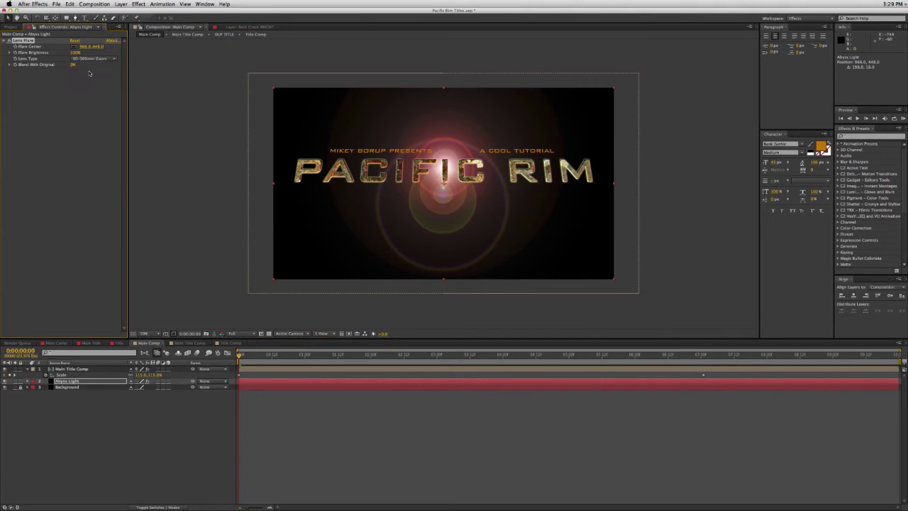
left_click_drag(77, 53, 98, 57)
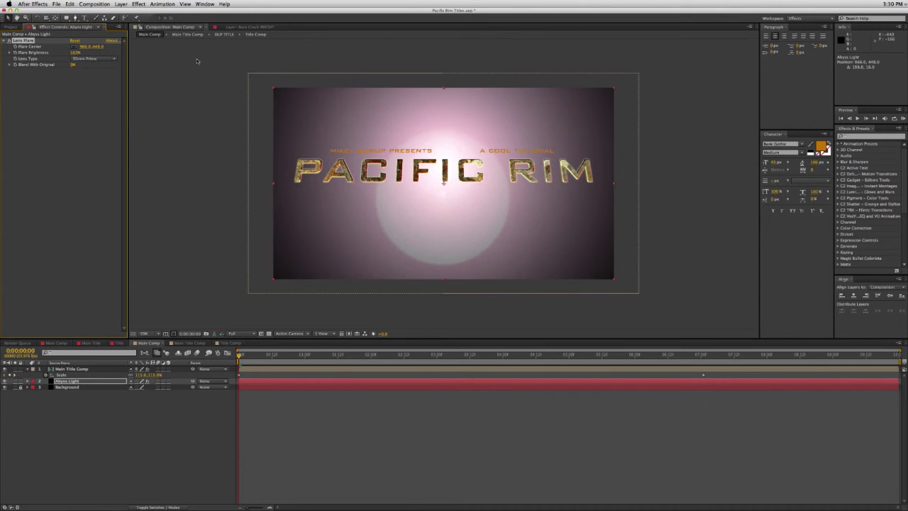
Add a Tint effect to the Abyss Light layer and map black to a very dark red.
left_click(135, 6)
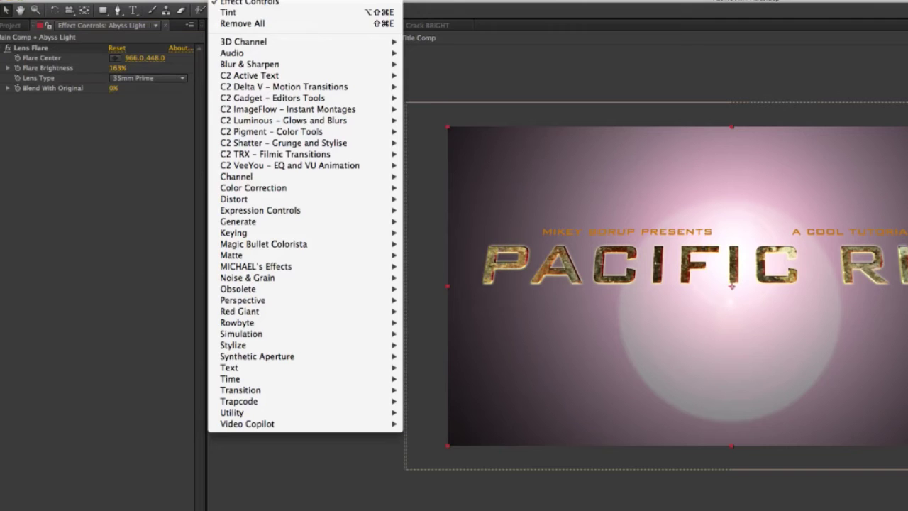
mouse_move(168, 128)
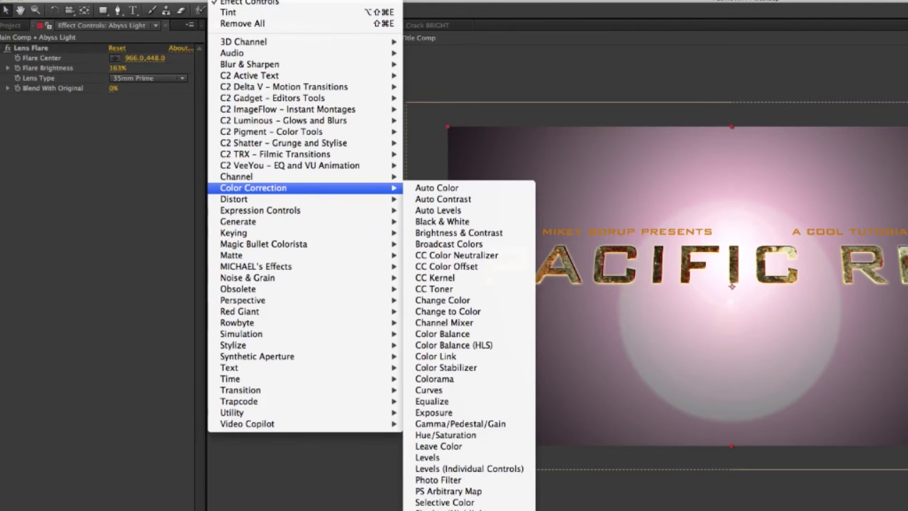
left_click(425, 510)
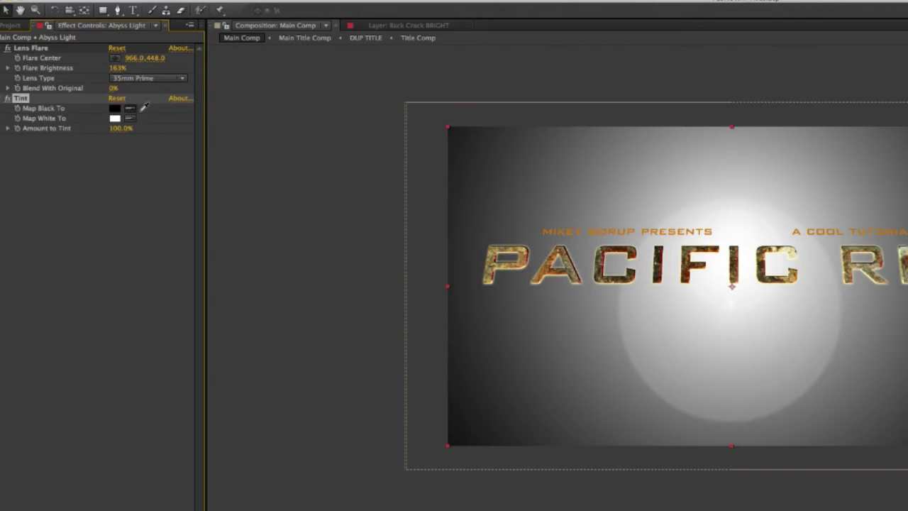
left_click(114, 108)
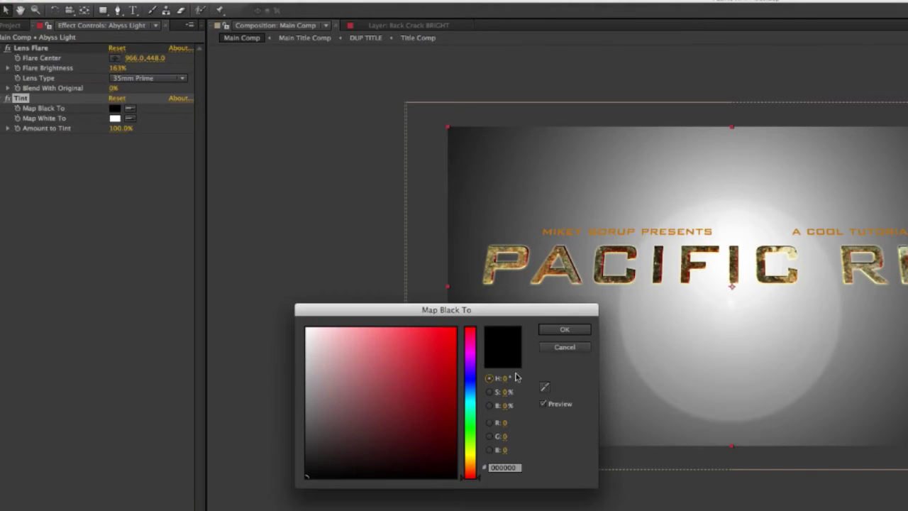
left_click_drag(449, 391, 462, 440)
left_click(564, 330)
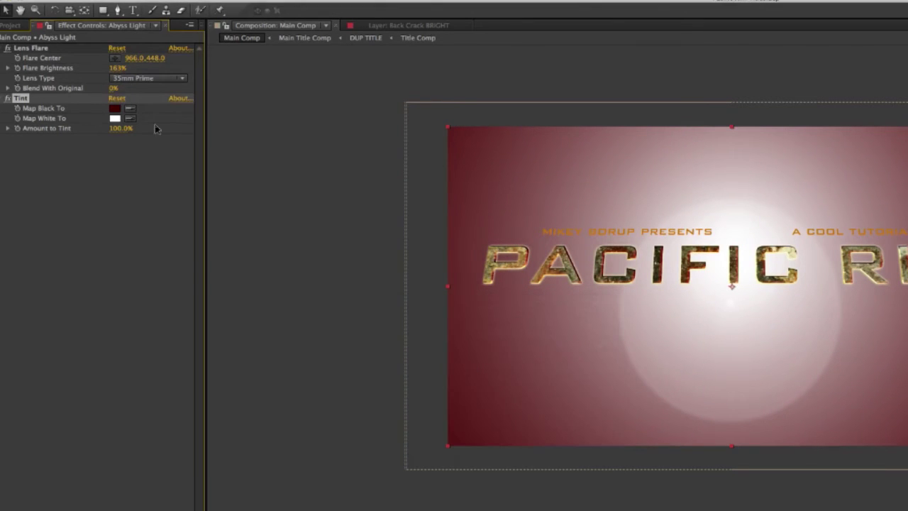
Map the Tint effect's white to a pale cream yellow.
left_click(114, 119)
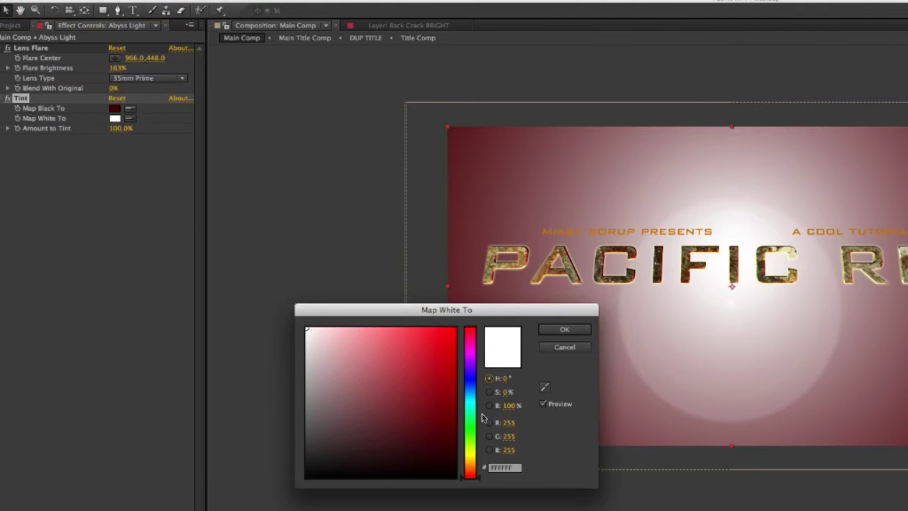
left_click(472, 455)
left_click(331, 329)
left_click(574, 330)
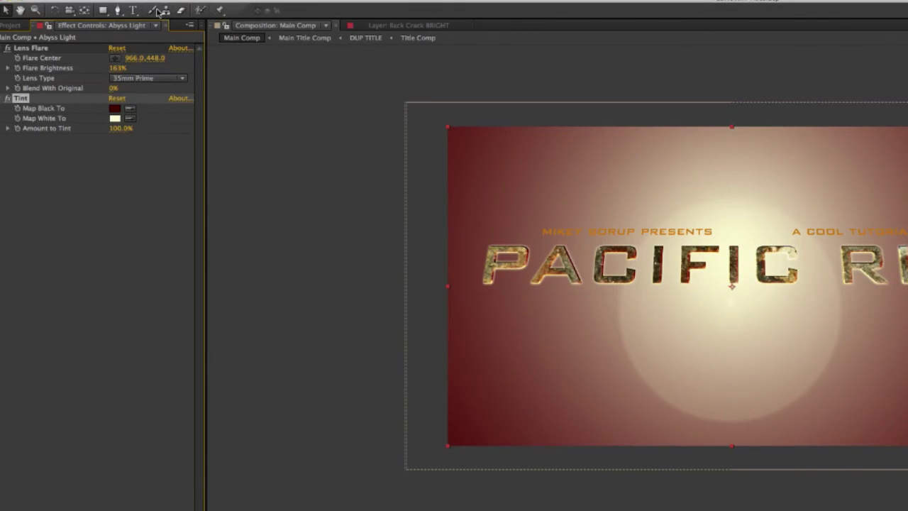
Add a Curves effect and shape a steep RGB curve that crushes the dark tones to black and blows out the flare's core.
left_click(226, 1)
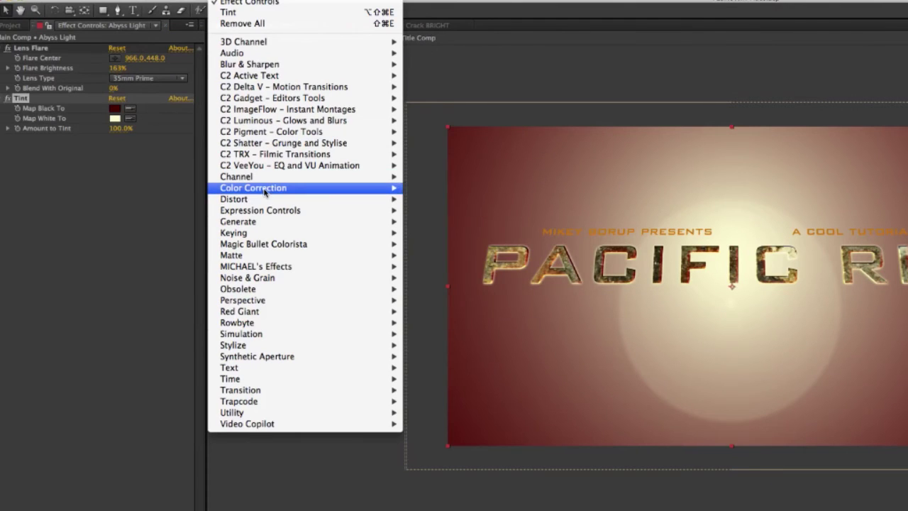
mouse_move(263, 191)
left_click(432, 389)
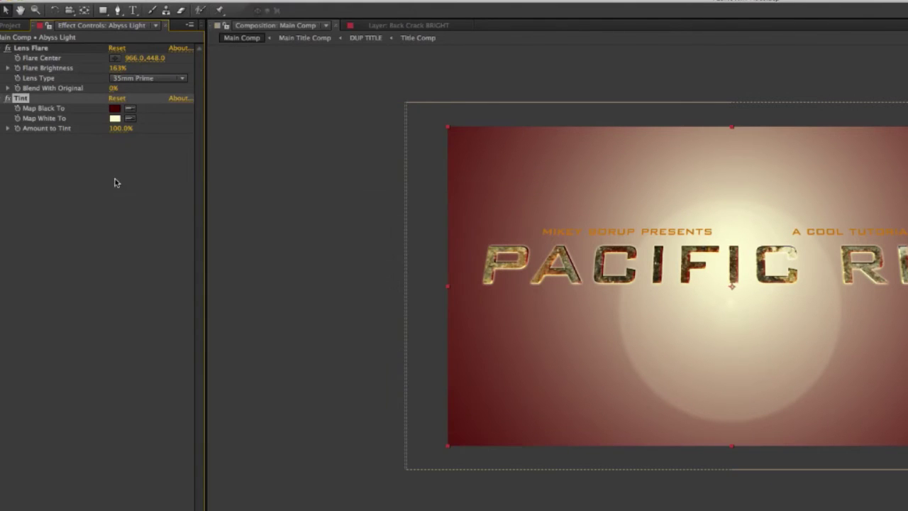
left_click_drag(21, 268, 86, 276)
left_click_drag(99, 222, 91, 224)
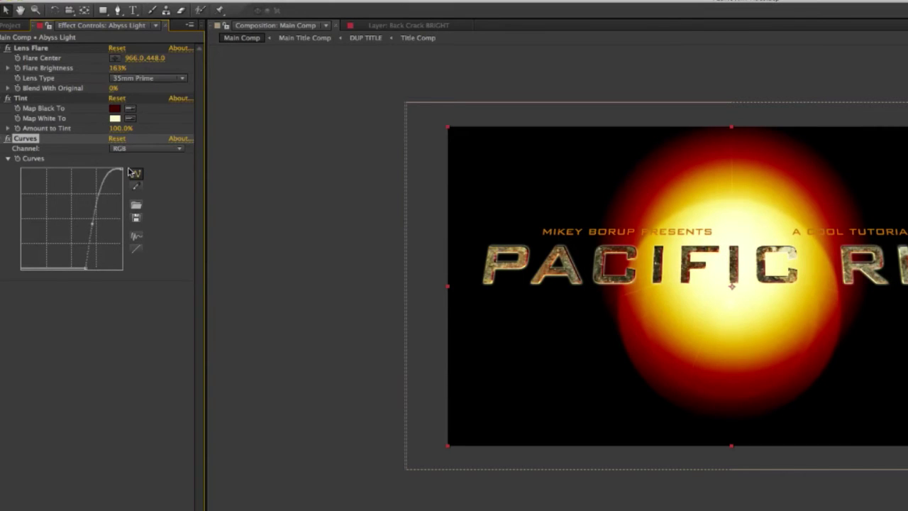
left_click_drag(122, 169, 102, 165)
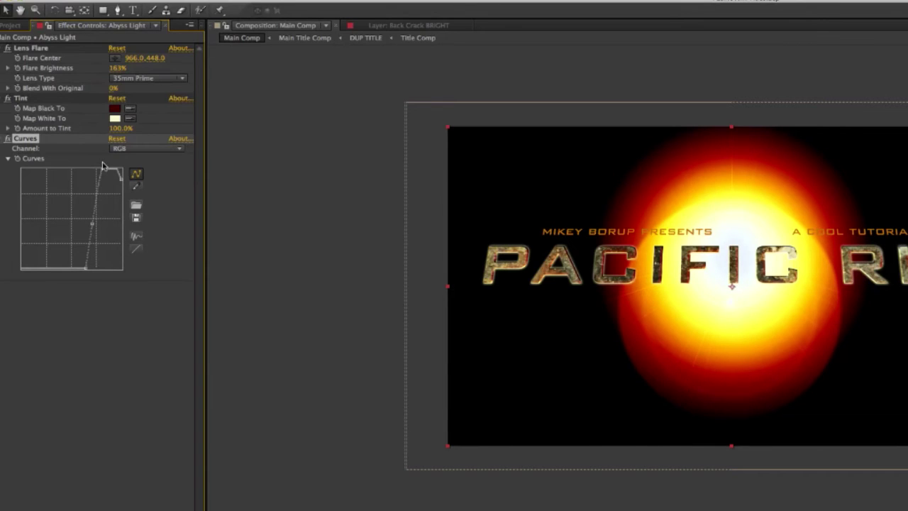
Collapse the Curves, Tint and Lens Flare settings of the Abyss Light layer.
left_click(4, 139)
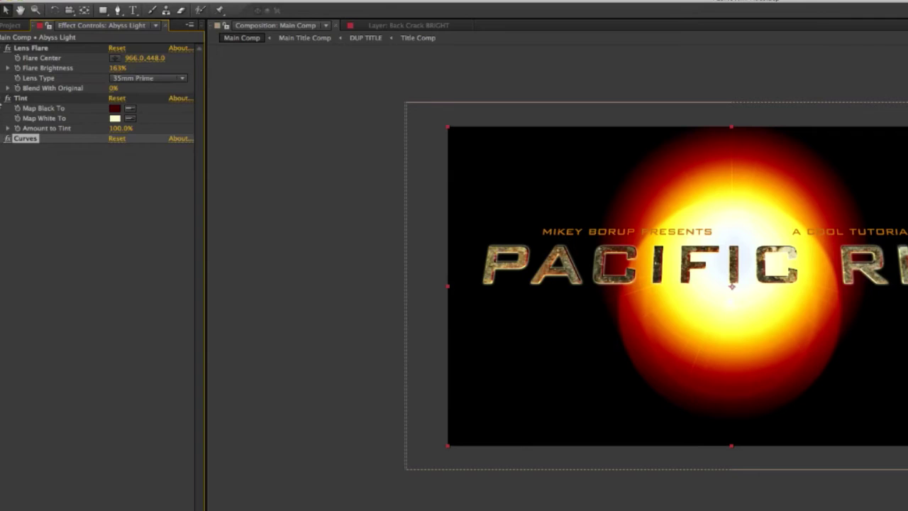
left_click(6, 99)
left_click(6, 48)
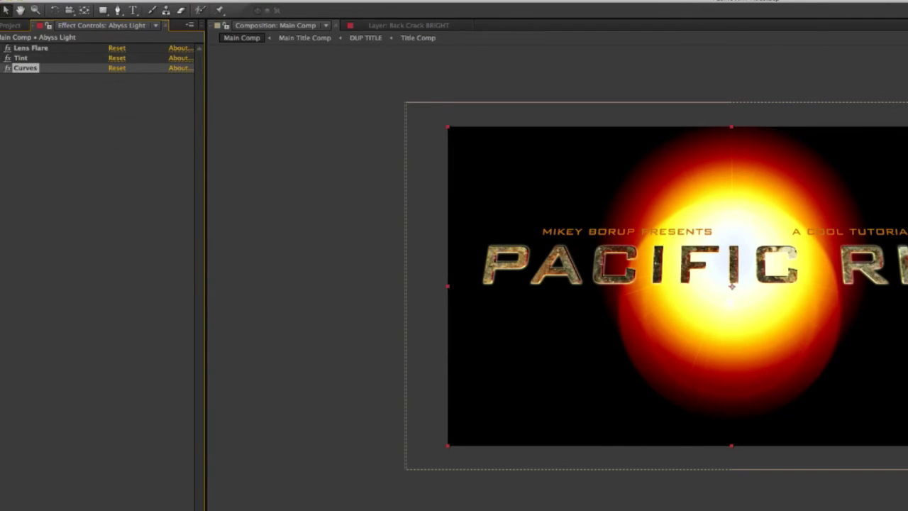
Add a Liquify effect to the Abyss Light layer and set the Warp tool to brush size 113 and pressure 65.
left_click(227, 0)
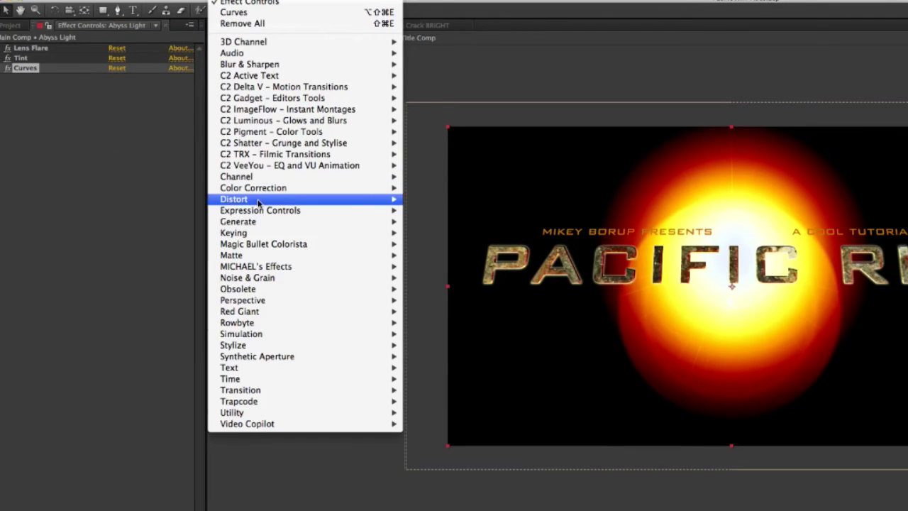
mouse_move(259, 202)
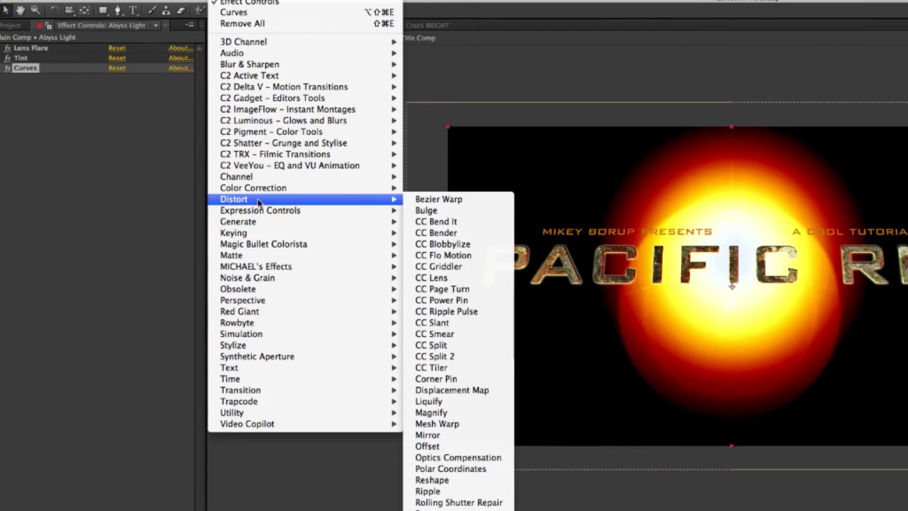
left_click(469, 402)
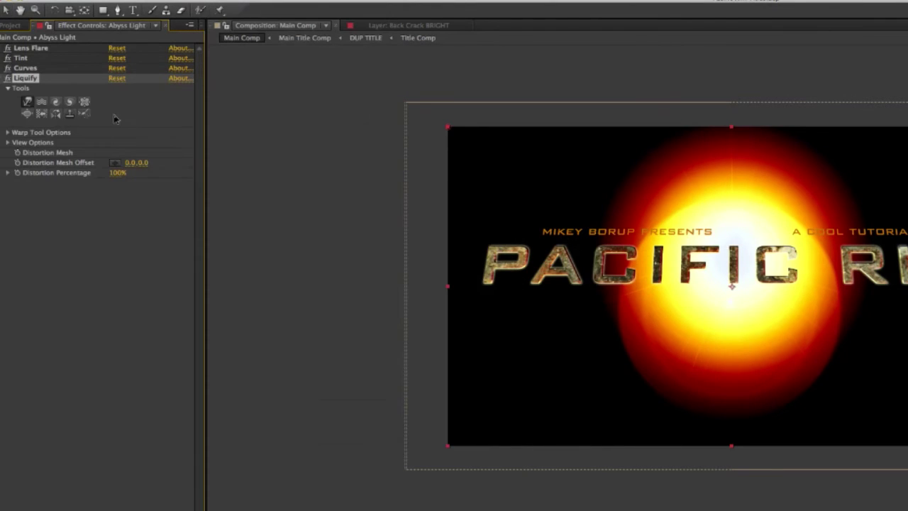
left_click(70, 103)
left_click(7, 133)
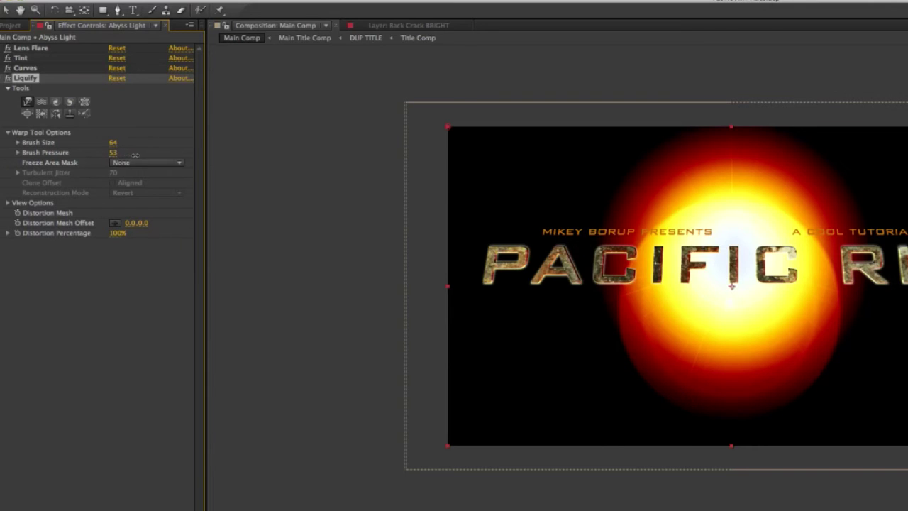
left_click_drag(115, 144, 146, 144)
Warp the glow outward into a long spike toward the lower-left corner, two short upward spikes and one downward spike.
left_click_drag(690, 293, 604, 379)
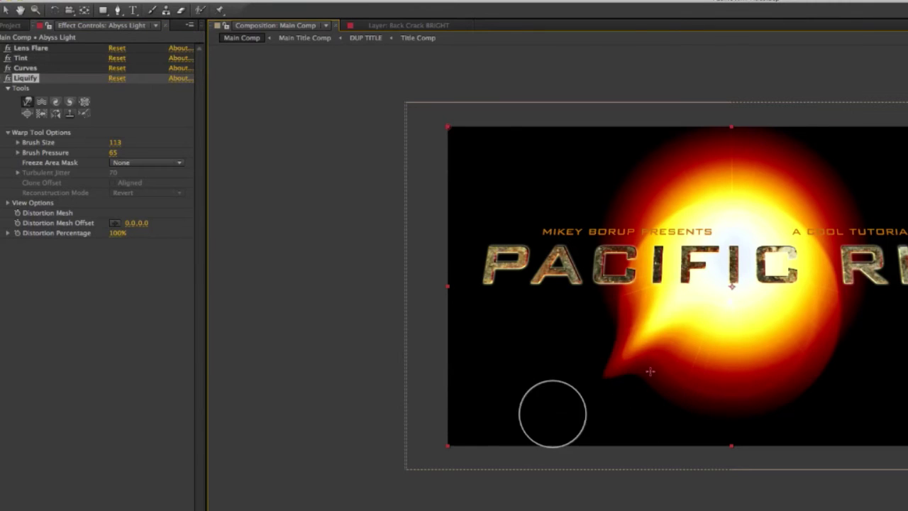
left_click_drag(602, 381, 574, 406)
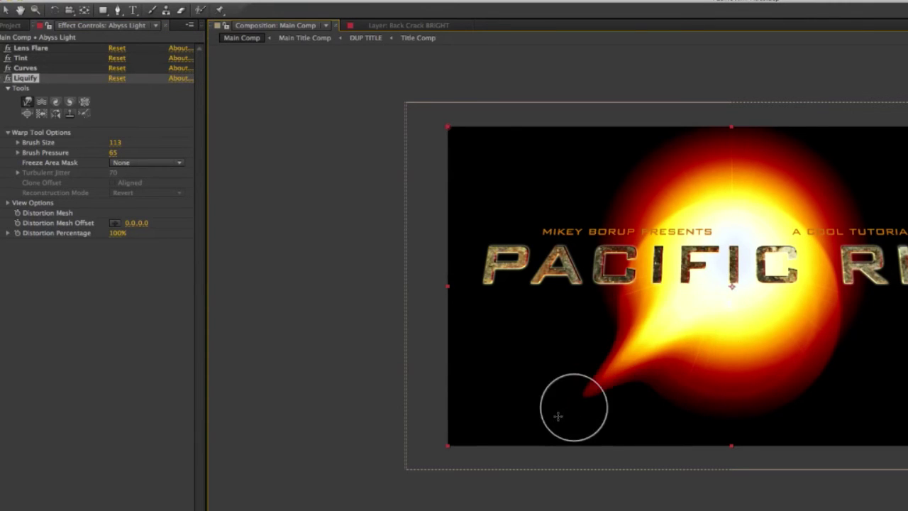
left_click_drag(547, 426, 541, 430)
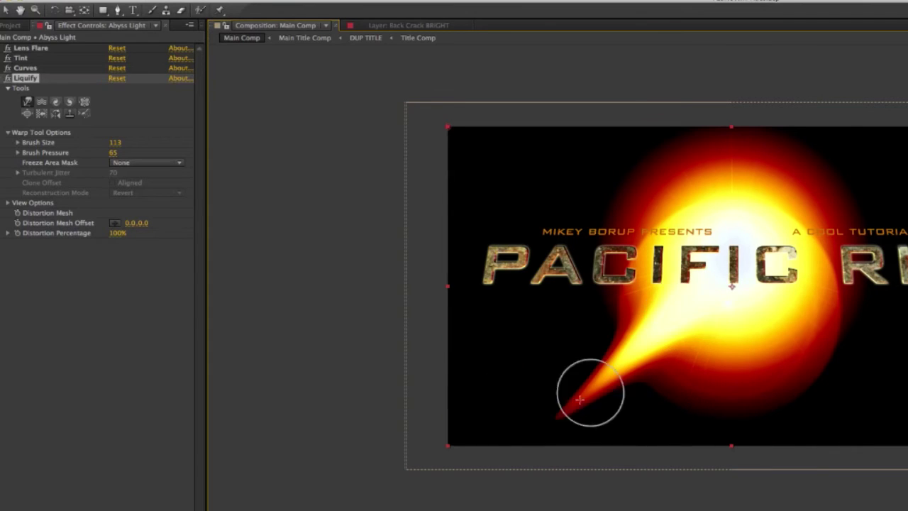
left_click_drag(679, 310, 536, 432)
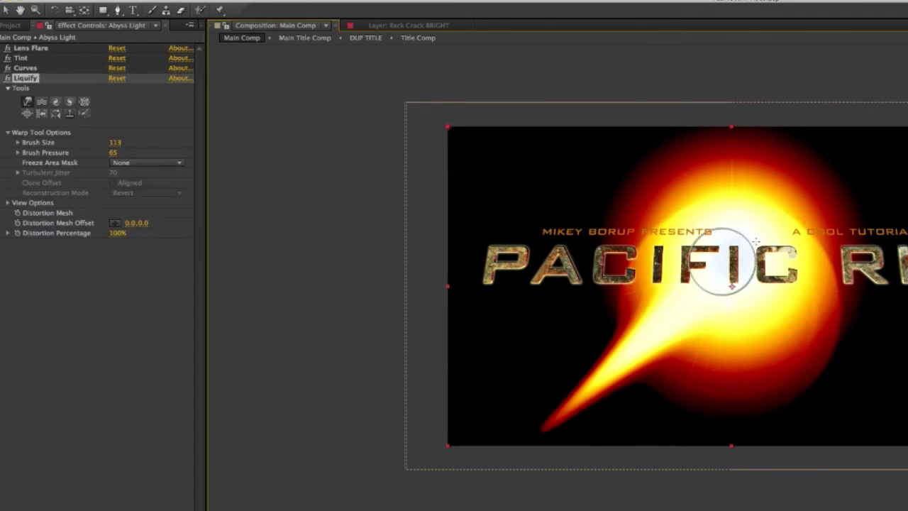
left_click_drag(753, 284, 816, 143)
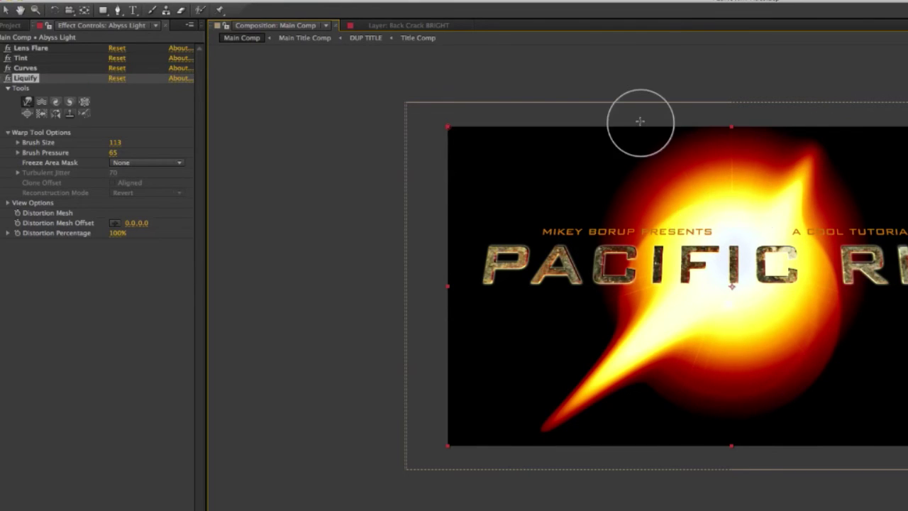
left_click_drag(640, 122, 639, 119)
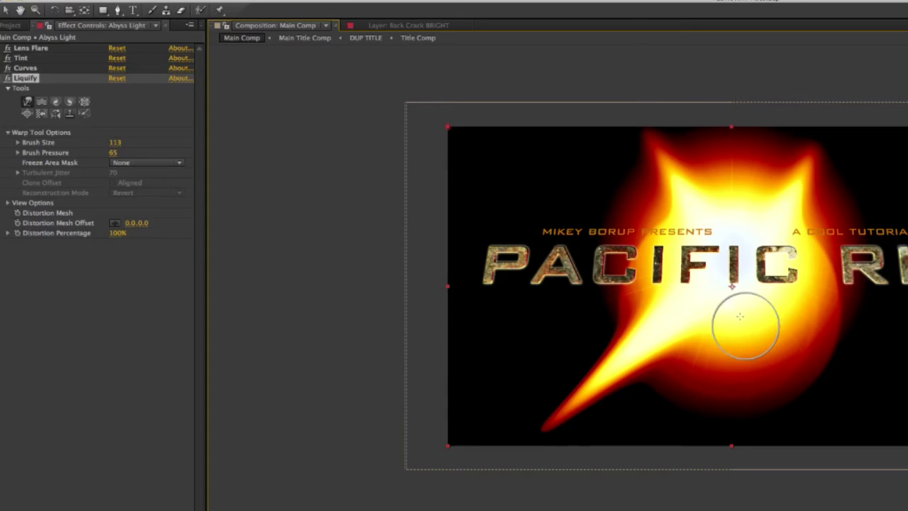
left_click_drag(739, 315, 721, 396)
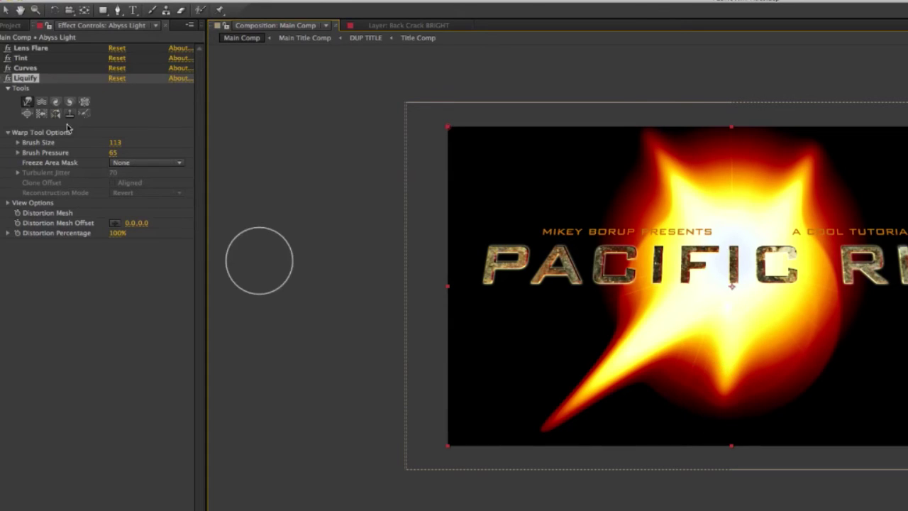
Pucker both sides of the glow with a 330-size Liquify brush to narrow it, and collapse the effect's settings.
left_click(84, 101)
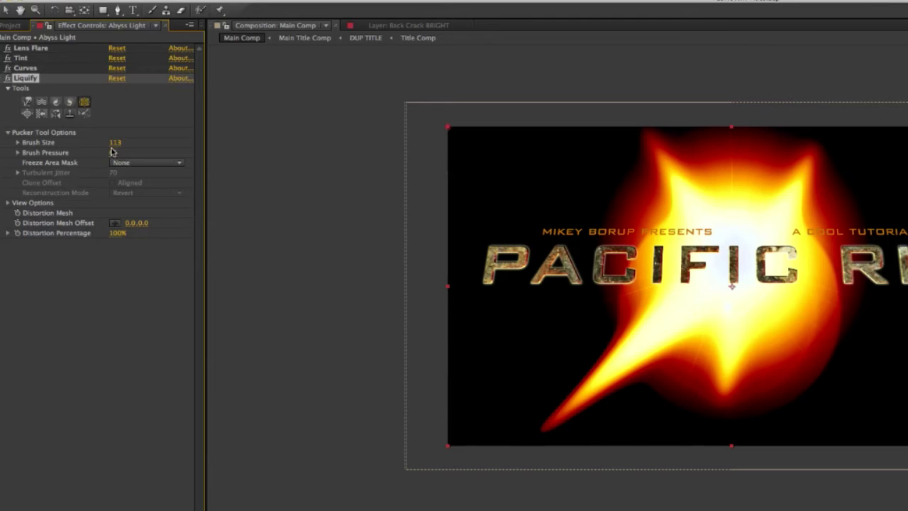
left_click_drag(112, 143, 166, 144)
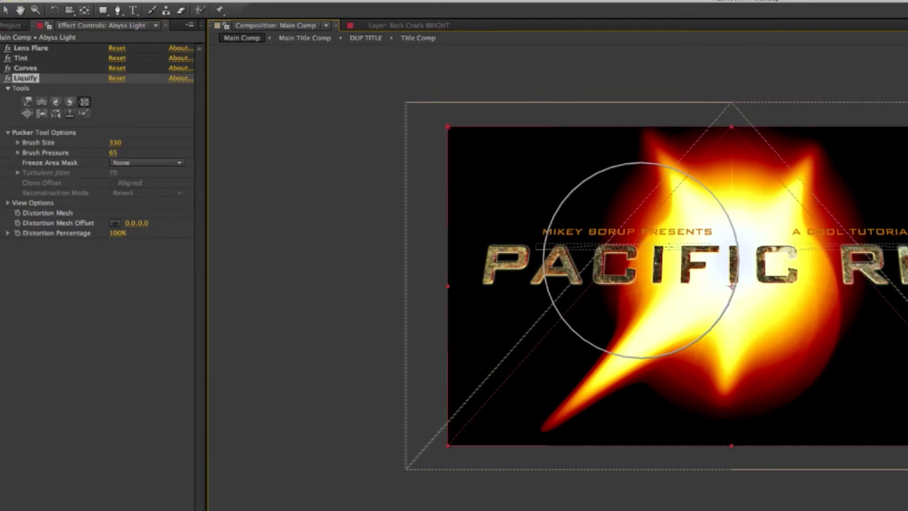
mouse_move(679, 269)
left_mouse_down()
mouse_move(688, 285)
mouse_move(681, 276)
mouse_move(717, 271)
mouse_move(815, 354)
mouse_move(784, 314)
mouse_move(782, 283)
mouse_move(740, 274)
mouse_move(760, 243)
mouse_move(809, 261)
mouse_move(824, 239)
mouse_move(758, 236)
mouse_move(752, 261)
mouse_move(796, 253)
left_mouse_up()
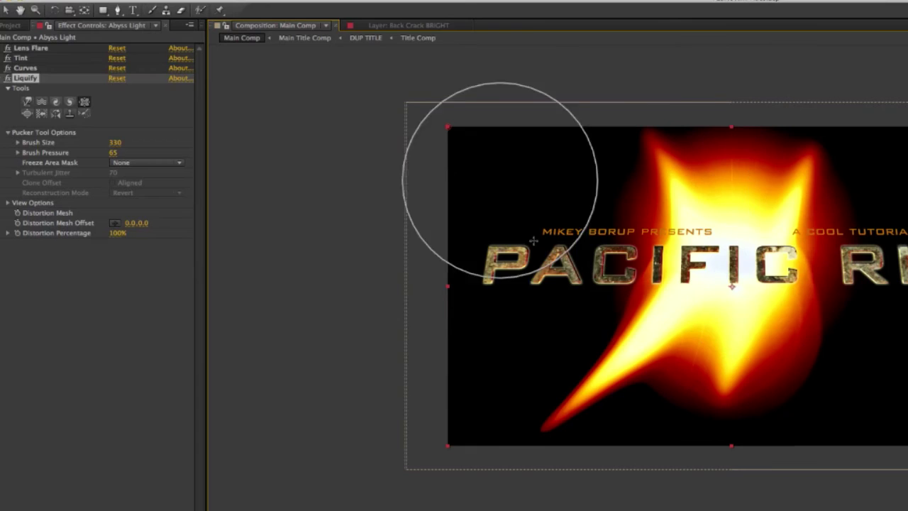
left_click(3, 78)
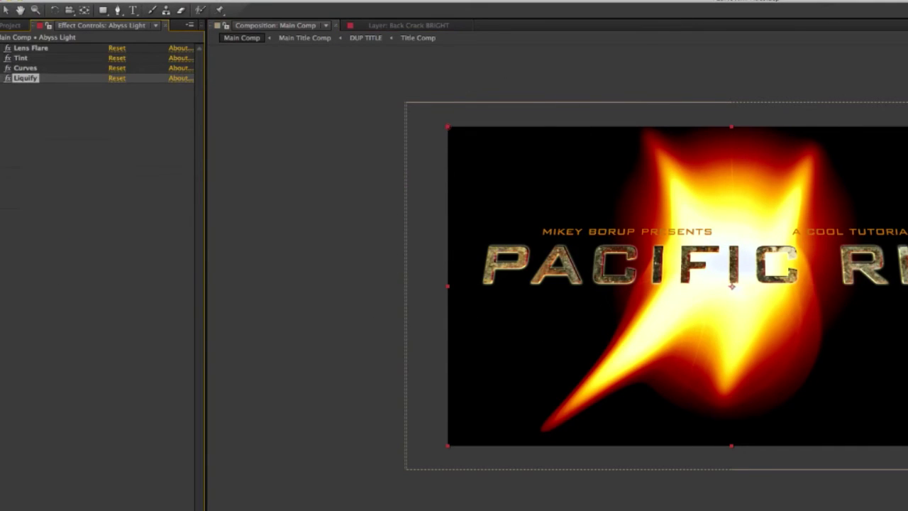
Add a Fast Blur effect to the Abyss Light layer and set its blurriness to 37.
left_click(227, 1)
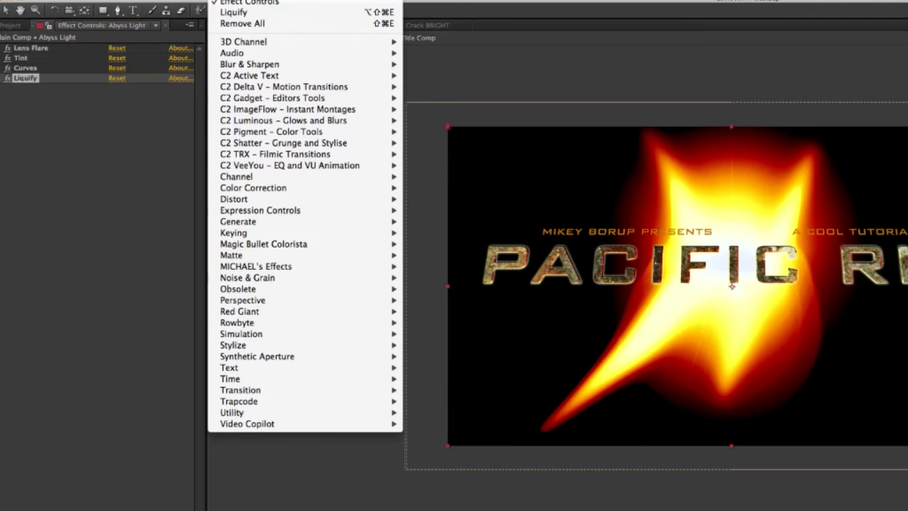
mouse_move(297, 62)
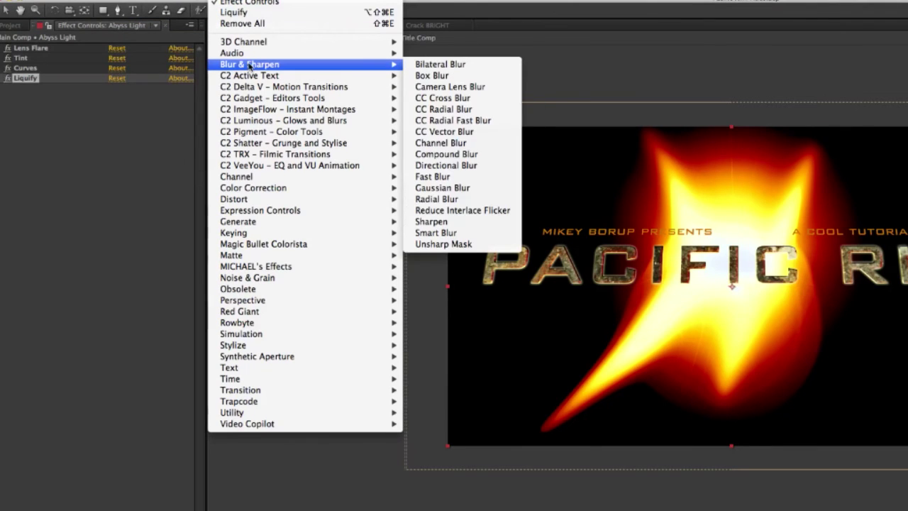
left_click(455, 175)
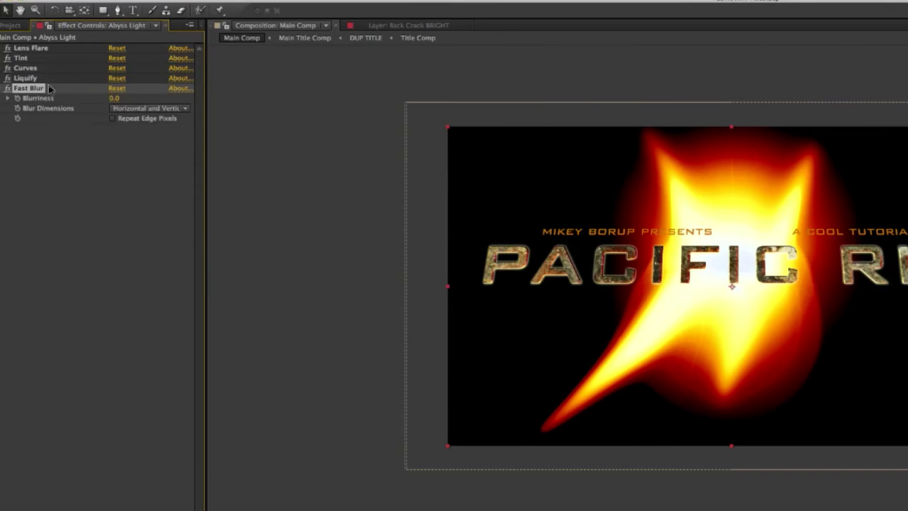
left_click(113, 100)
key("Return")
left_click(116, 98)
type("15")
key("Return")
left_click_drag(116, 98, 136, 99)
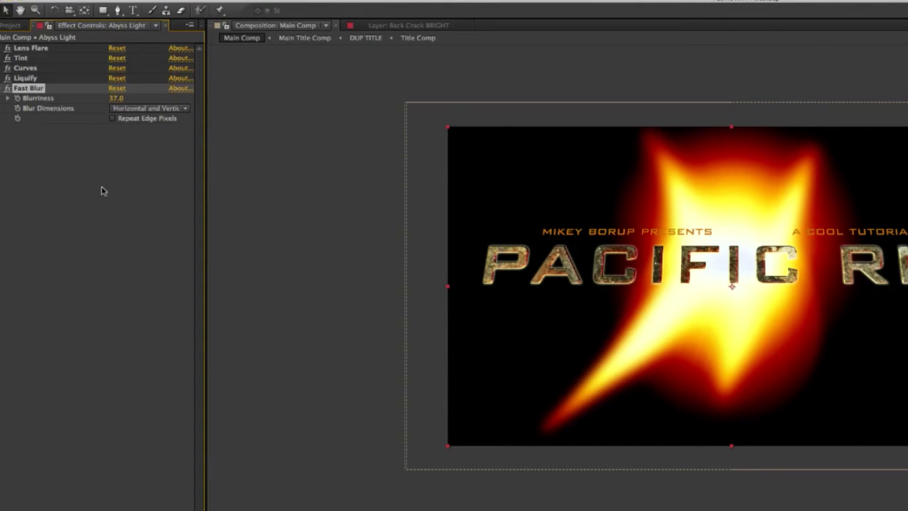
left_click(117, 164)
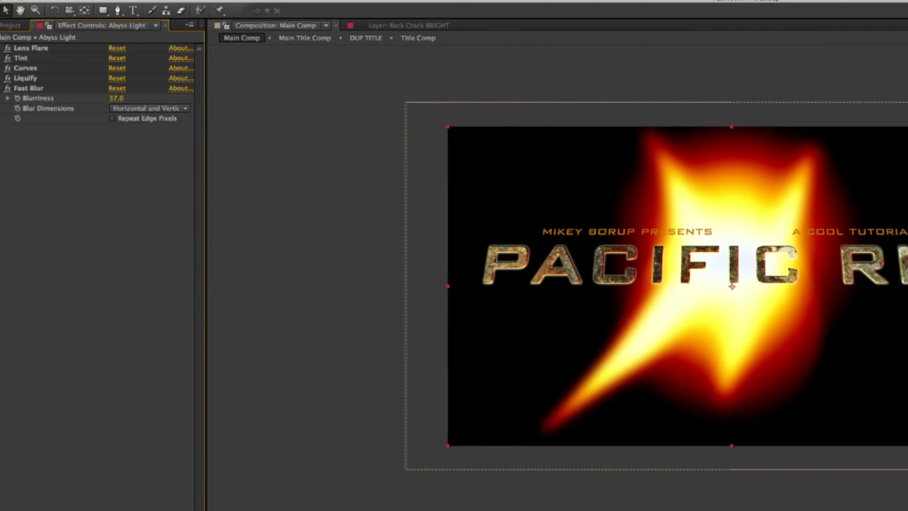
Preview the main comp with the blurred glow behind the title.
left_click(320, 283)
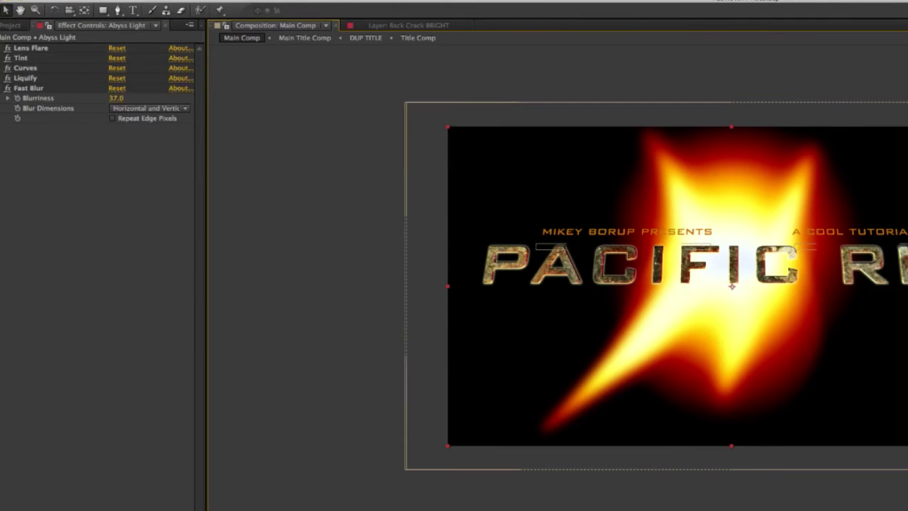
key("space")
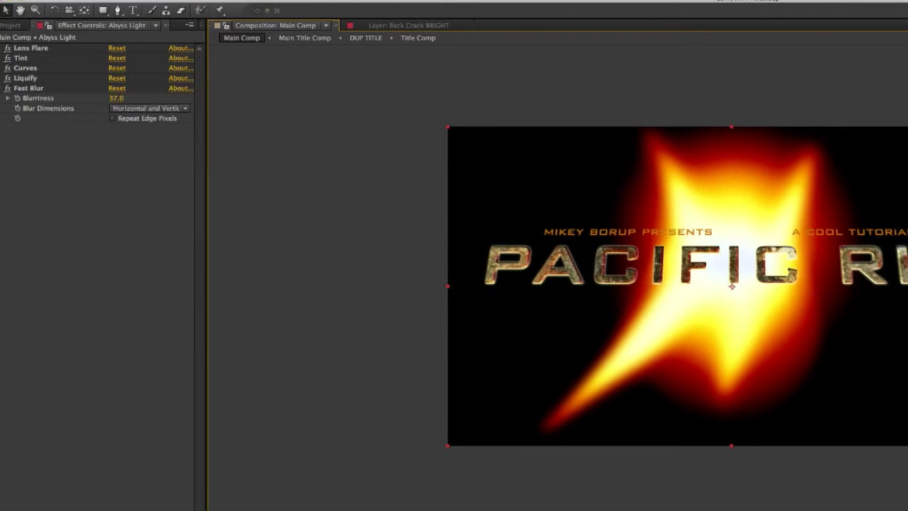
key("space")
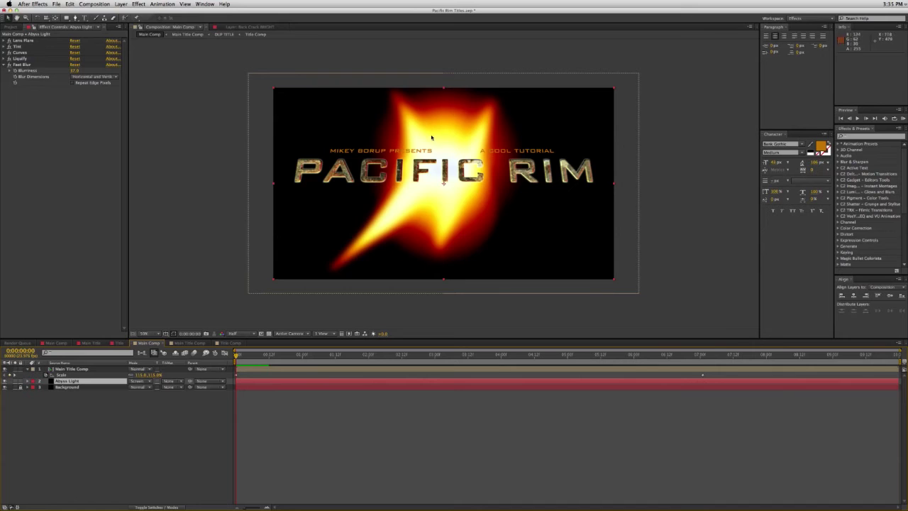
Set keyframes at 0:00:04:00 on the Abyss Light layer for Liquify's Distortion Percentage and Lens Flare's Flare Brightness.
left_click_drag(313, 356, 426, 364)
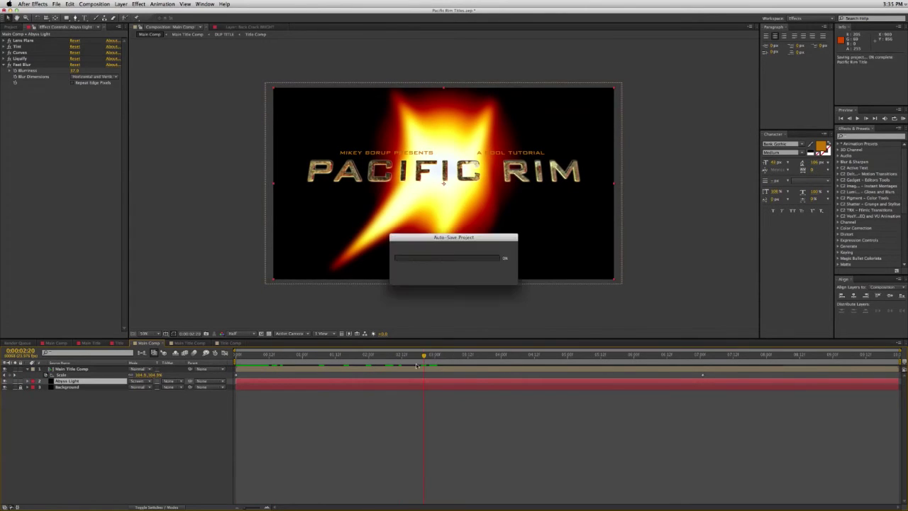
left_click_drag(426, 357, 434, 357)
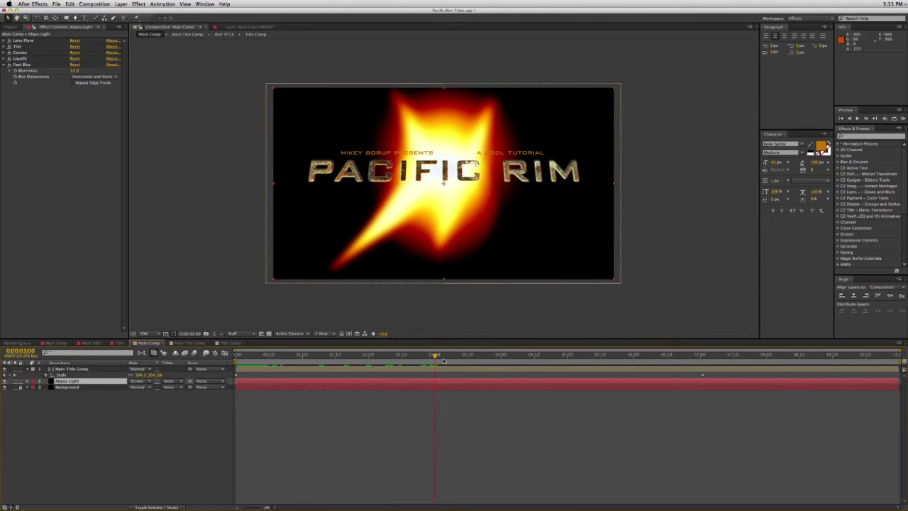
left_click_drag(466, 357, 501, 358)
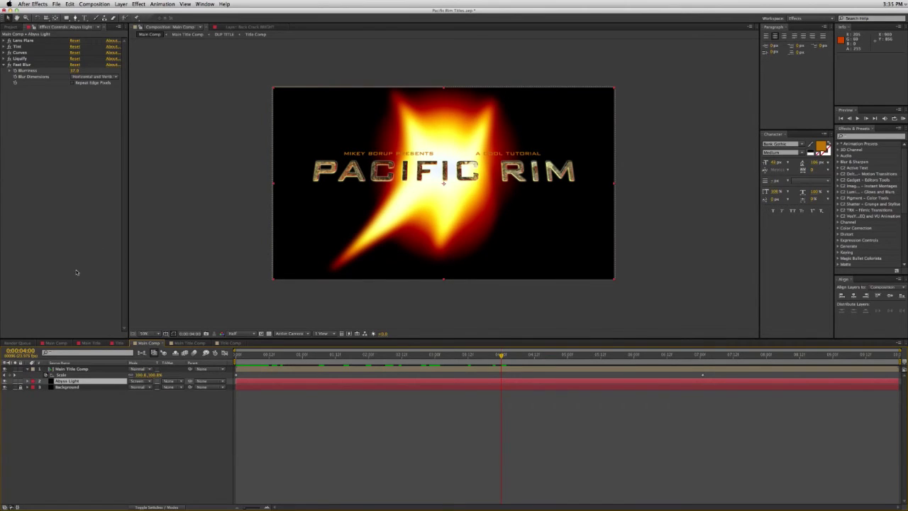
left_click(27, 381)
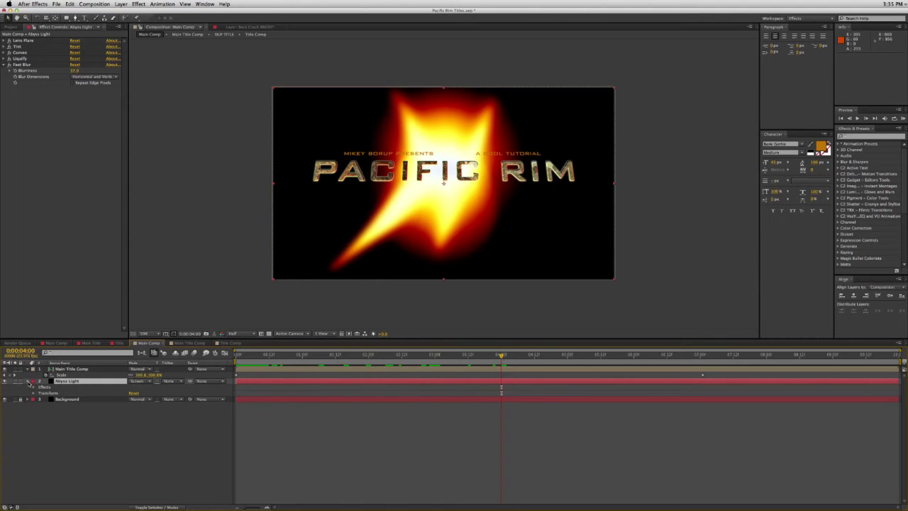
left_click(33, 387)
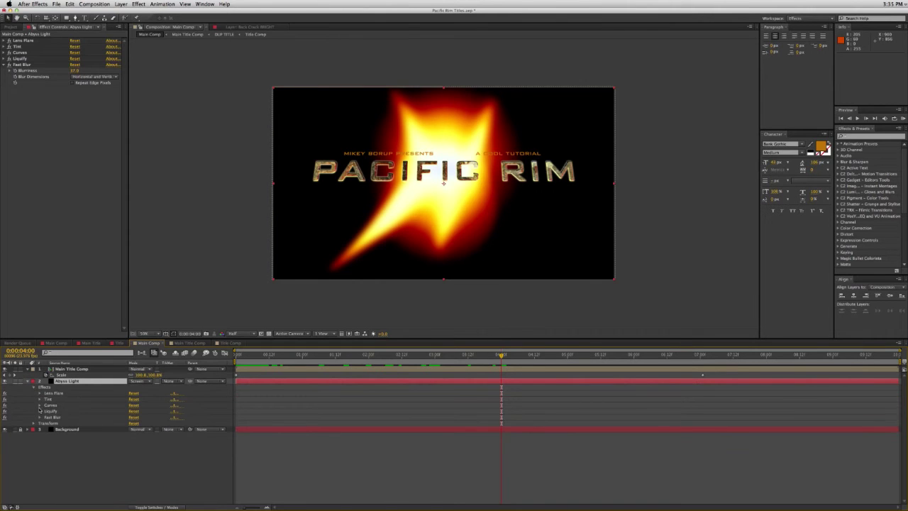
left_click(39, 411)
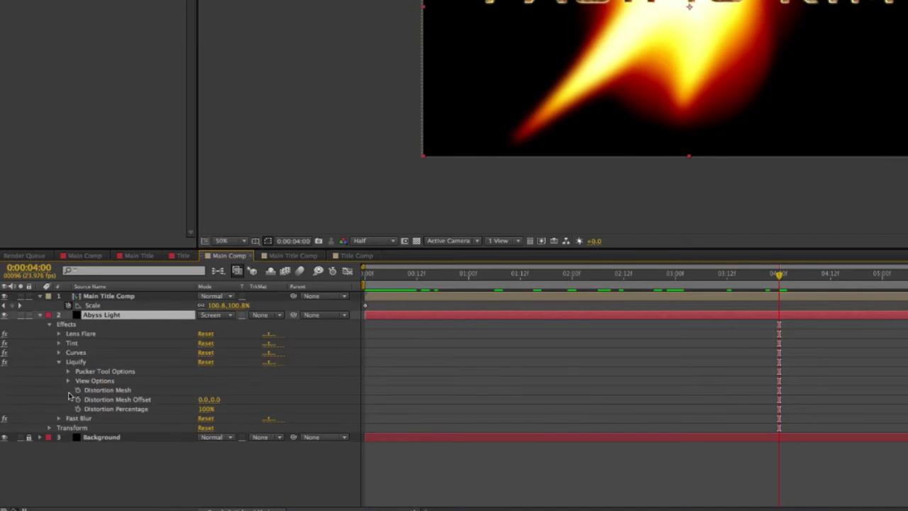
left_click(78, 409)
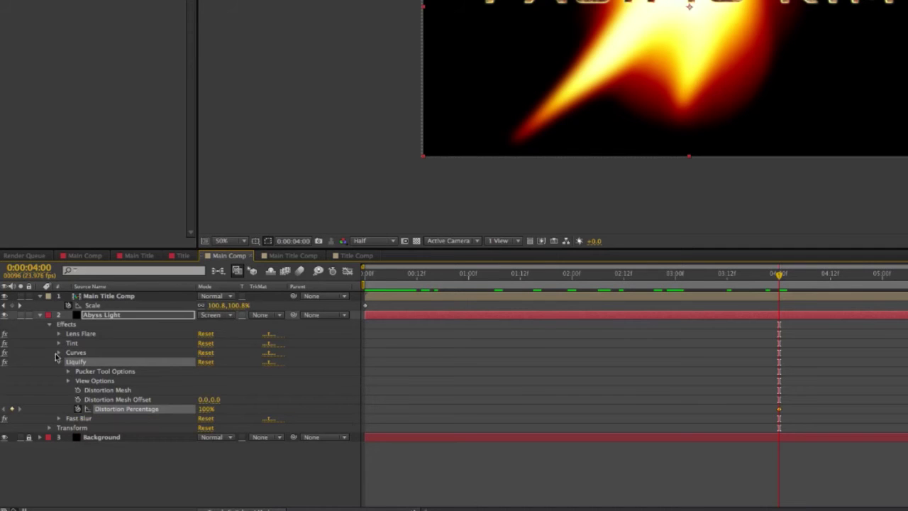
left_click(58, 334)
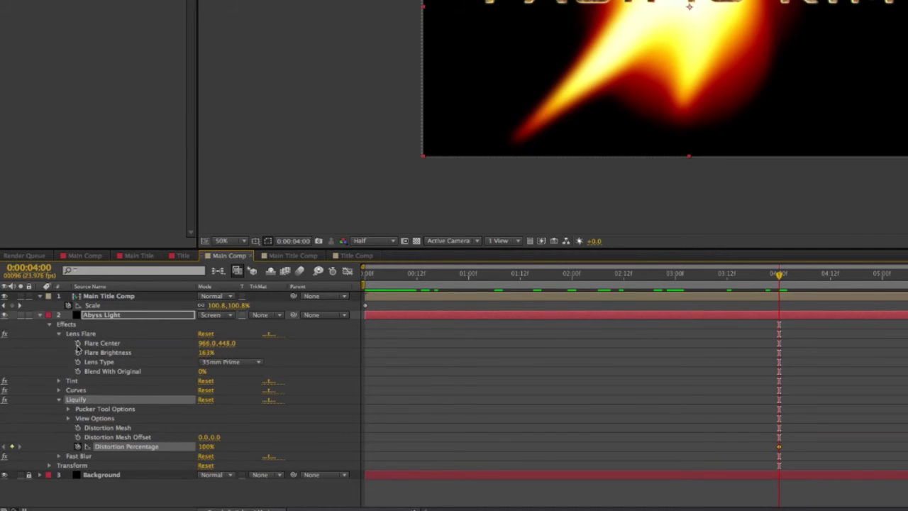
left_click(78, 352)
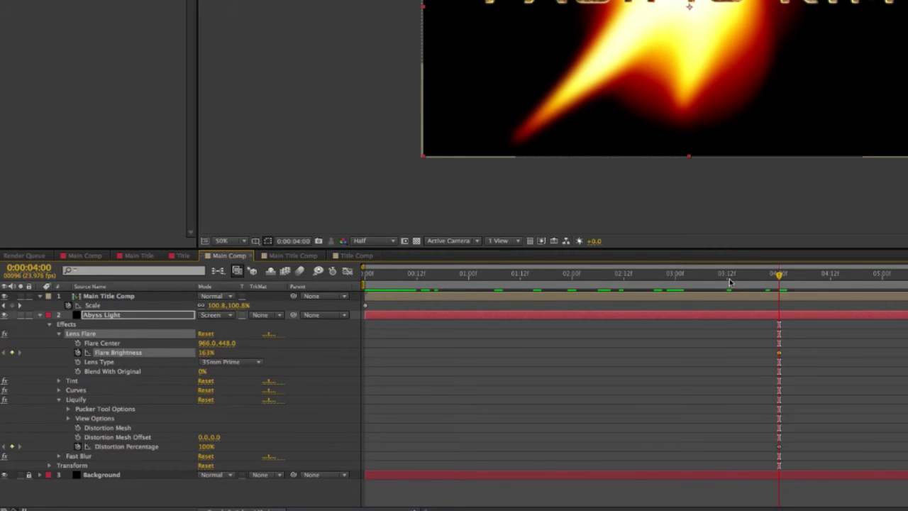
At 0:00:02:23, set the Abyss Light layer's Flare Brightness to 119% and its Distortion Percentage to 0%.
left_click(778, 278)
left_click_drag(737, 284, 676, 285)
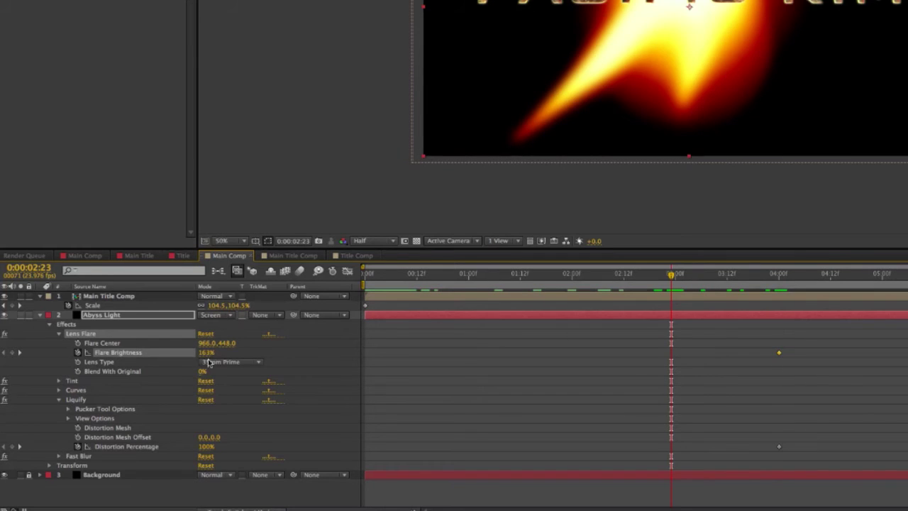
left_click_drag(206, 352, 182, 352)
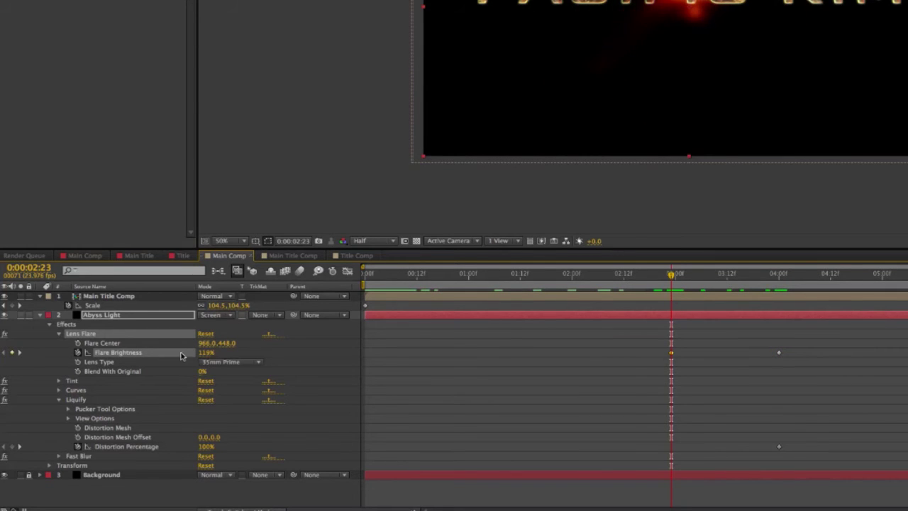
left_click(205, 447)
type("0")
key("Return")
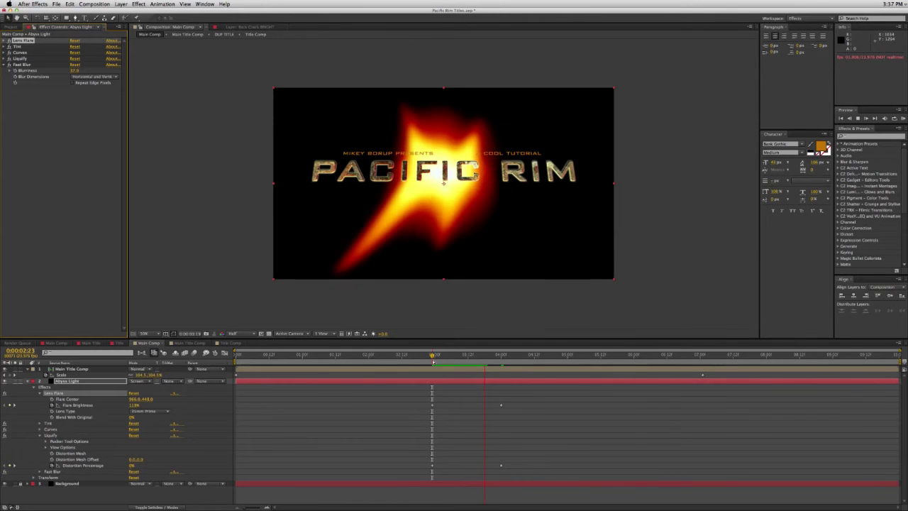
Animate the Abyss Light layer's opacity from 0% at 0:00:02:22 to 100% at 0:00:03:05 and preview the fade-in.
left_click_drag(431, 357, 429, 355)
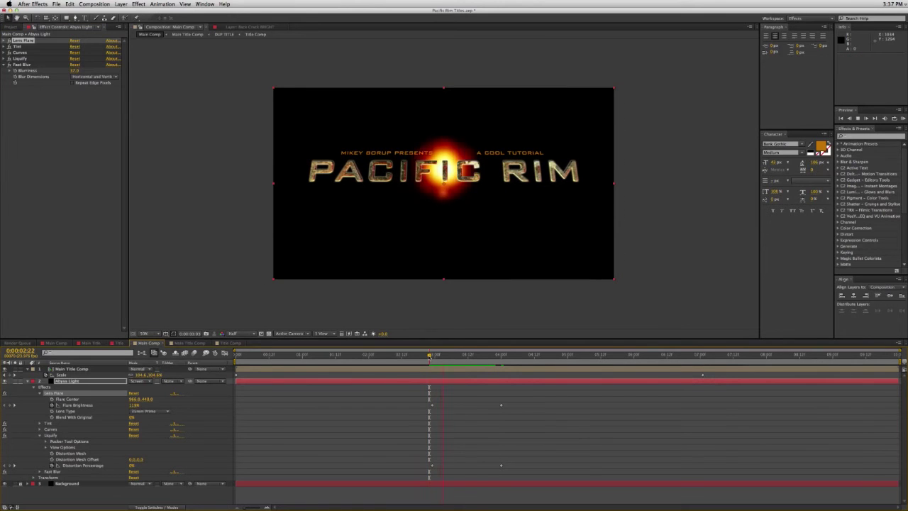
left_click_drag(492, 357, 448, 356)
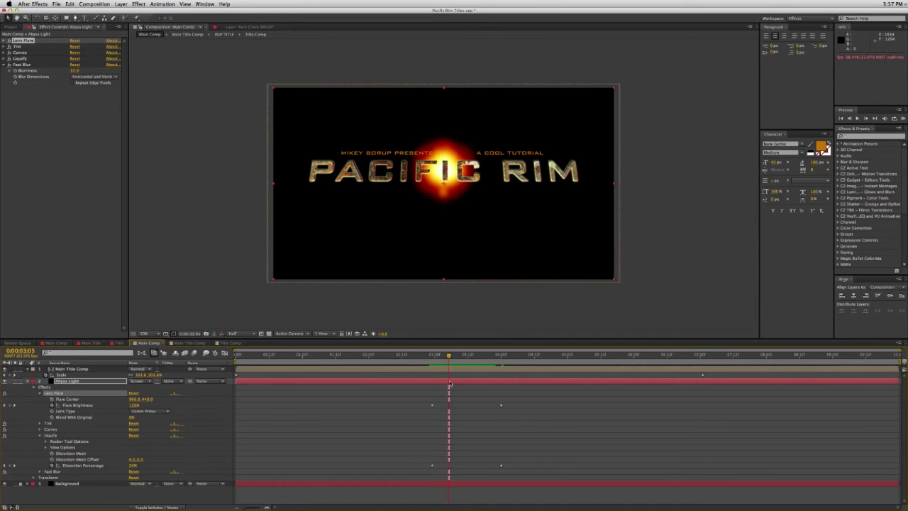
key("t")
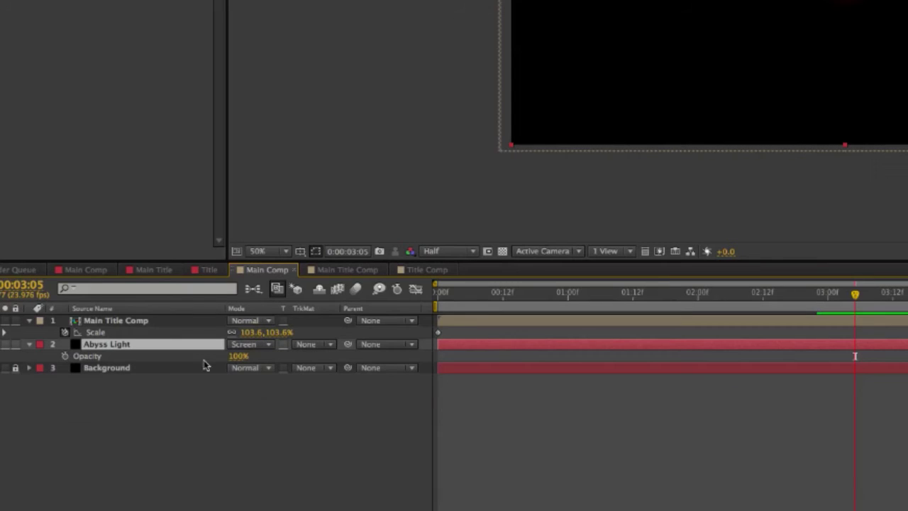
left_click(65, 355)
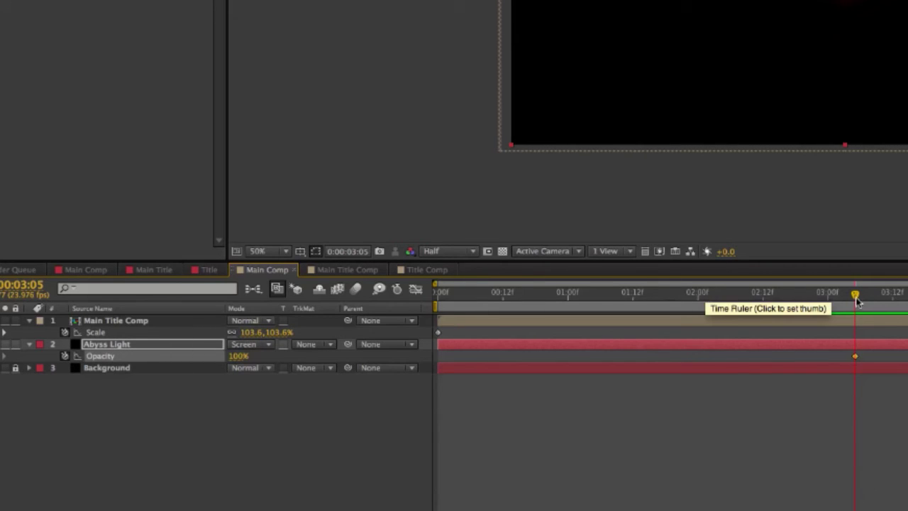
left_click(827, 296)
left_click_drag(824, 299, 815, 300)
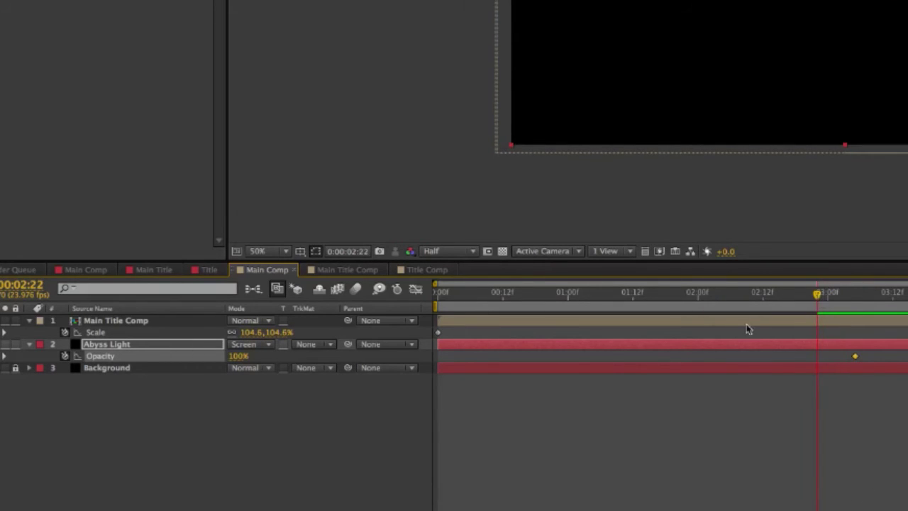
left_click(239, 356)
type("0")
key("Return")
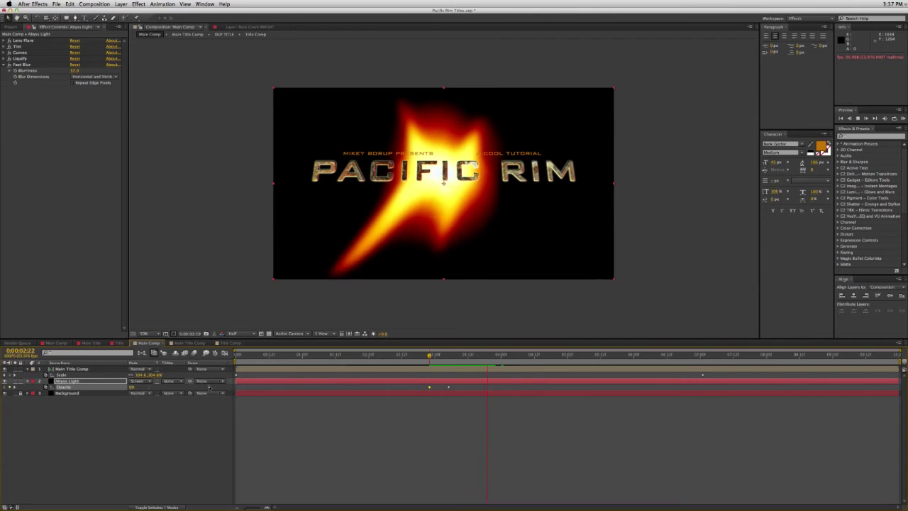
key("space")
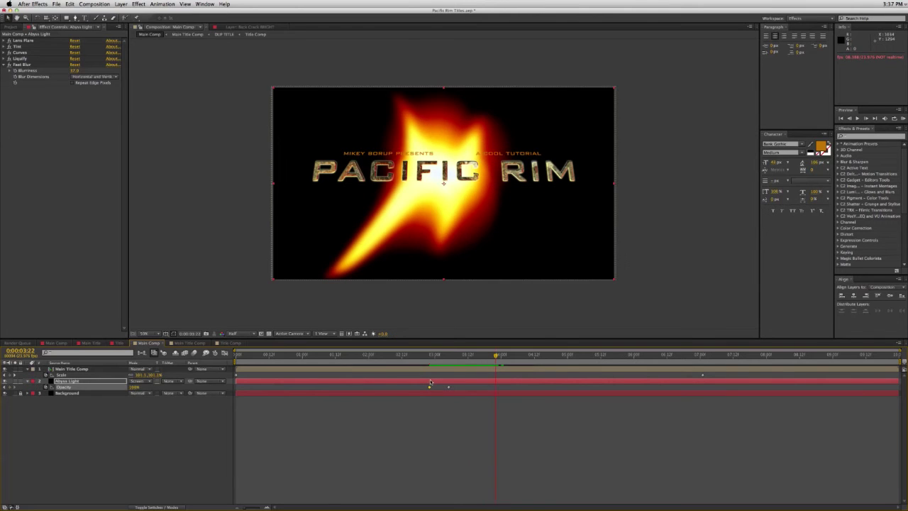
Return to the opacity keyframe at 0:00:03:05 and create a comp-sized black solid above the title layer.
key("j")
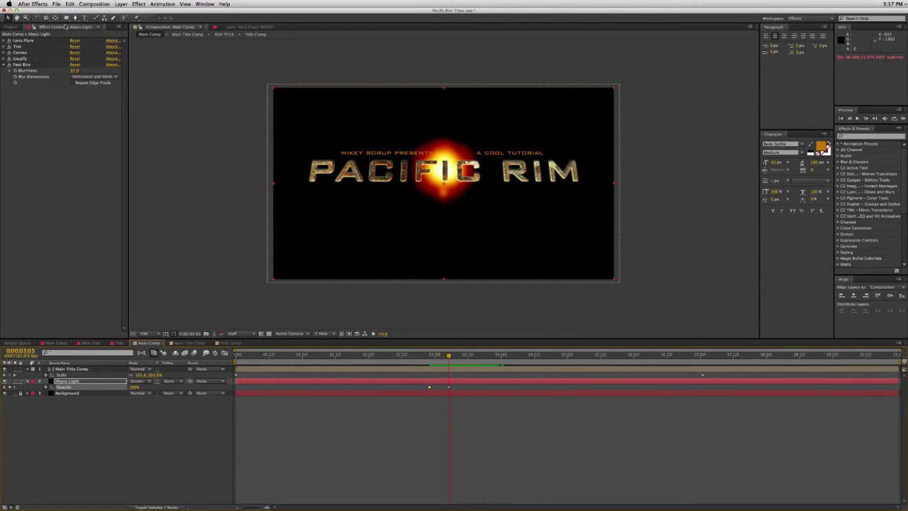
left_click(121, 4)
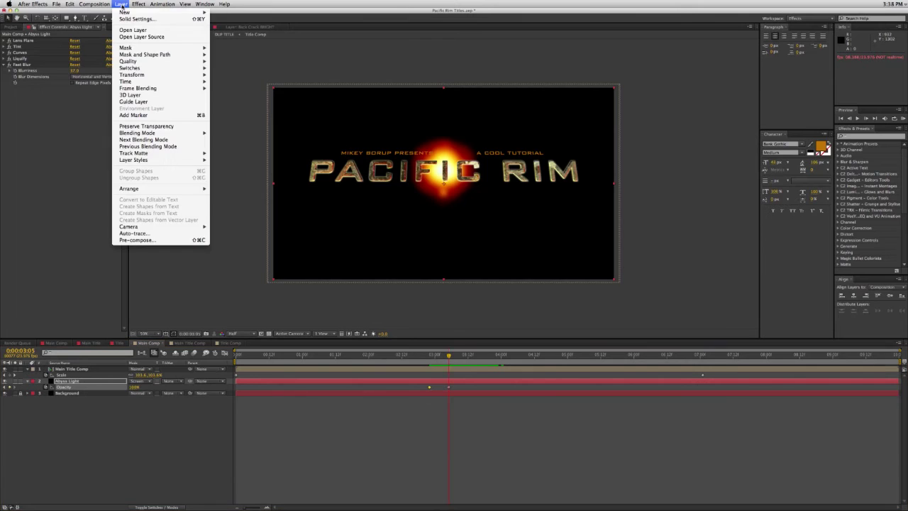
mouse_move(123, 14)
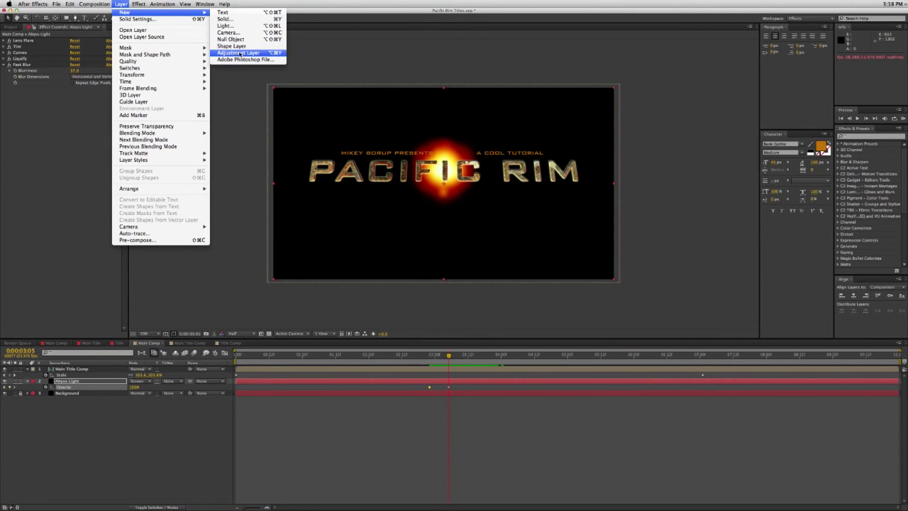
left_click(225, 20)
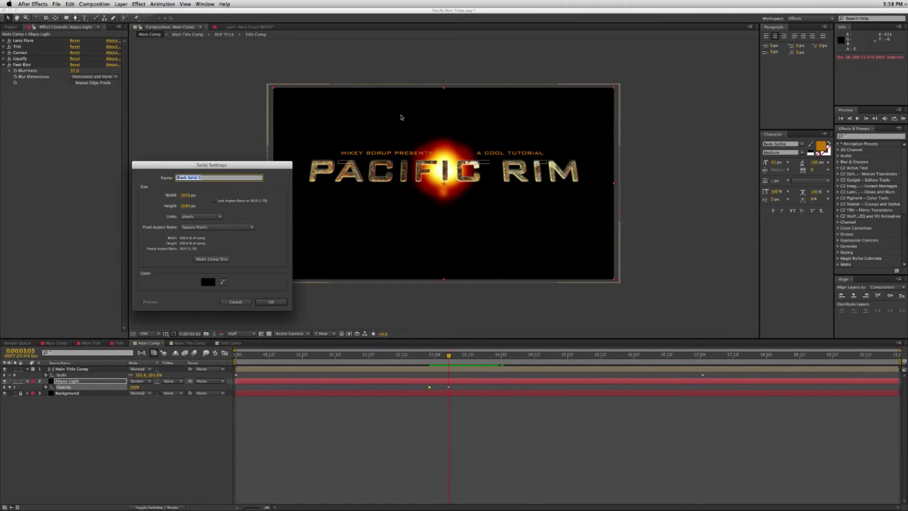
left_click(266, 302)
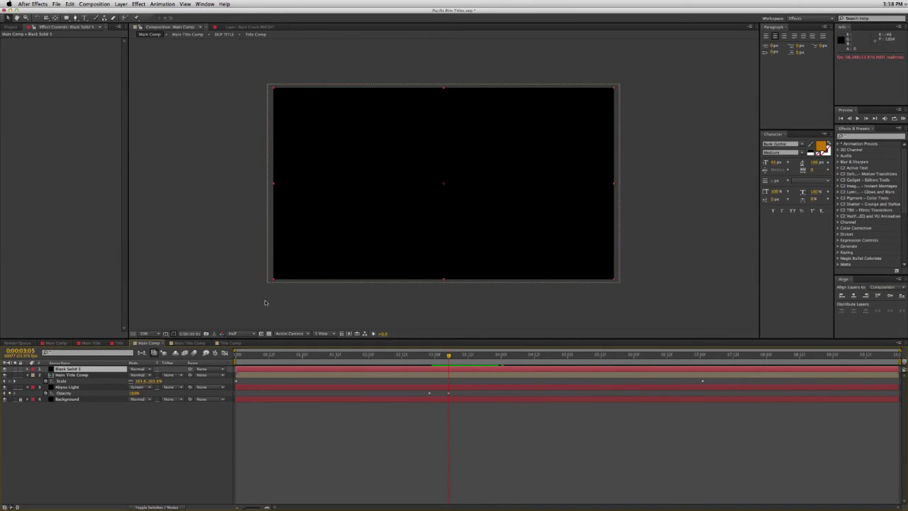
Open the new black solid for painting and brush a jagged white crack line from its lower-left area up to the centre.
left_click(97, 19)
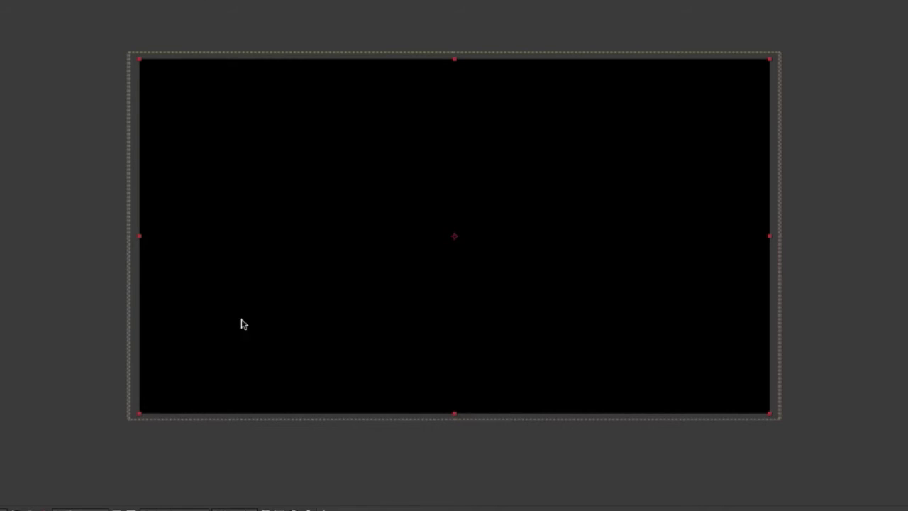
double_click(343, 286)
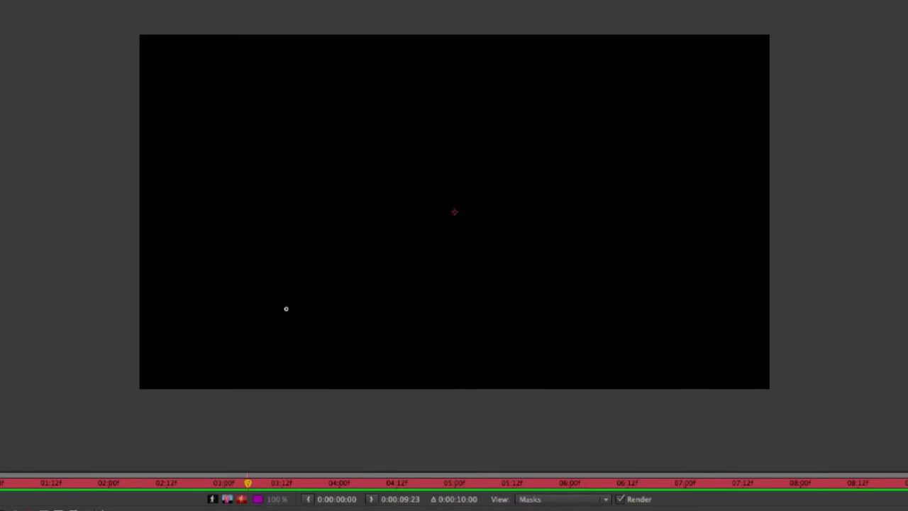
mouse_move(283, 308)
left_mouse_down()
mouse_move(406, 232)
mouse_move(444, 200)
left_mouse_up()
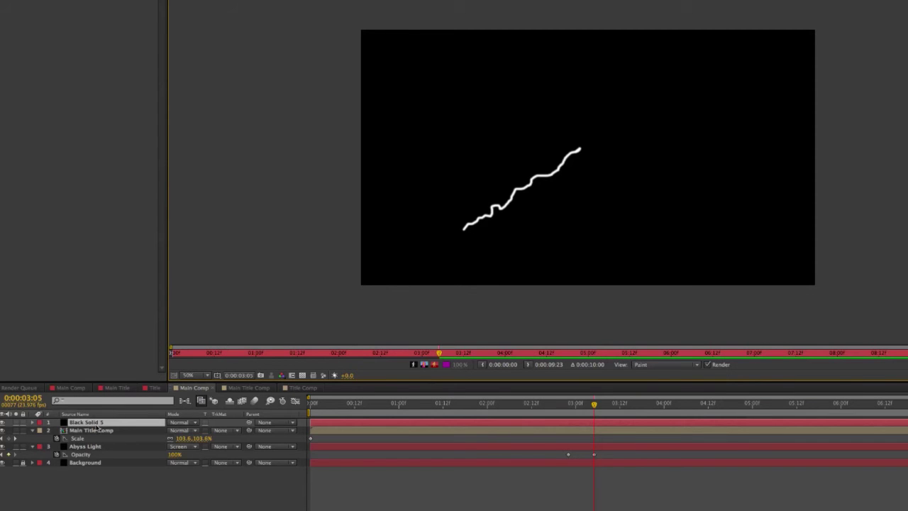
Reveal the black solid's Paint properties and shift the Brush 1 stroke's duration to begin at the start of the composition.
left_click(31, 424)
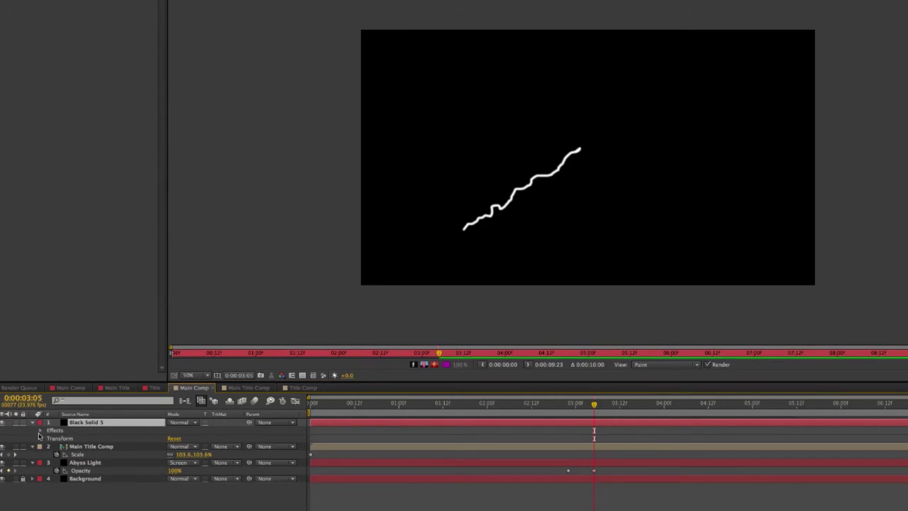
left_click(41, 431)
left_click(49, 438)
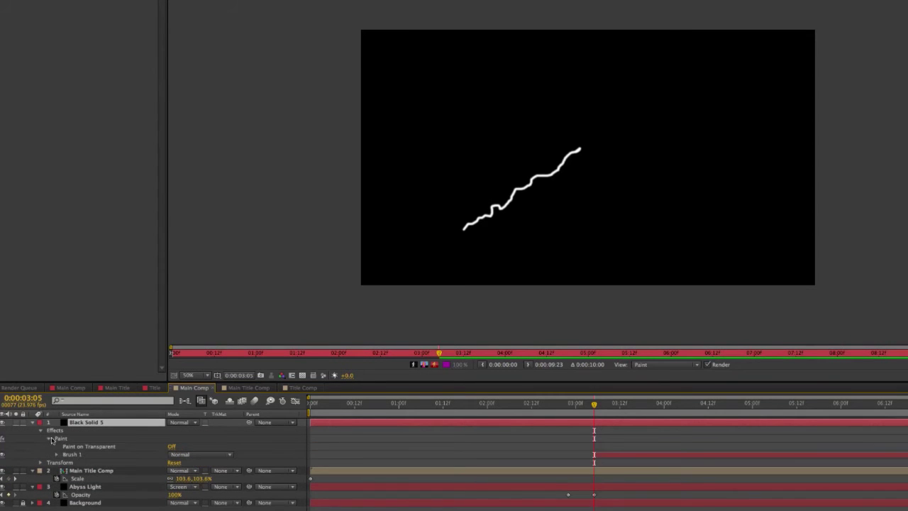
left_click_drag(605, 454, 325, 454)
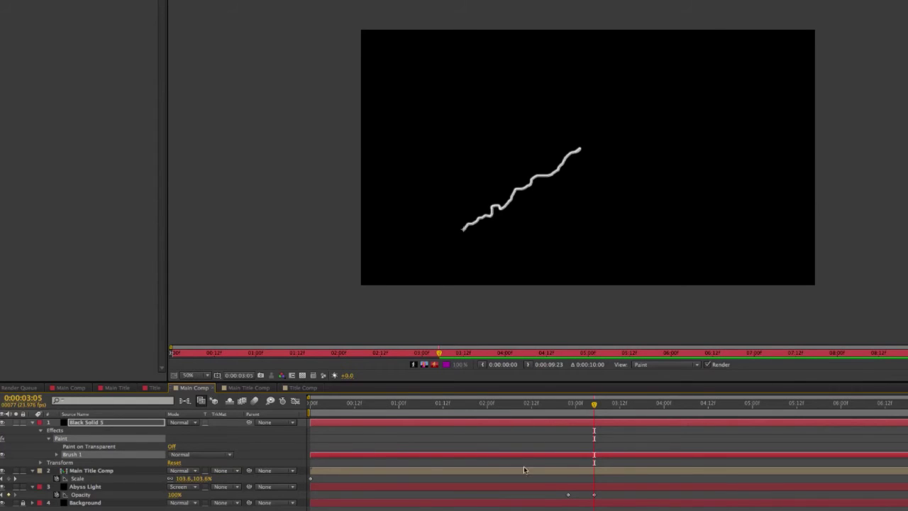
Animate the Brush 1 stroke's End from 0% at 0:00:01:19 to 100% at 0:00:03:05 and preview the crack drawing on.
left_click(57, 453)
left_click(64, 470)
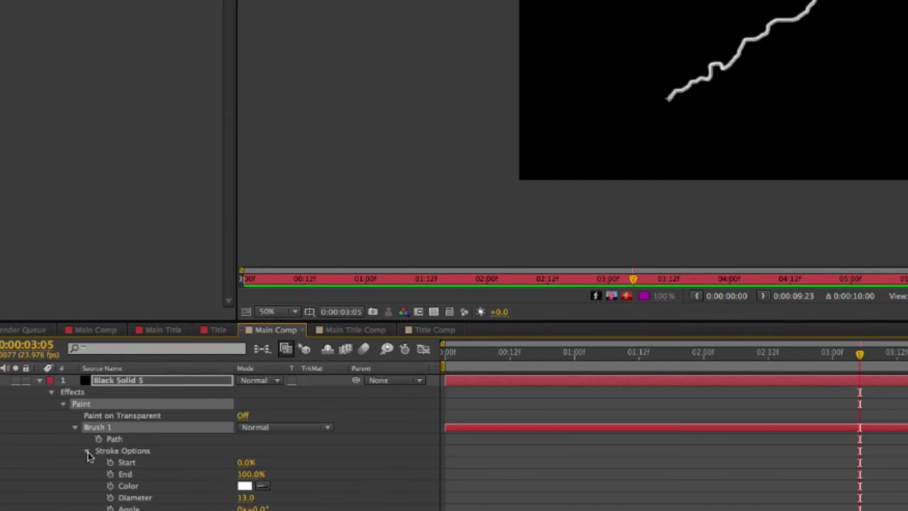
left_click(109, 473)
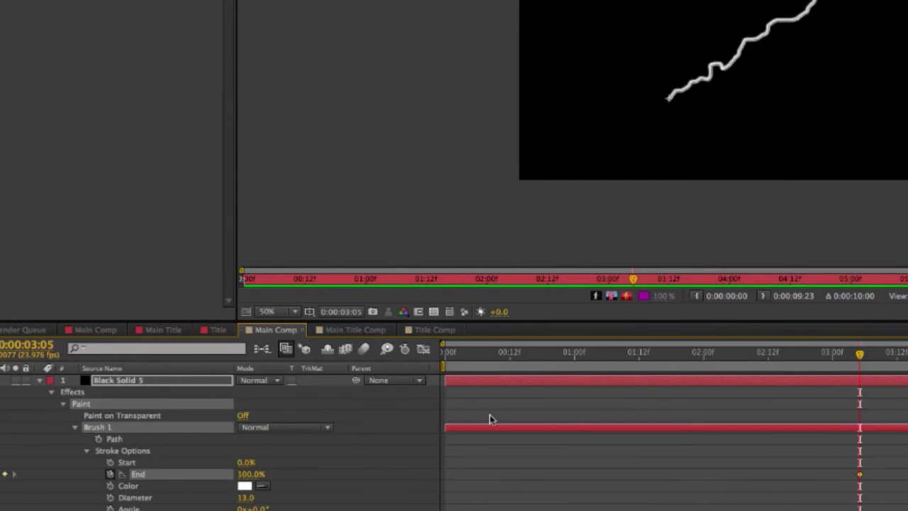
left_click_drag(859, 353, 676, 367)
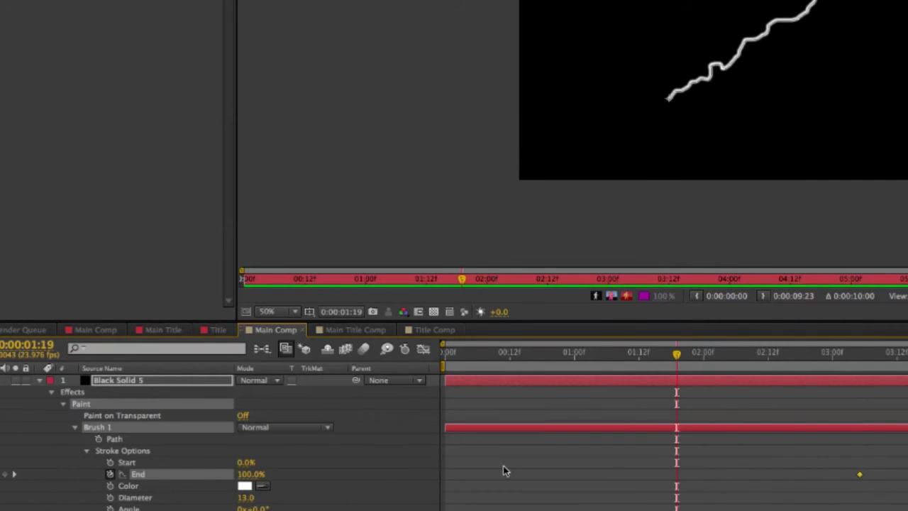
left_click(251, 474)
type("0")
key("Return")
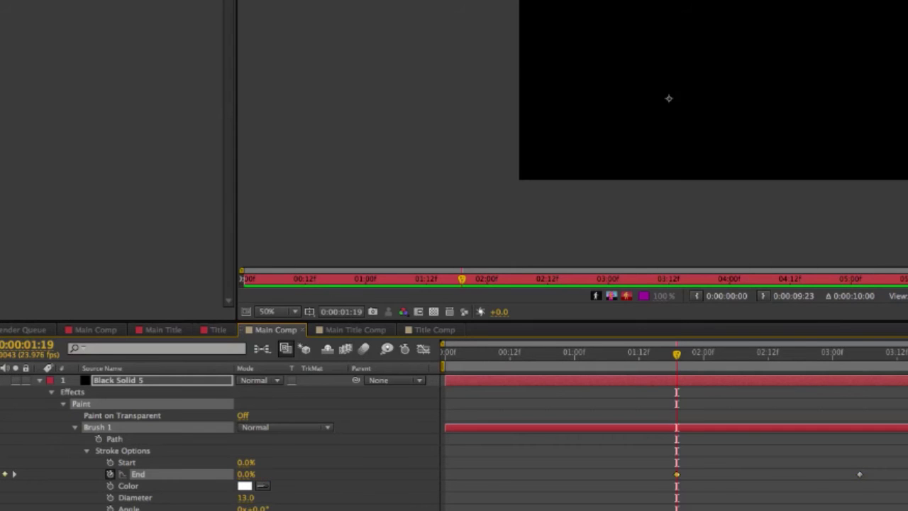
left_click(636, 509)
key("space")
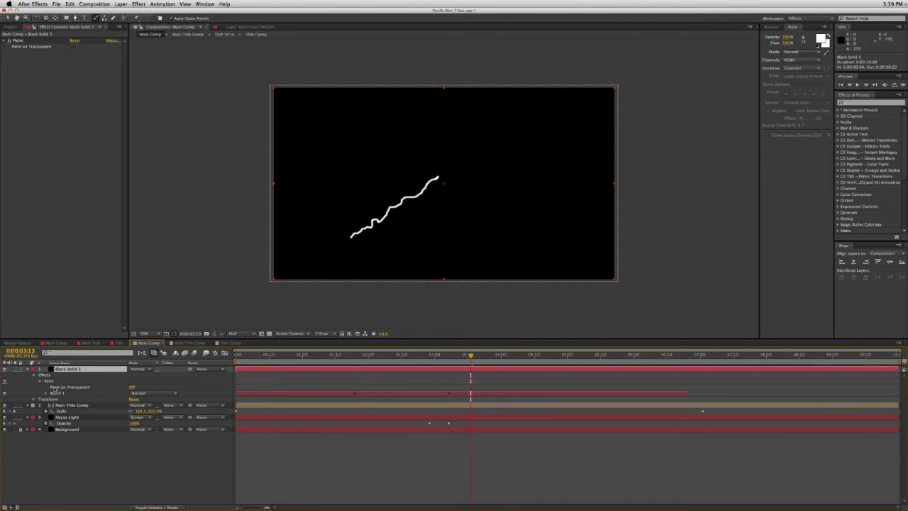
Enable Paint on Transparent for the black solid and preview the crack over the title from 0:00:01:18.
left_click(132, 388)
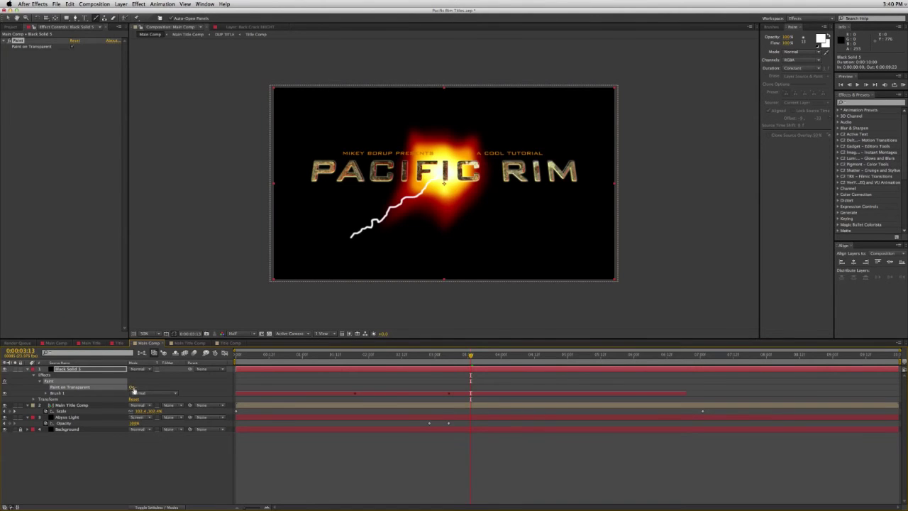
left_click_drag(435, 362, 352, 362)
key("space")
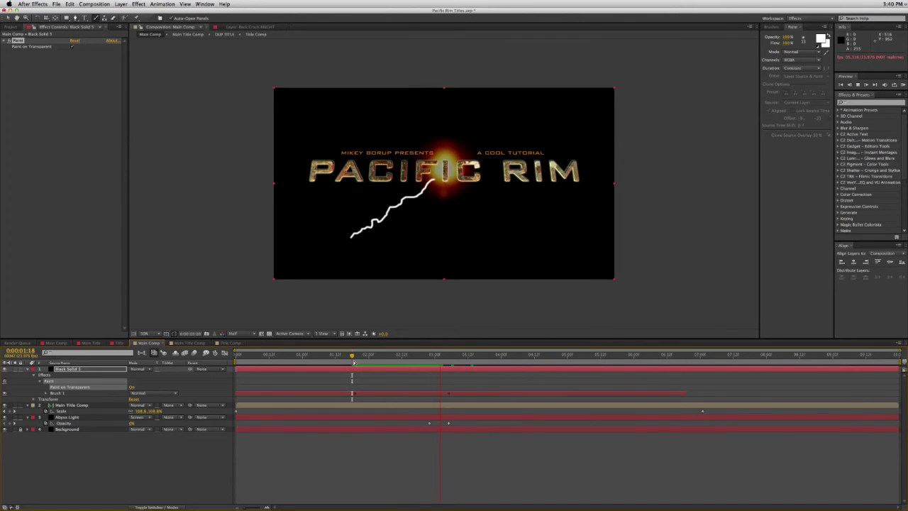
key("space")
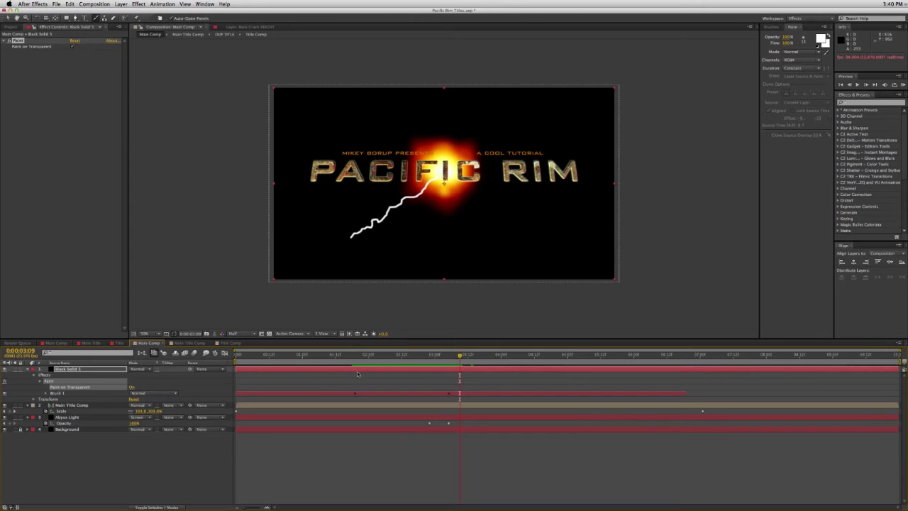
Rename the painted black solid layer to Crack and place it directly below the Main Title Comp layer.
left_click(359, 371)
key("Return")
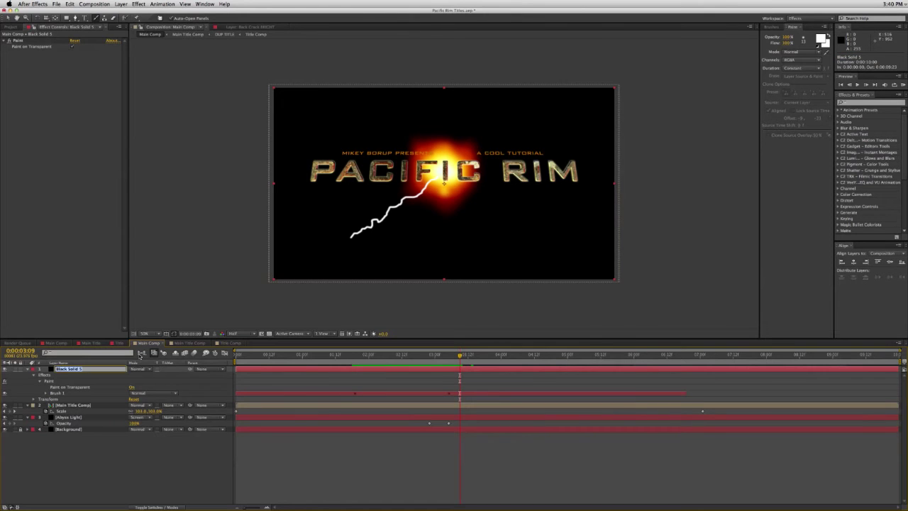
type("Crack")
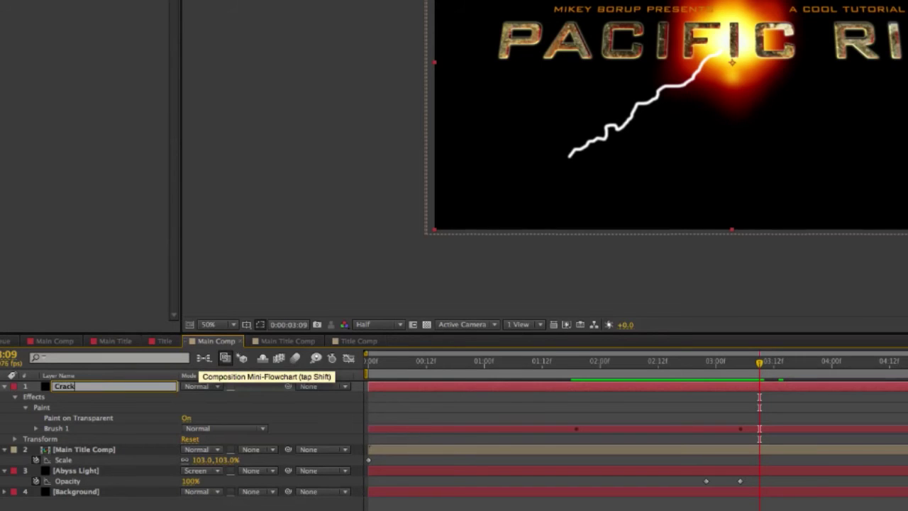
key("Return")
key("super+shift+a")
left_click_drag(104, 389, 108, 461)
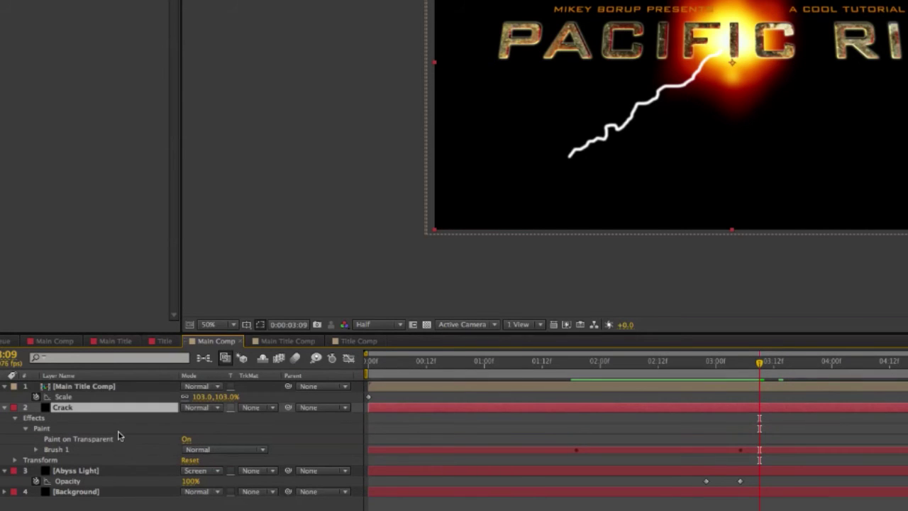
left_click(95, 388)
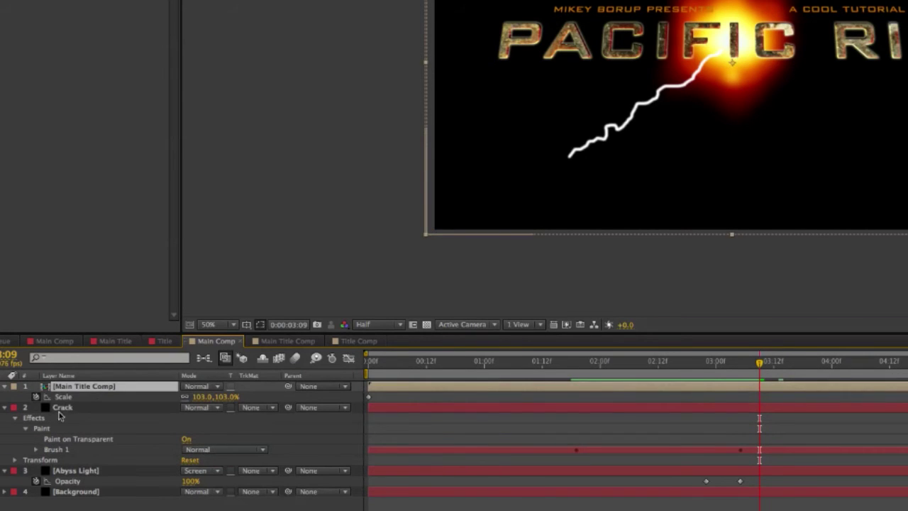
Duplicate the Crack layer, naming the upper copy Crack and the lower one Crack Light.
left_click(5, 408)
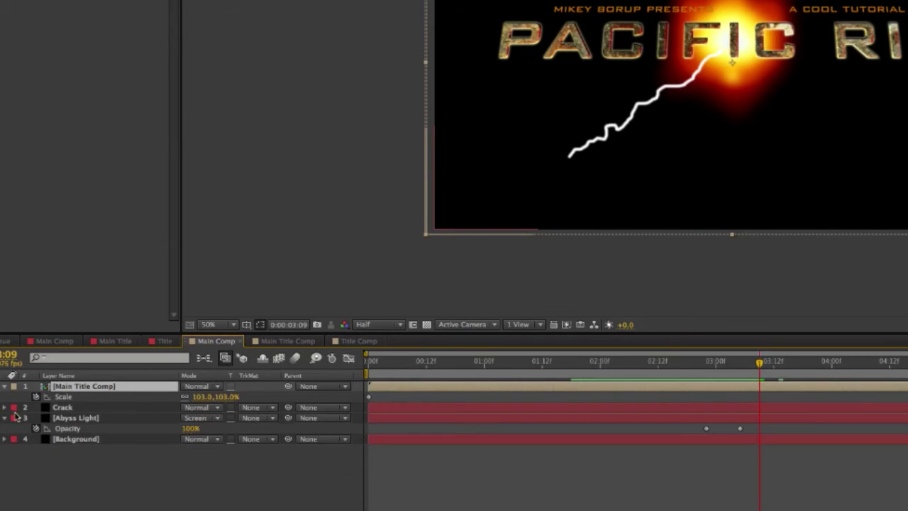
left_click(87, 410)
key("ctrl+d")
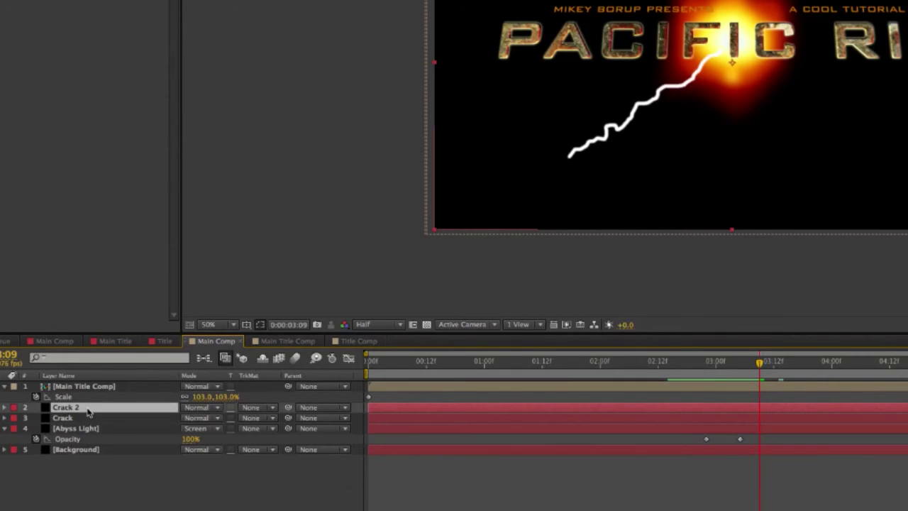
type("C")
key("Return")
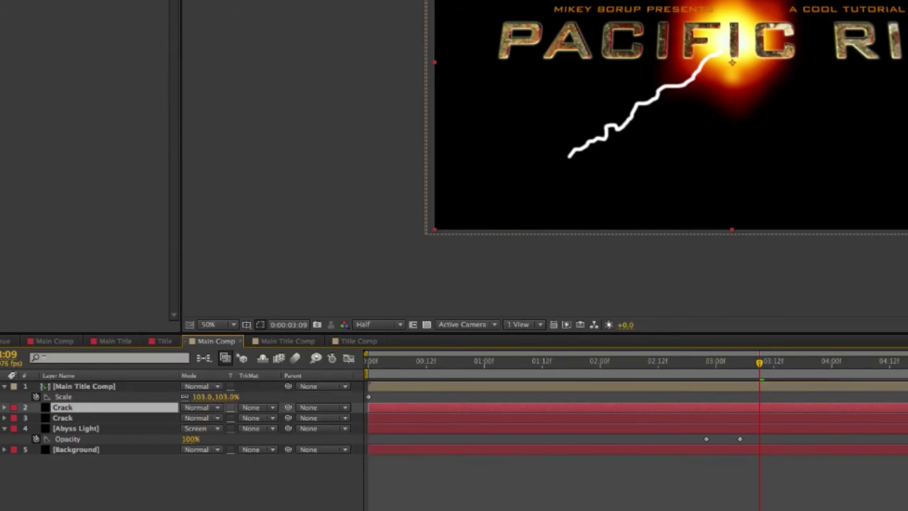
left_click(76, 420)
key("Return")
type("Crack Light")
key("Return")
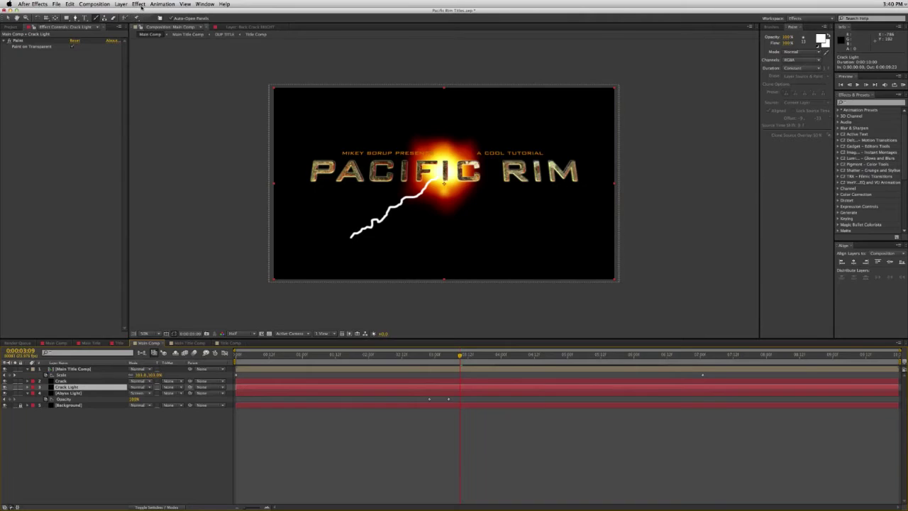
Apply CC Light Burst 2.5 to the Crack Light layer and keyframe its Center below the title at 0:00:01:17.
left_click(138, 4)
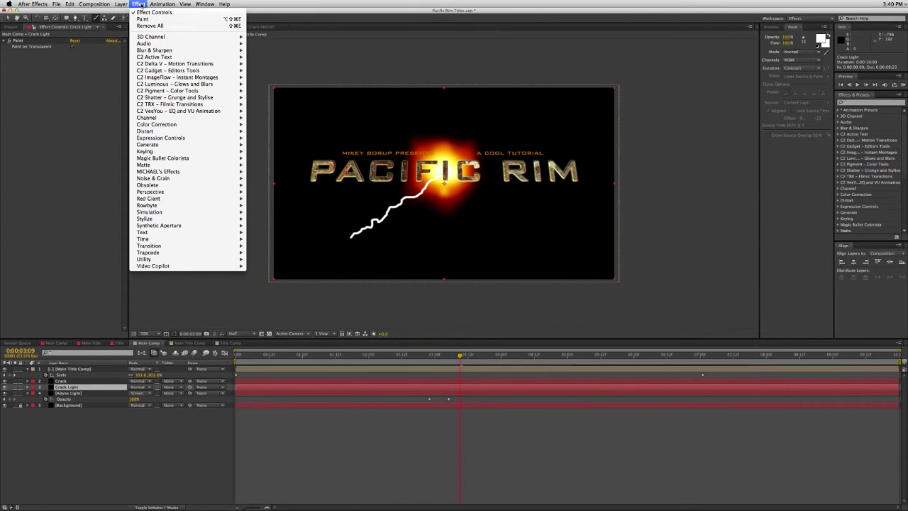
mouse_move(161, 146)
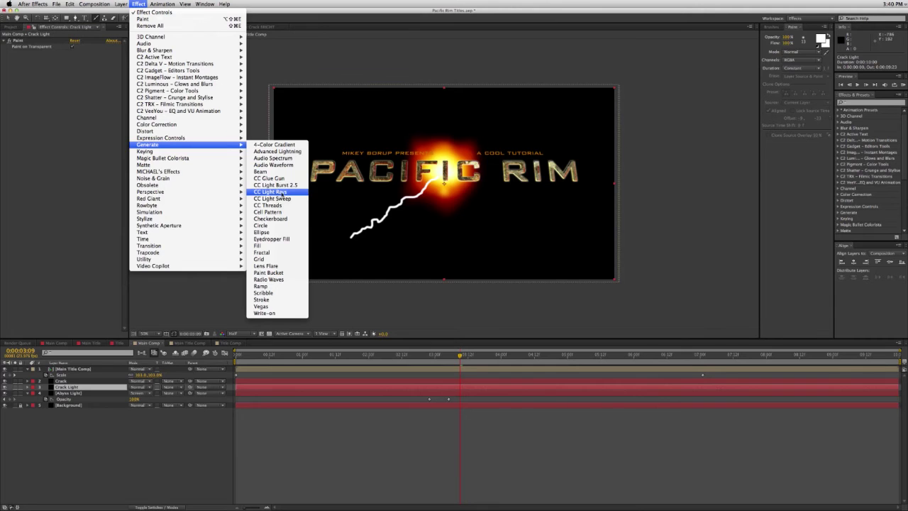
left_click(288, 187)
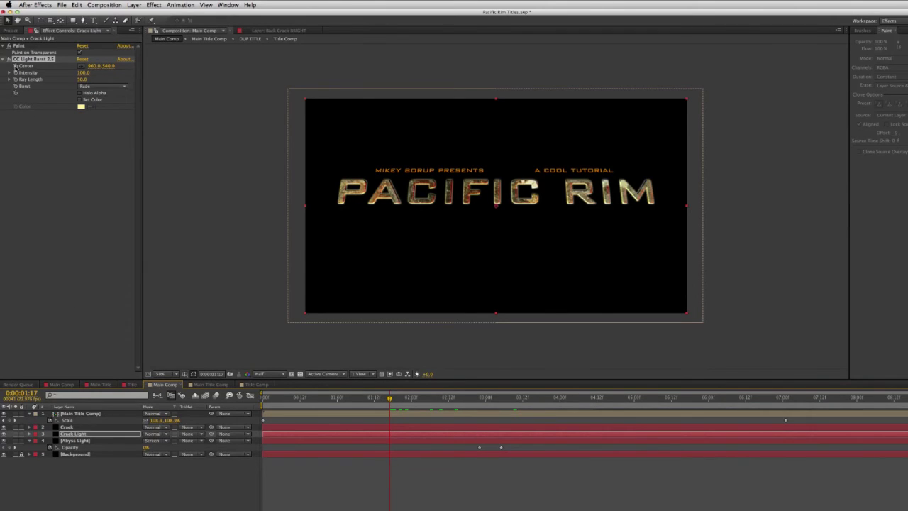
left_click(16, 66)
left_click(80, 68)
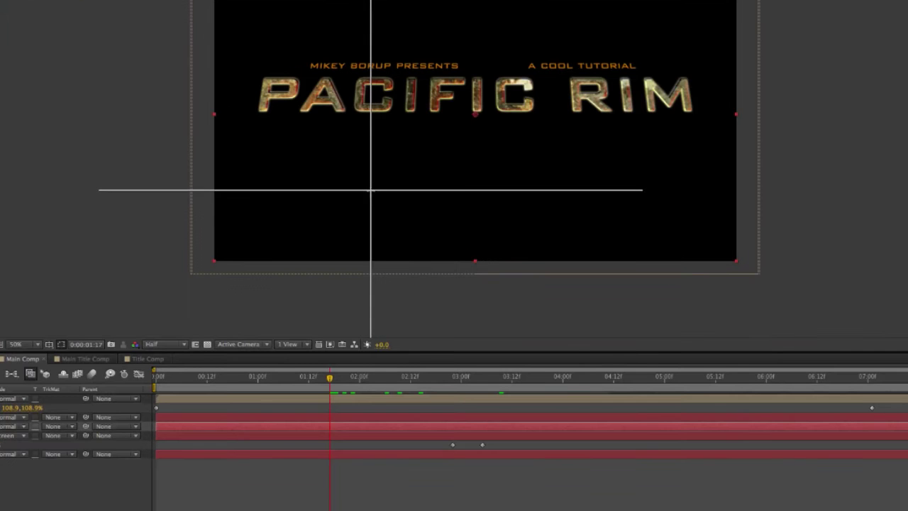
left_click(370, 190)
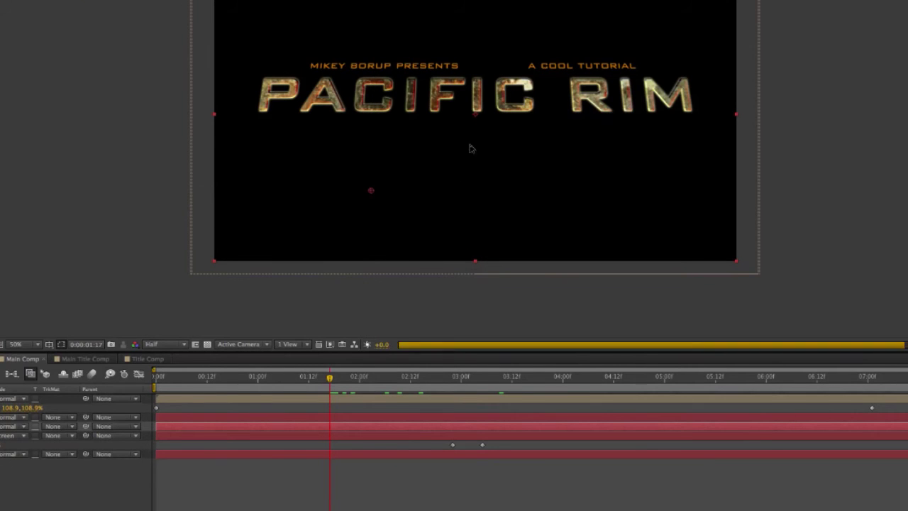
Reposition the light burst's Center at the crack's lower-left end and make that the keyframe at 0:00:01:17.
left_click_drag(330, 379, 370, 379)
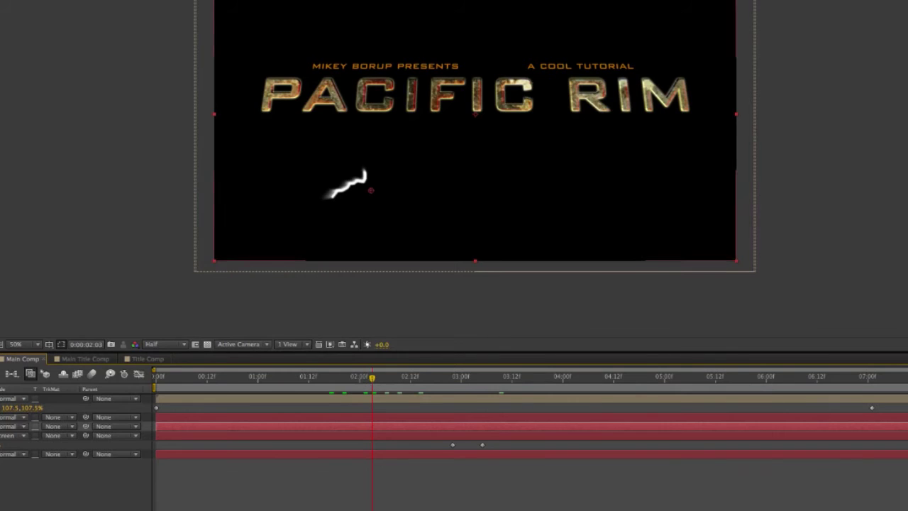
key("e")
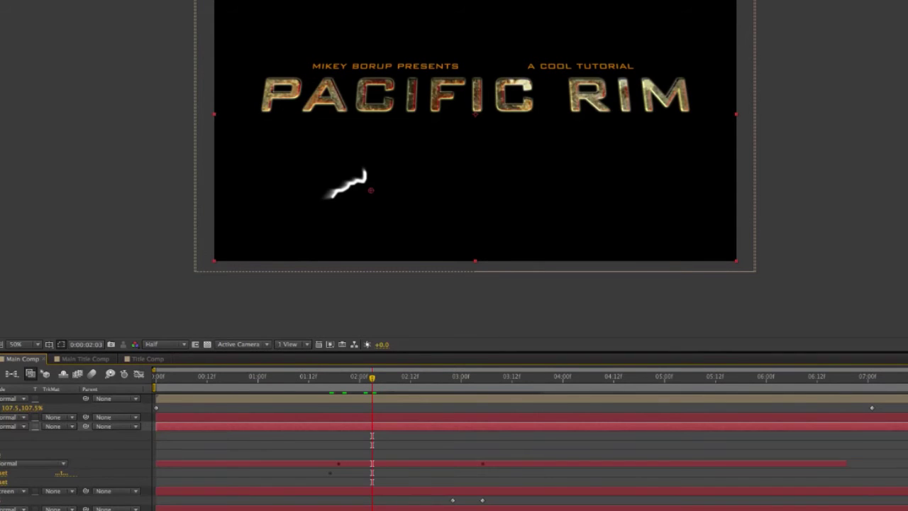
key("u")
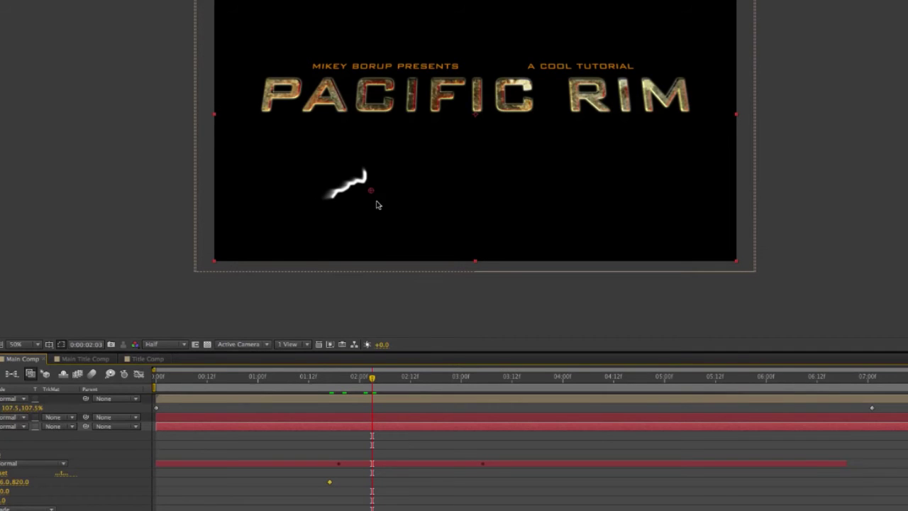
left_click_drag(373, 195, 337, 203)
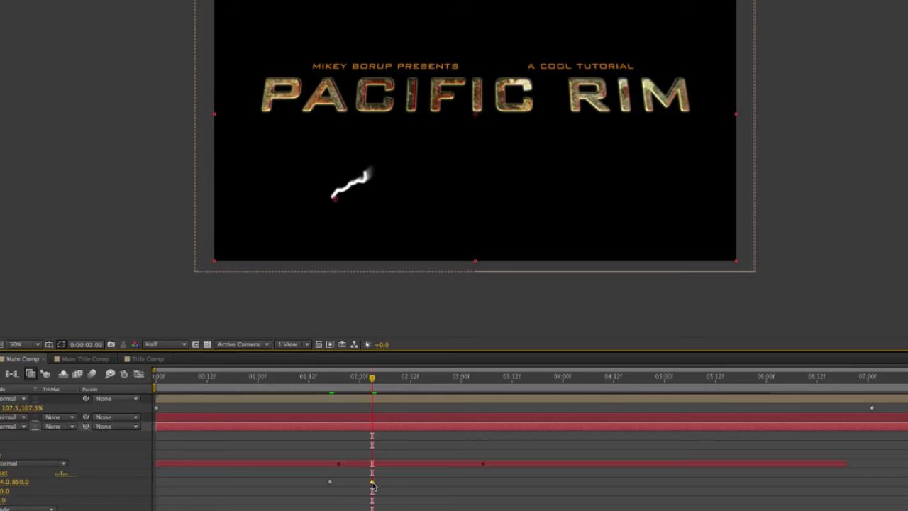
left_click_drag(373, 484, 329, 482)
At 0:00:03:02, keyframe the light burst's Center in the lower-right area of the frame and preview the sweeping rays.
left_click_drag(373, 380, 468, 378)
left_click_drag(334, 197, 537, 222)
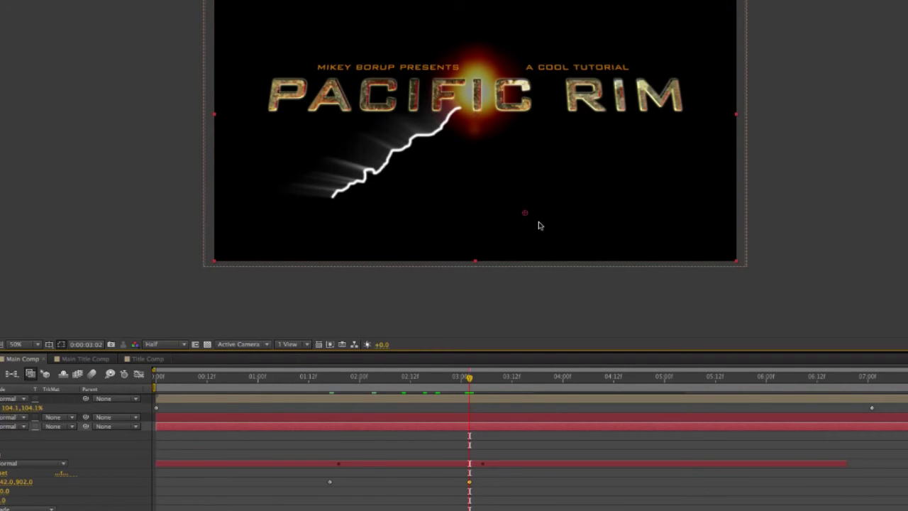
key("super+z")
left_click_drag(557, 223, 557, 220)
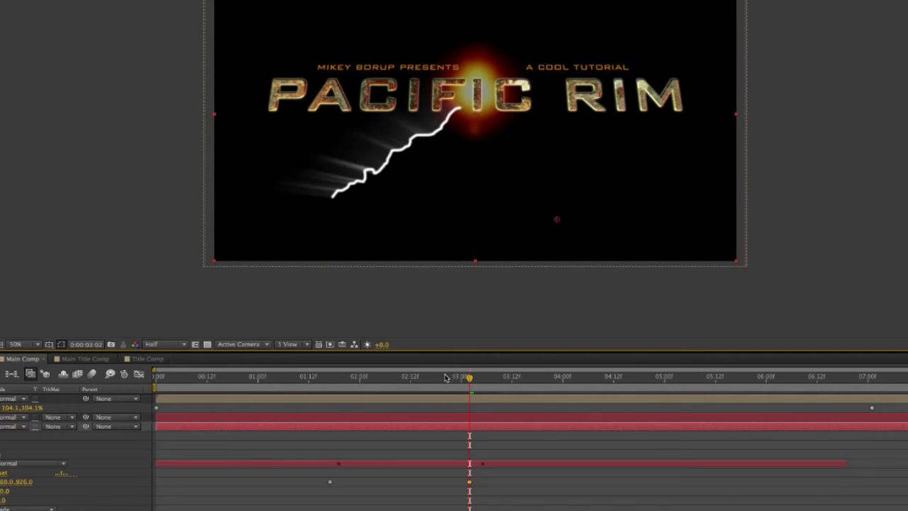
left_click_drag(354, 383, 308, 380)
key("space")
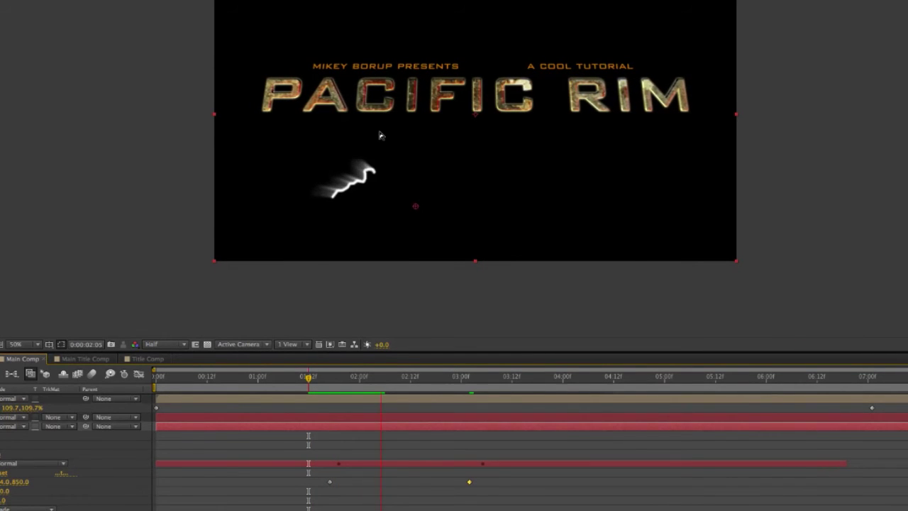
key("space")
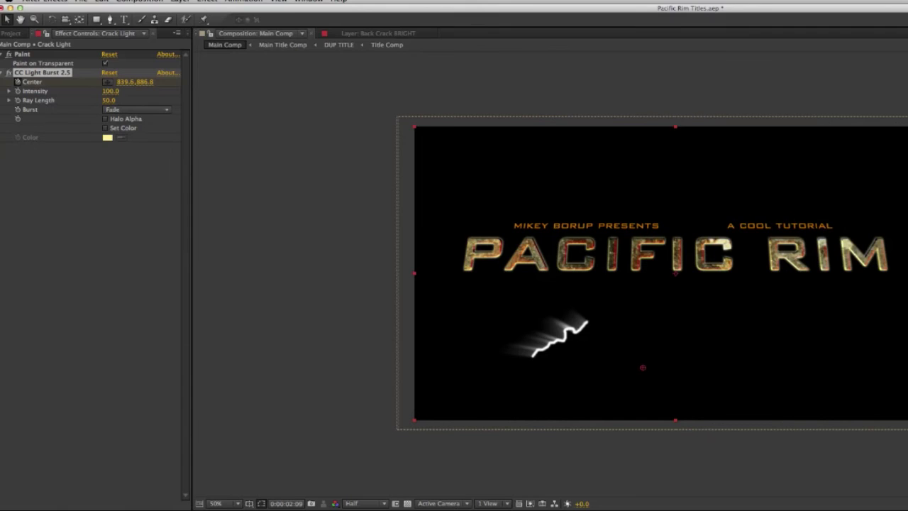
Enable Set Color on the Crack Light layer's light burst and set its color to dark orange D38909.
left_click(105, 128)
left_click(107, 136)
left_click(435, 438)
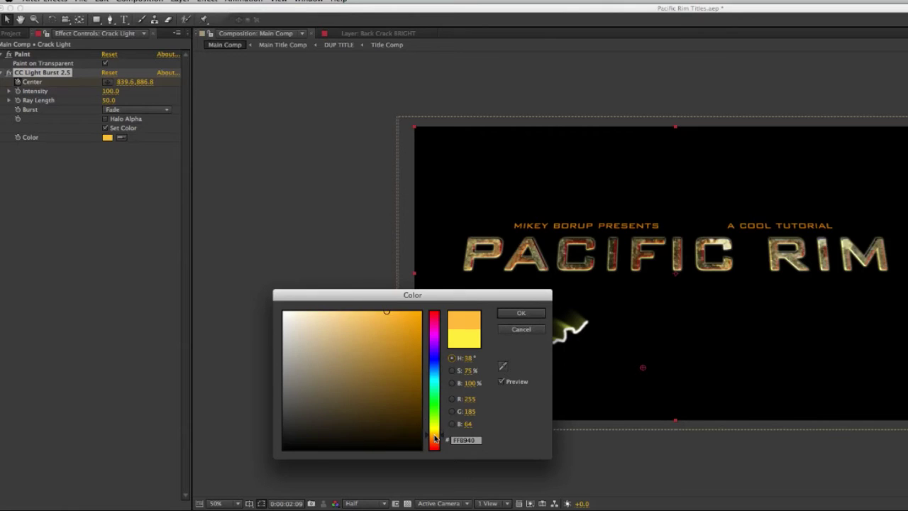
left_click(415, 335)
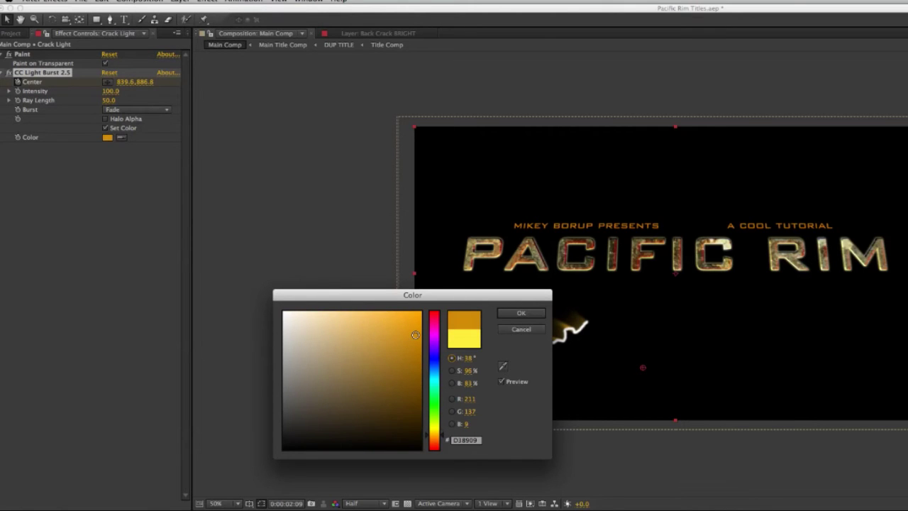
left_click(529, 312)
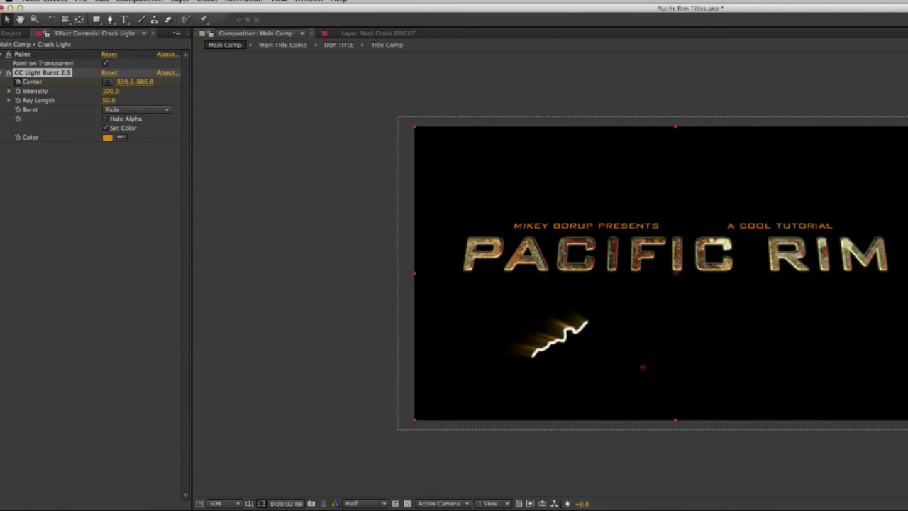
Change the brush stroke color of the Crack layer's Brush 1 from white to a pale yellow.
left_click(121, 372)
left_click(13, 384)
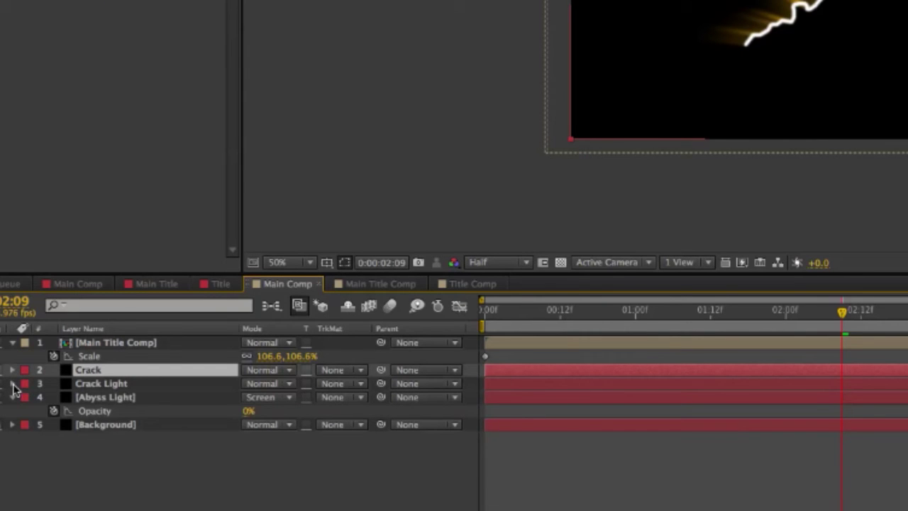
left_click(12, 369)
left_click(27, 383)
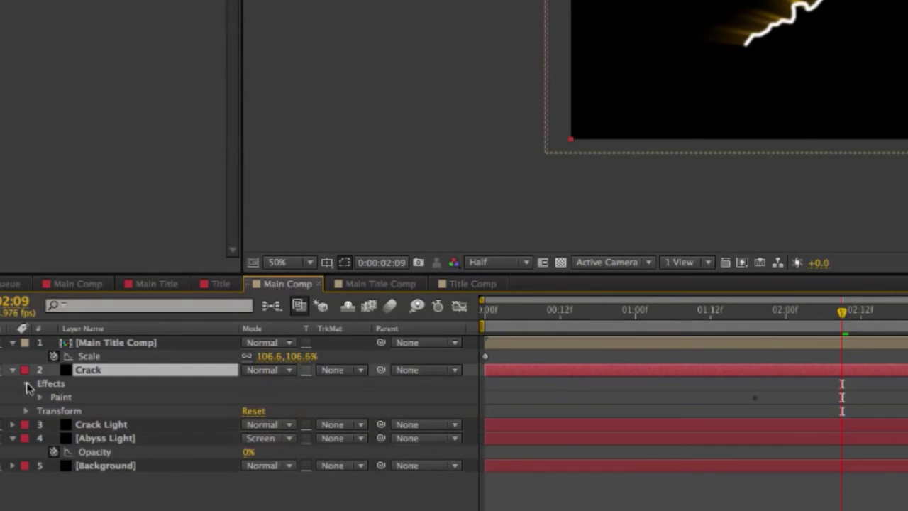
left_click(39, 397)
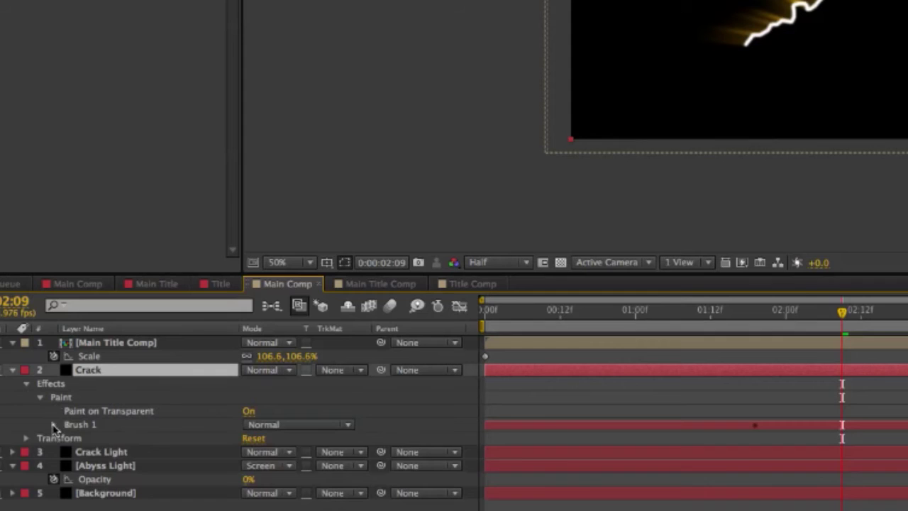
left_click(54, 424)
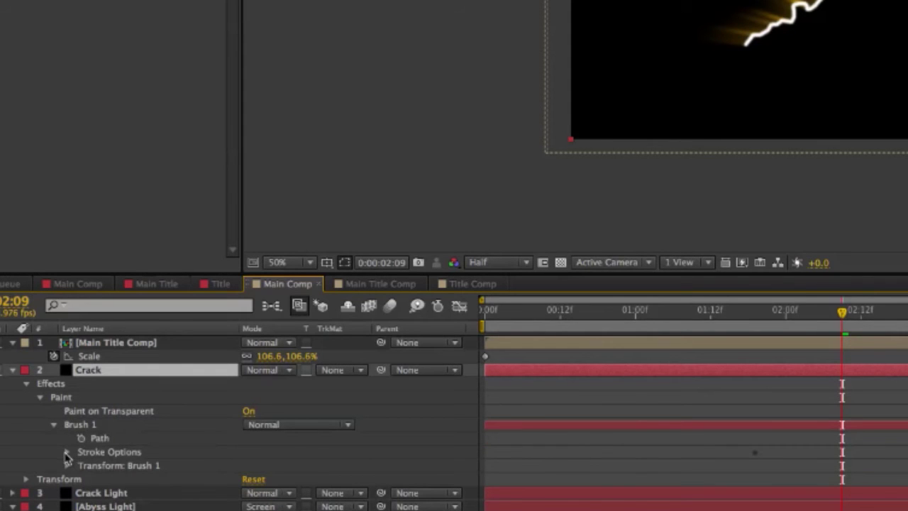
left_click(66, 454)
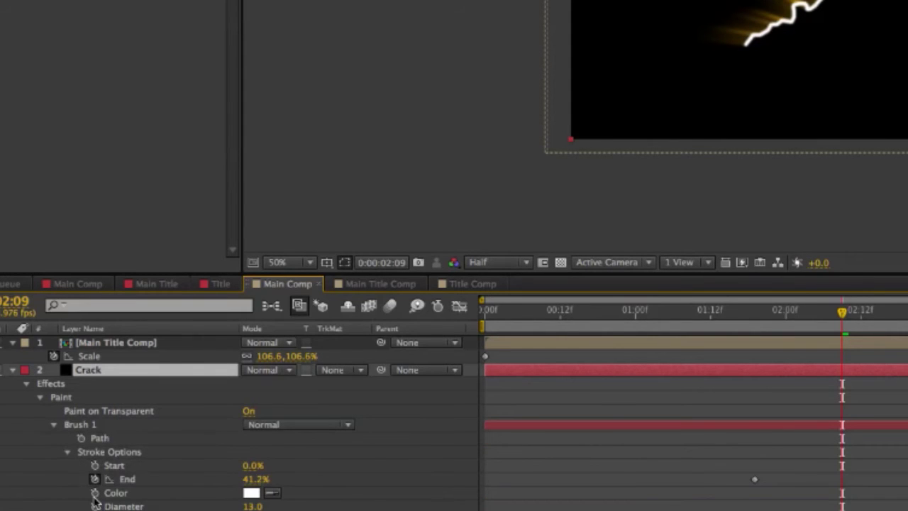
left_click(251, 493)
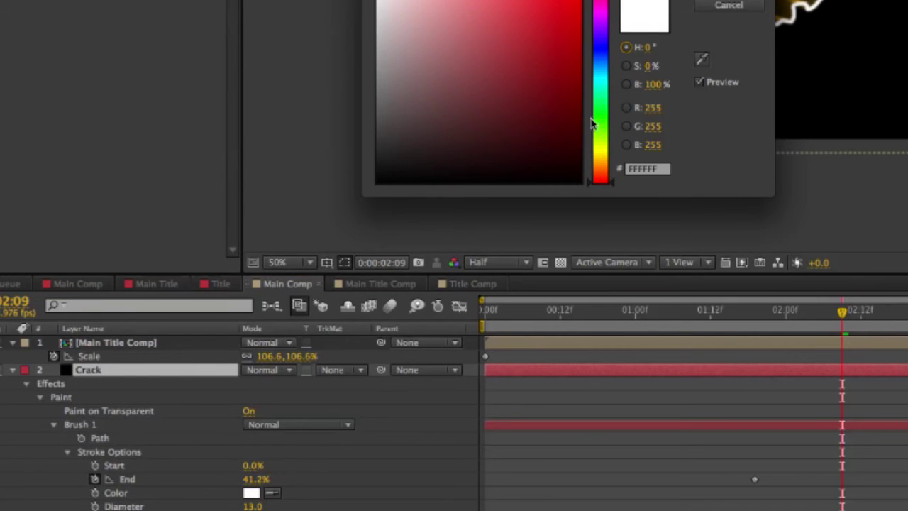
left_click(604, 151)
left_click_drag(540, 5, 426, 0)
key("Return")
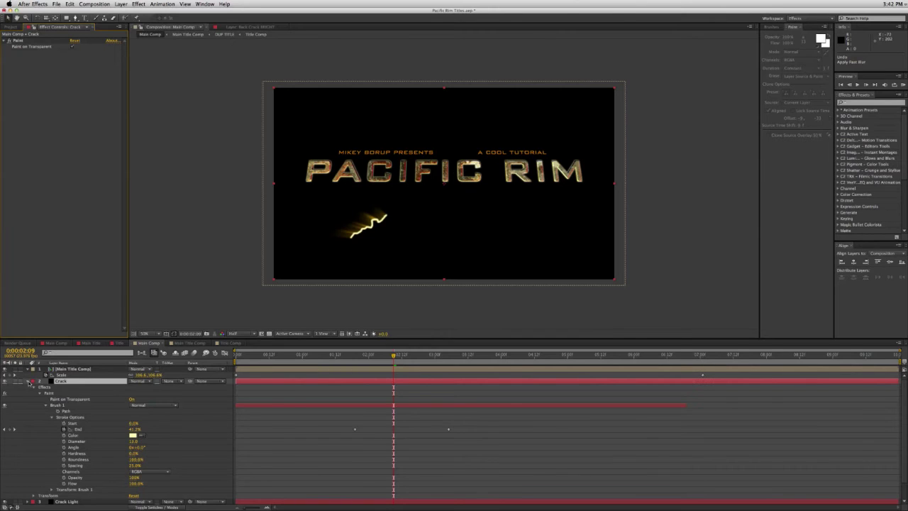
left_click(28, 382)
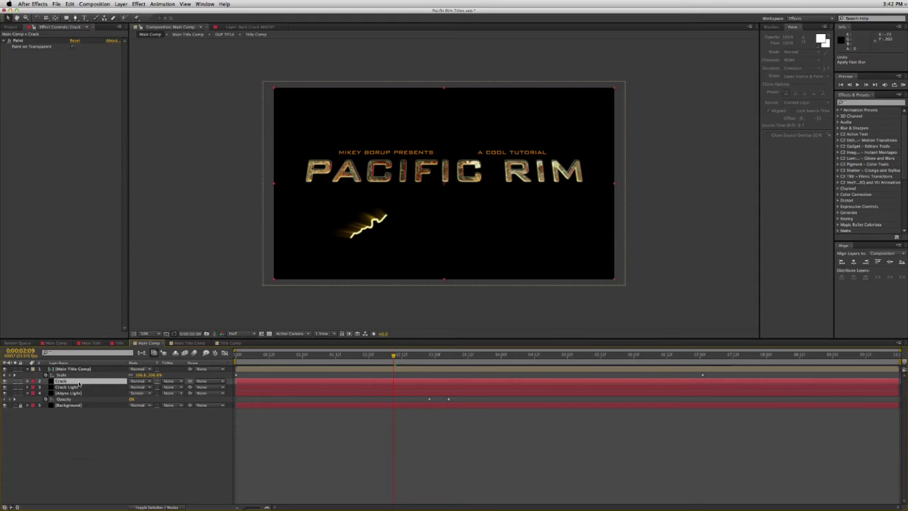
Duplicate the Crack layer, place the copy beneath the original and apply a Fast Blur to it as a glow.
key("super+d")
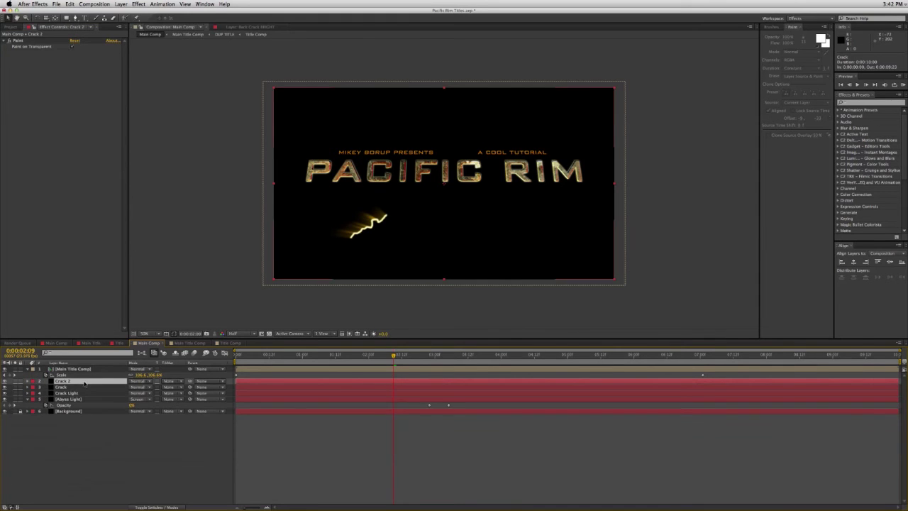
left_click_drag(84, 382, 72, 388)
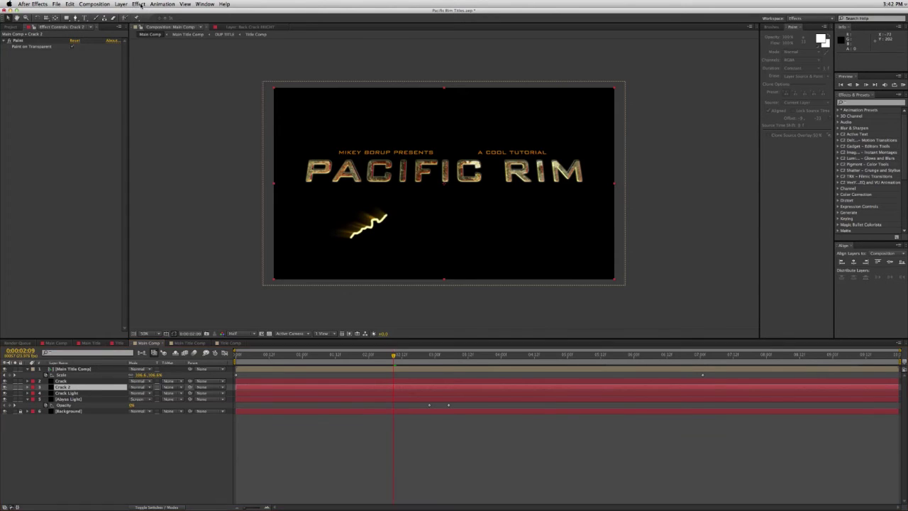
left_click(139, 4)
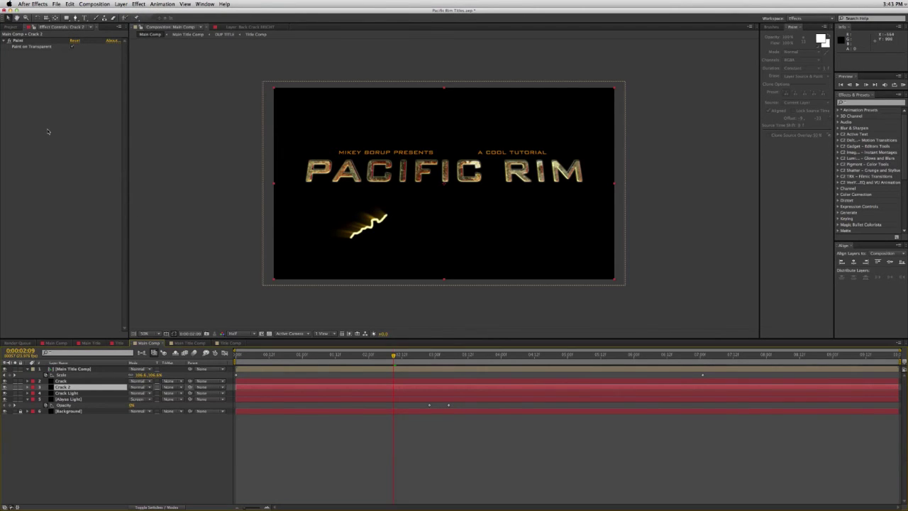
left_click_drag(73, 59, 83, 59)
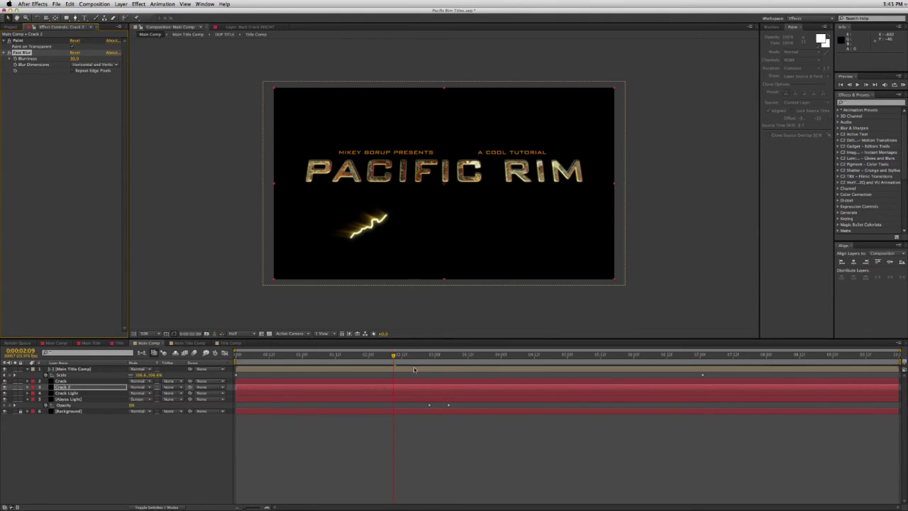
left_click_drag(387, 358, 385, 357)
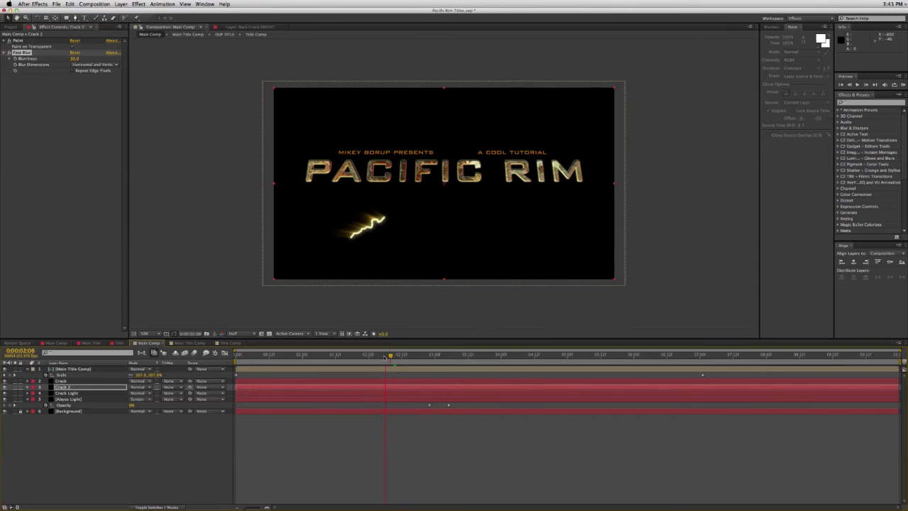
Set the Crack layer's Brush 1 diameter to 6.
left_click(38, 382)
left_click(28, 382, "super")
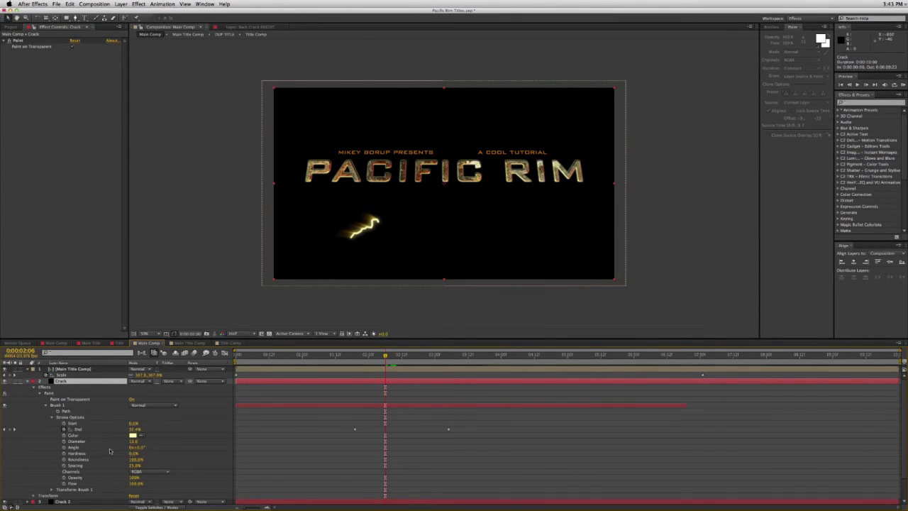
left_click_drag(133, 442, 107, 441)
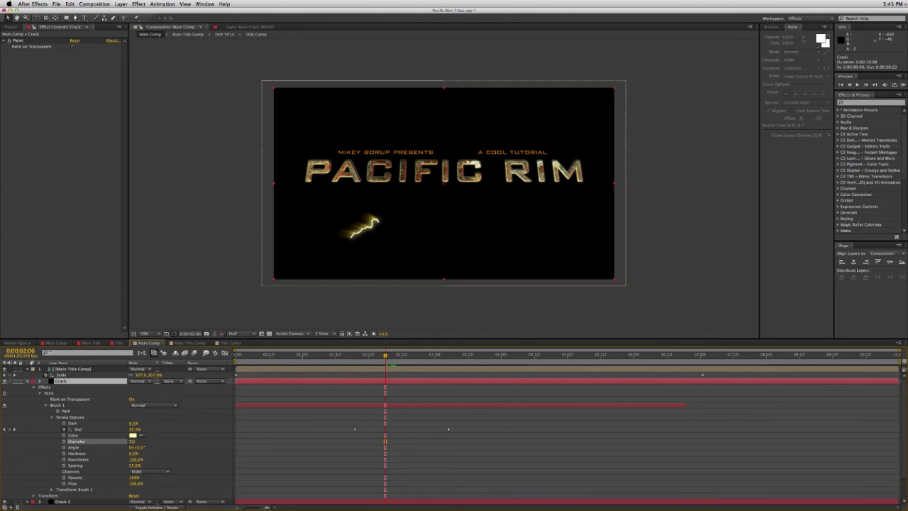
left_click_drag(132, 441, 135, 443)
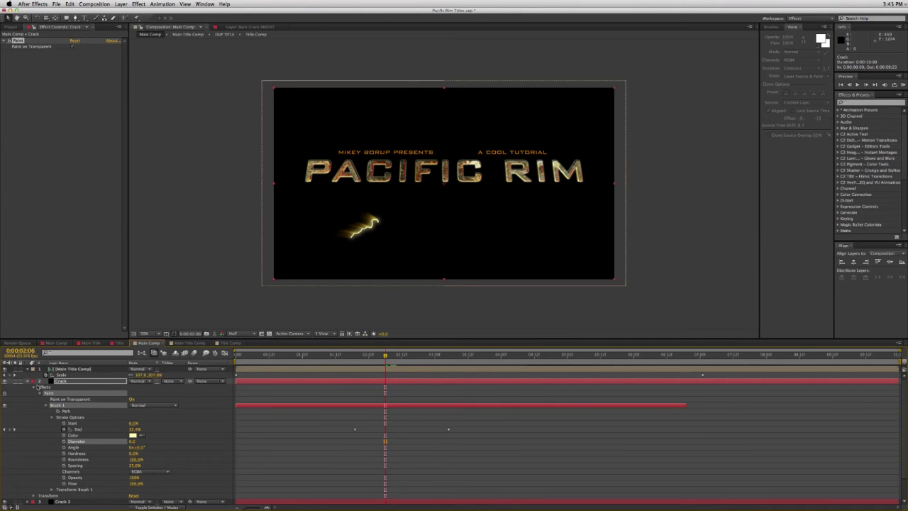
left_click(34, 387)
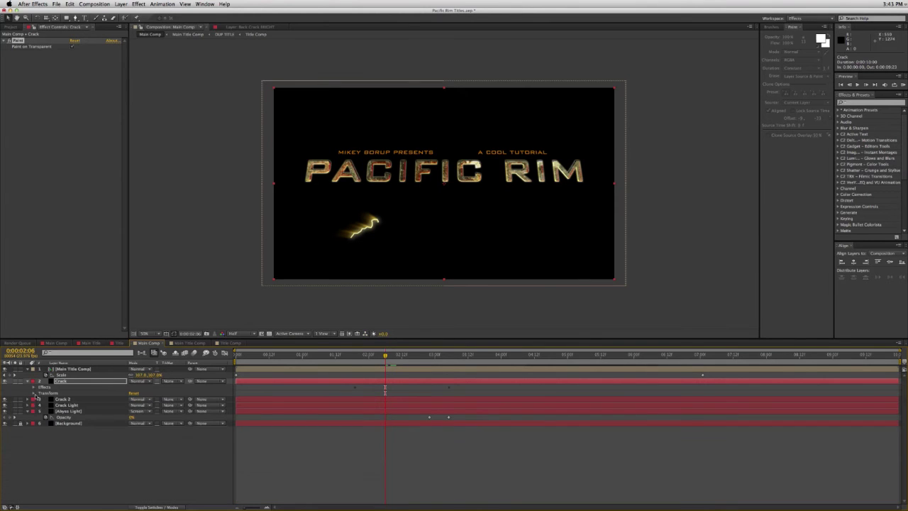
Set the Fast Blur blurriness on the Crack 2 layer to 27.
left_click(29, 399)
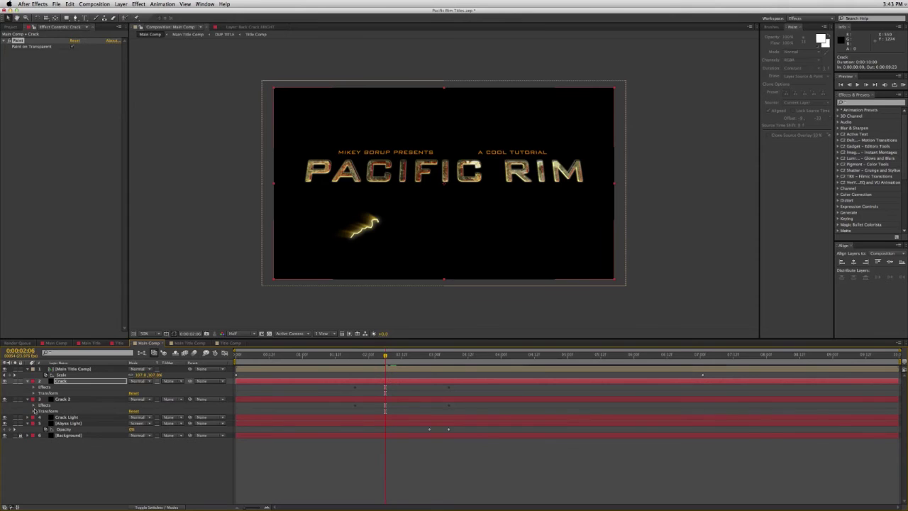
left_click(33, 405)
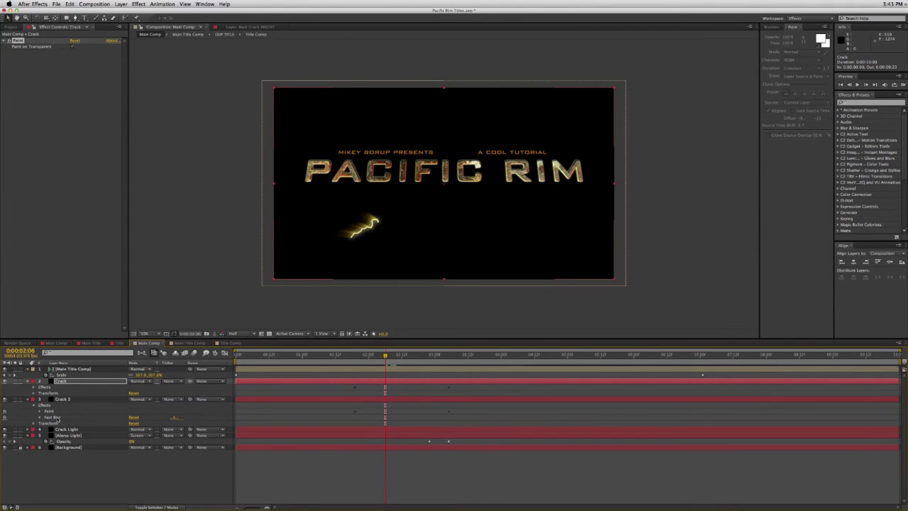
left_click(40, 417)
left_click_drag(135, 423, 139, 423)
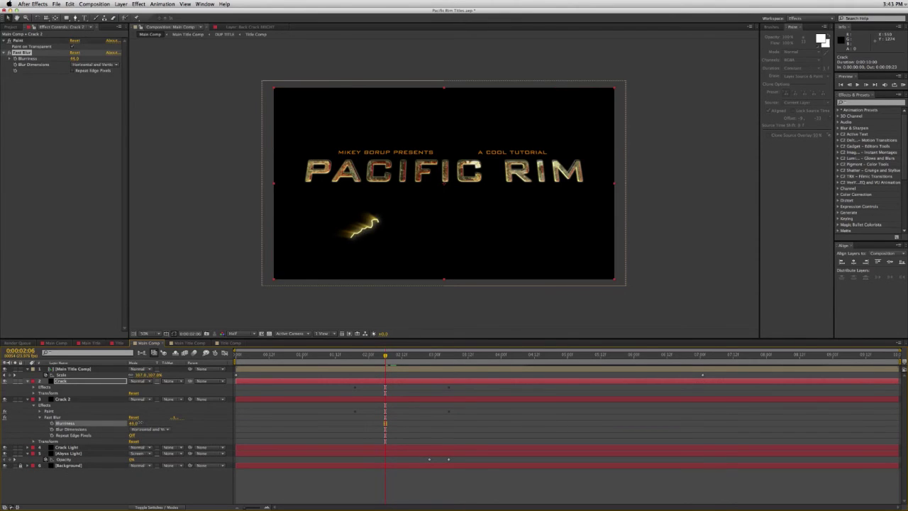
left_click(61, 422)
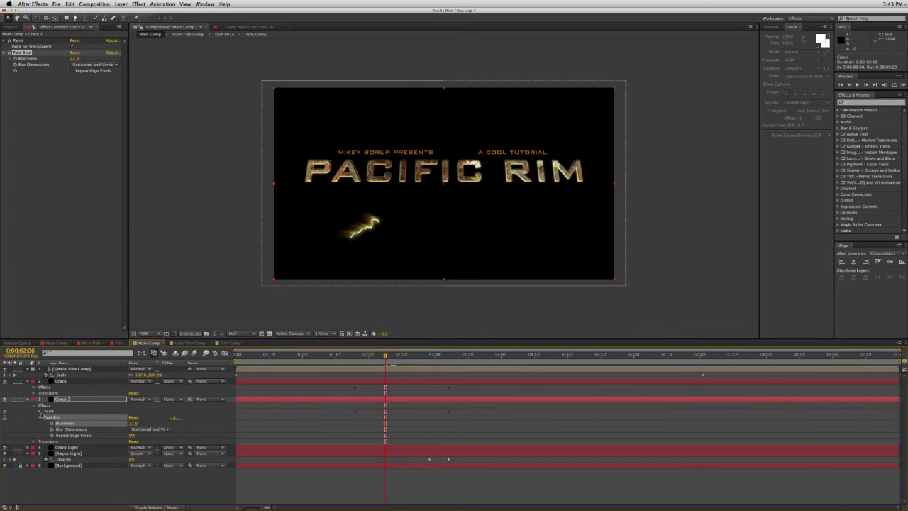
Set the brush diameter of the Crack 2 layer's Brush 1 to 21.
left_click(40, 412)
left_click(46, 423)
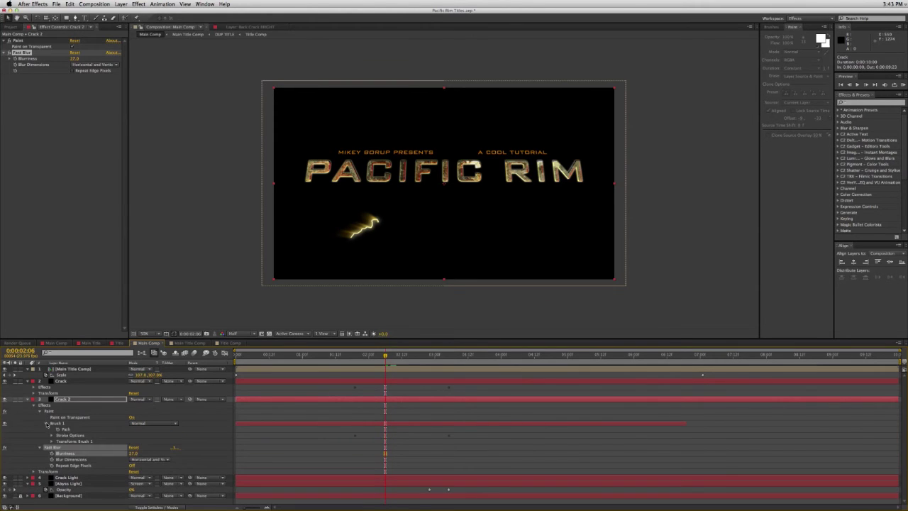
left_click(53, 436)
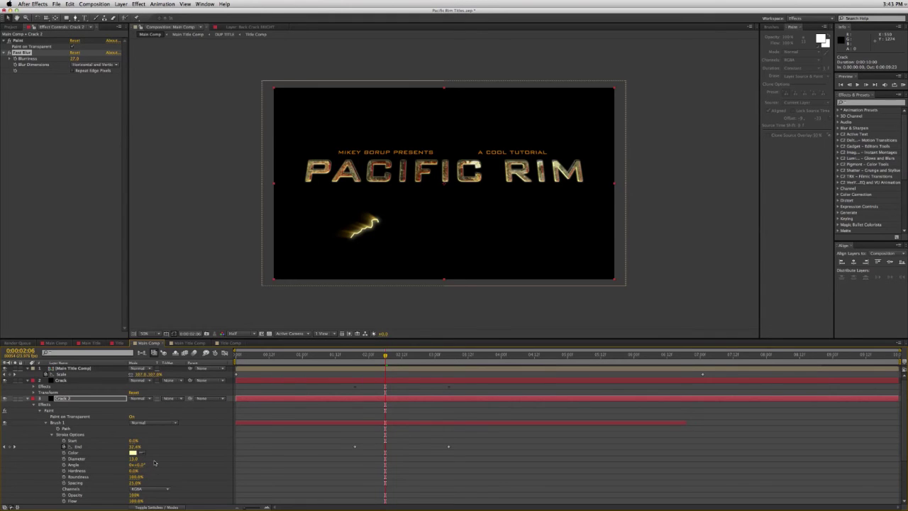
left_click_drag(133, 460, 140, 460)
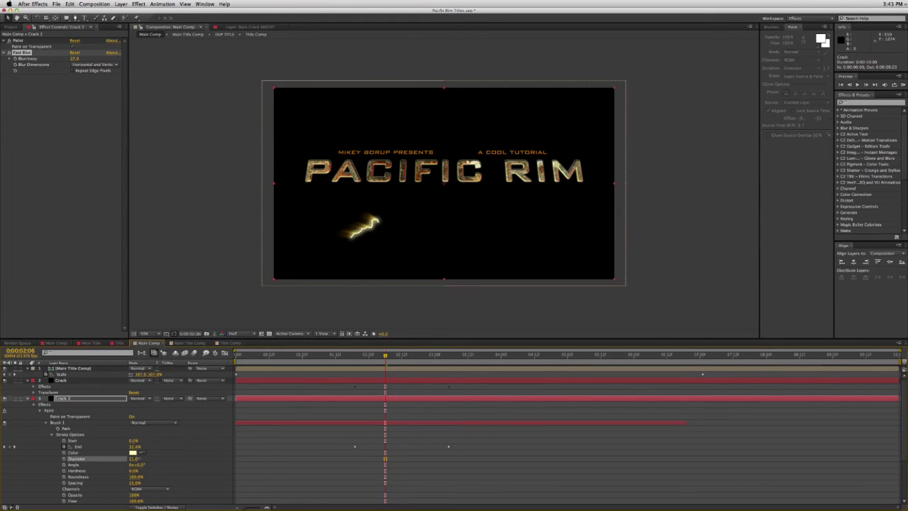
Preview the glowing crack animation together with the fiery light burst from 0:00:01:17.
left_click_drag(361, 359, 349, 356)
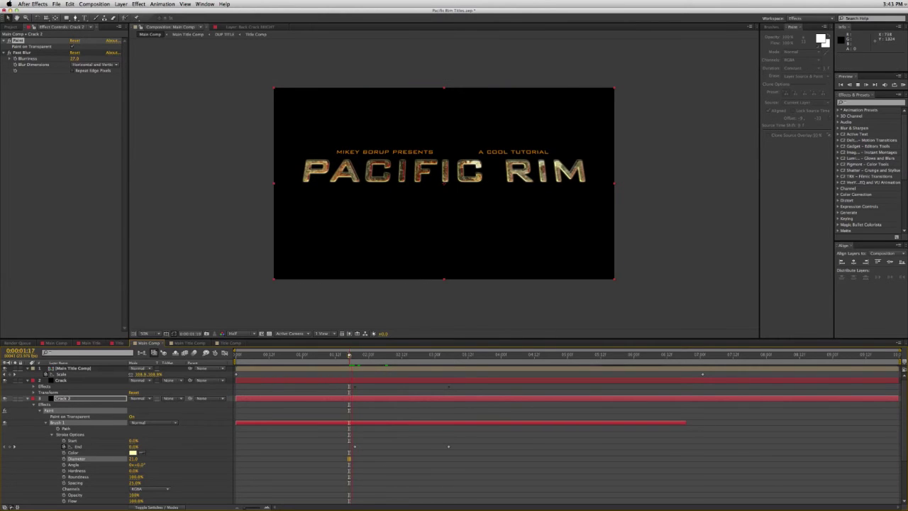
key("space")
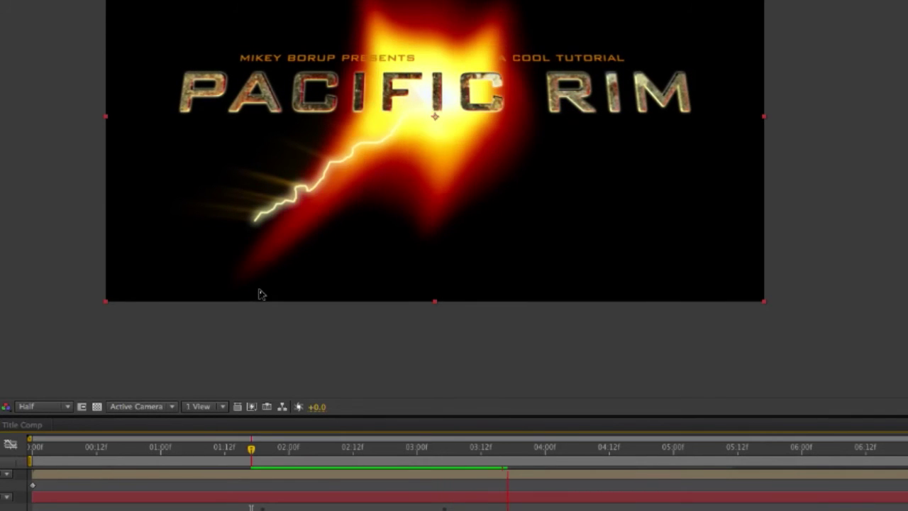
key("space")
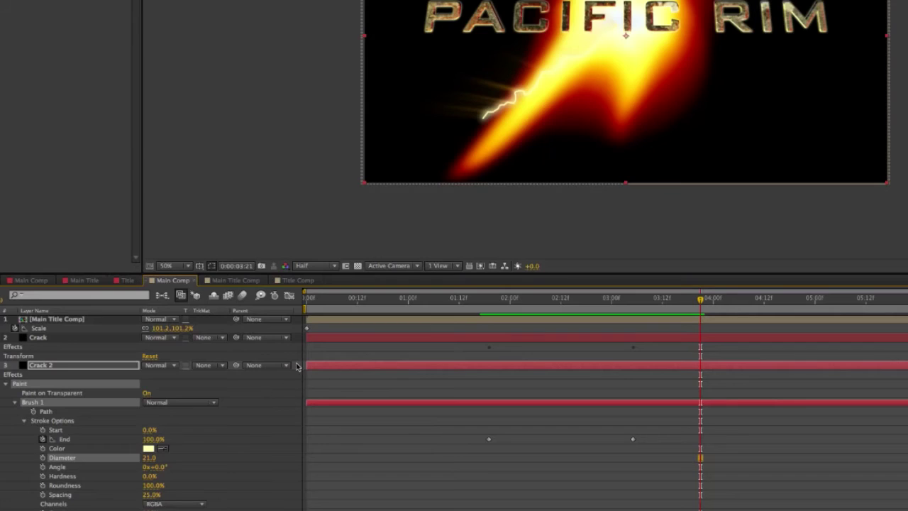
Rotate the Crack, Crack 2 and Crack Light layers together to -8° and check their alignment with the burst up to 0:00:03:17.
left_click(390, 339)
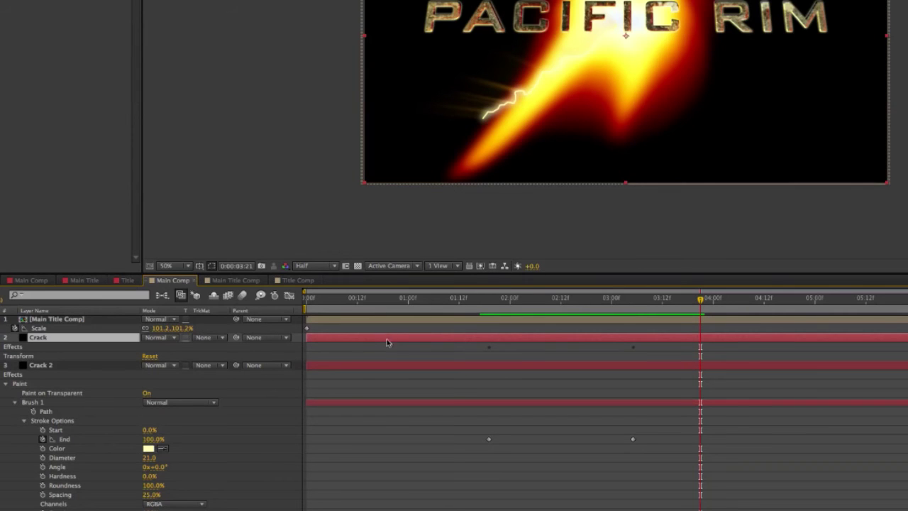
left_click(2, 364)
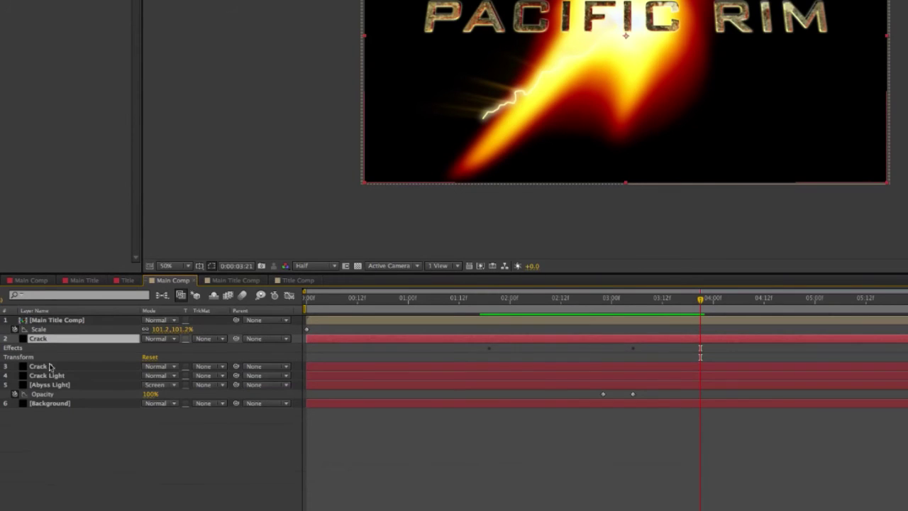
left_click(52, 374)
left_click(59, 340, "shift")
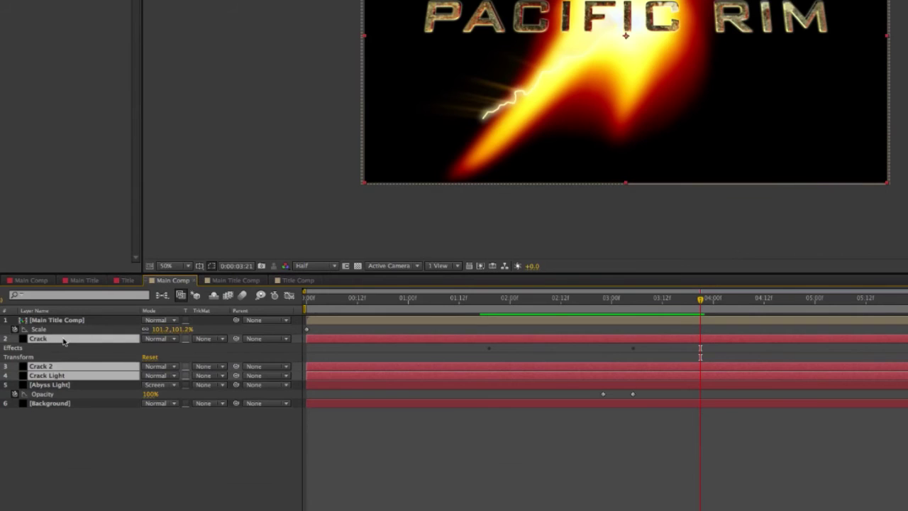
key("r")
left_click_drag(152, 348, 151, 347)
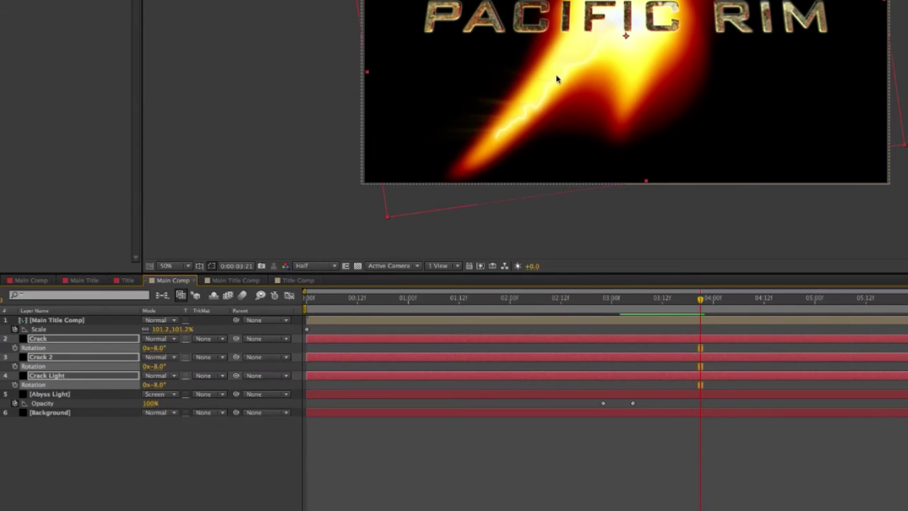
left_click_drag(668, 309, 632, 317)
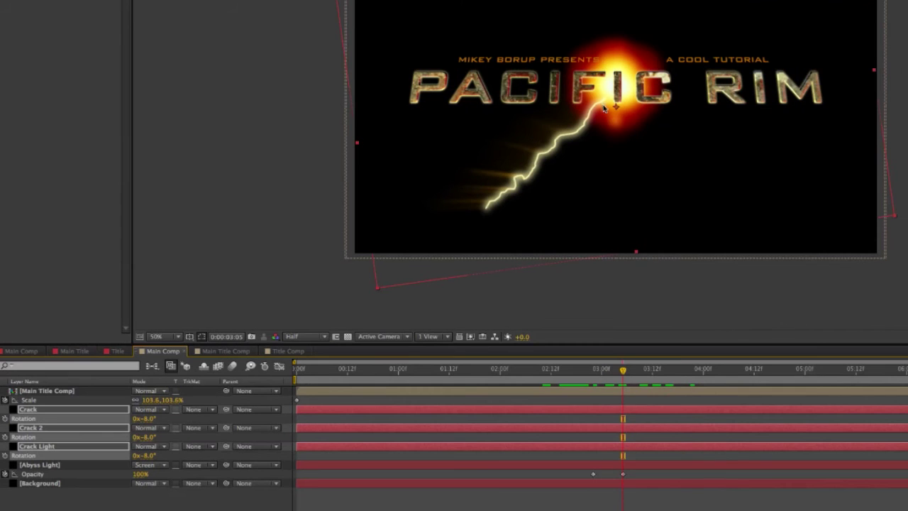
left_click_drag(623, 372, 674, 375)
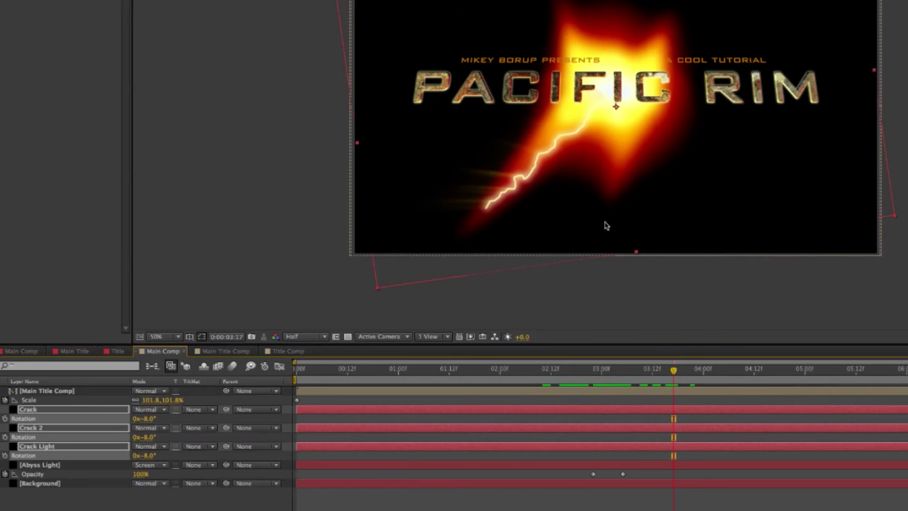
Keyframe the Abyss Light layer's Position from 844, 676 at 0:00:02:23 to 960, 540 at 0:00:03:17.
left_click(87, 500)
left_click(76, 467)
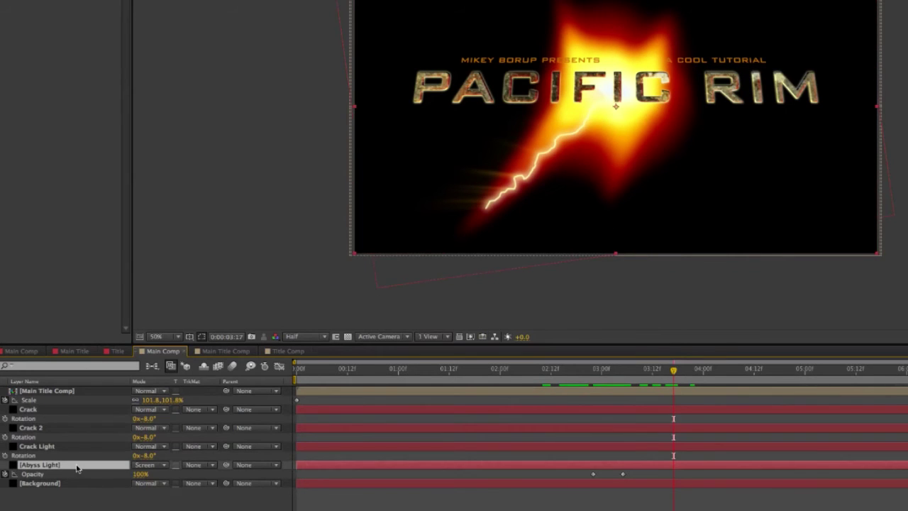
key("alt+shift+p")
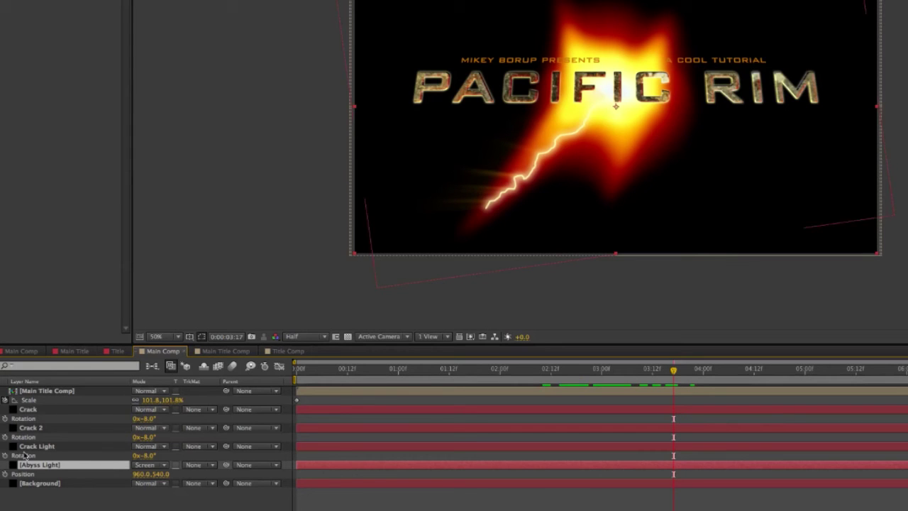
left_click(10, 474)
left_click(645, 372)
left_click_drag(645, 376, 599, 382)
left_click_drag(622, 90, 598, 119)
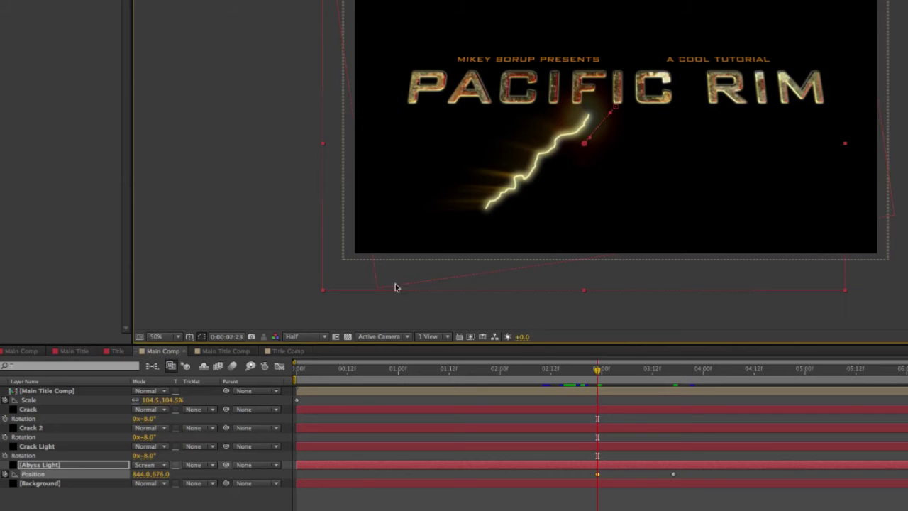
Spread the Abyss Light layer's two Position keyframes further apart in time and play back the move.
key("space")
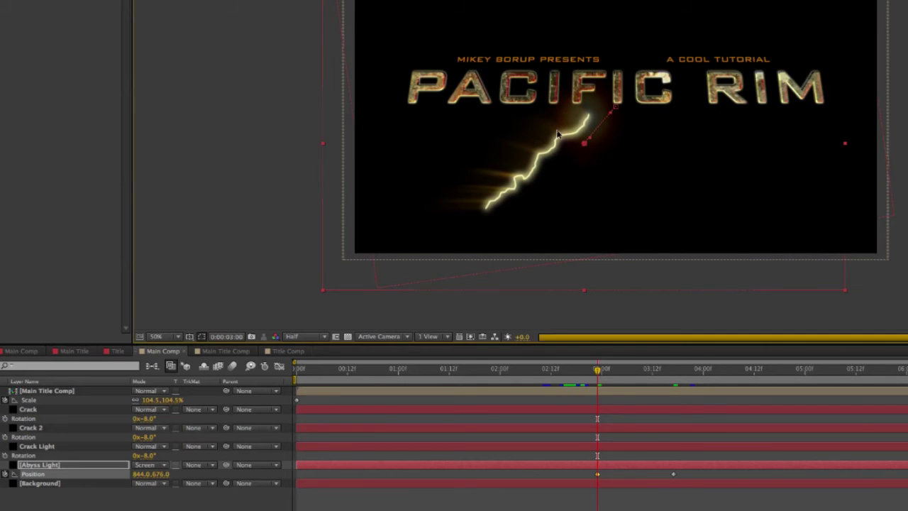
key("Page_Down")
key("Page_Down")
key("Page_Down")
key("Page_Down")
key("Page_Down")
key("Page_Down")
key("Page_Down")
key("Page_Down")
key("Page_Down")
key("Page_Down")
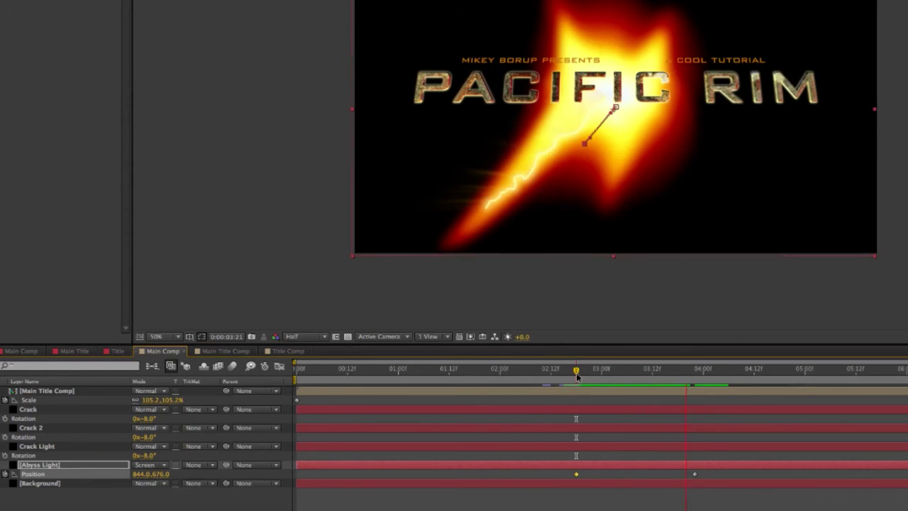
Check how the light burst travels along the crack up to 0:00:04:06.
key("Page_Down")
key("Page_Down")
key("Page_Down")
key("Page_Down")
key("Page_Down")
key("Page_Down")
key("Page_Down")
key("Page_Down")
key("Page_Down")
key("space")
left_click(574, 415)
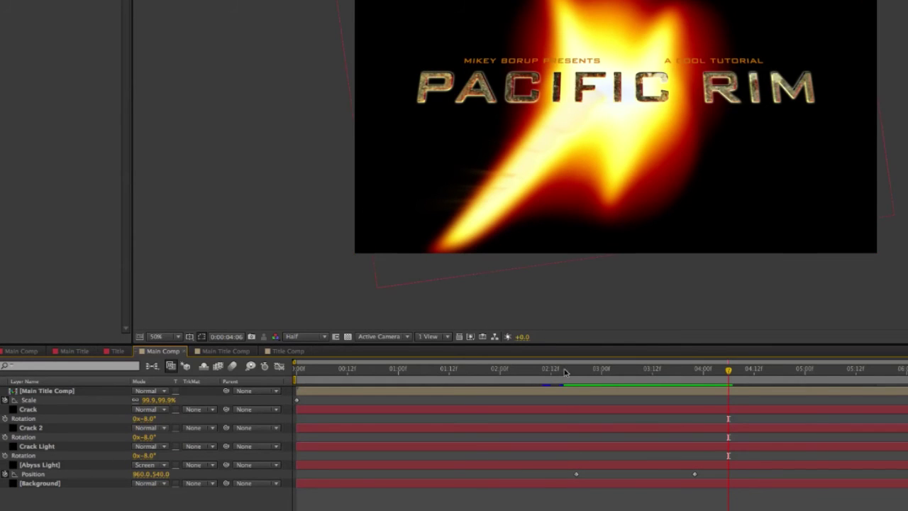
left_click(564, 370)
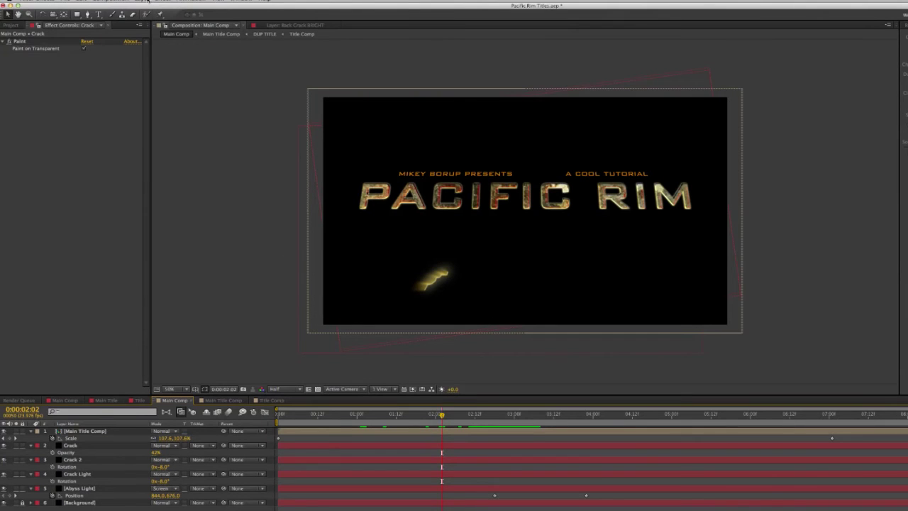
Create a black 1920 x 1080 px solid named "sparks" above the other layers.
left_click(148, 2)
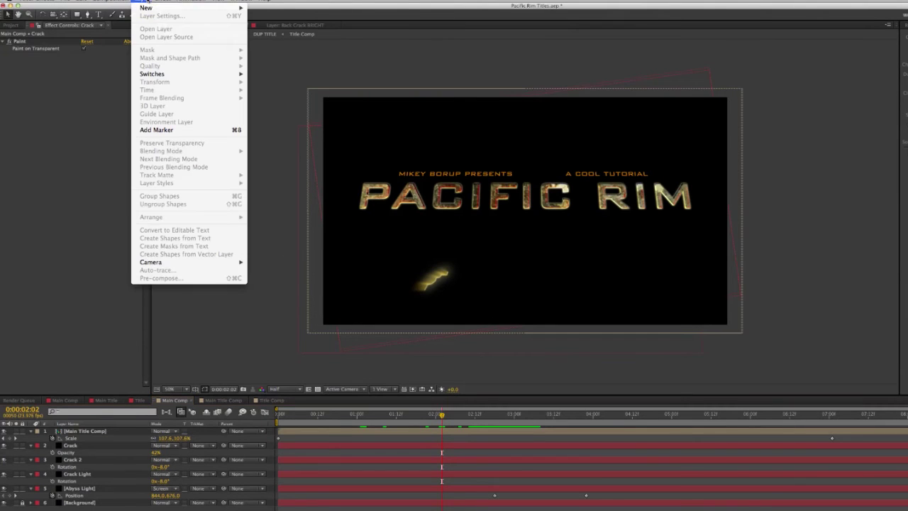
mouse_move(152, 8)
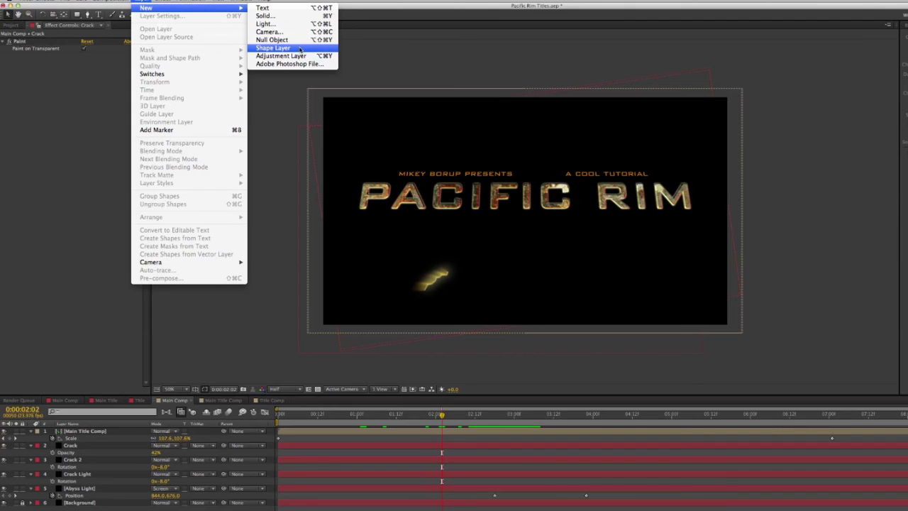
left_click(342, 113)
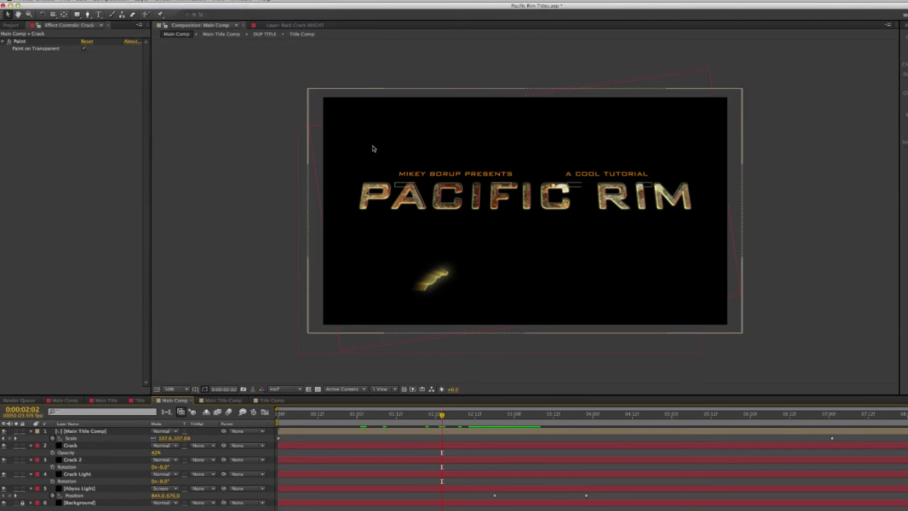
type("sparks")
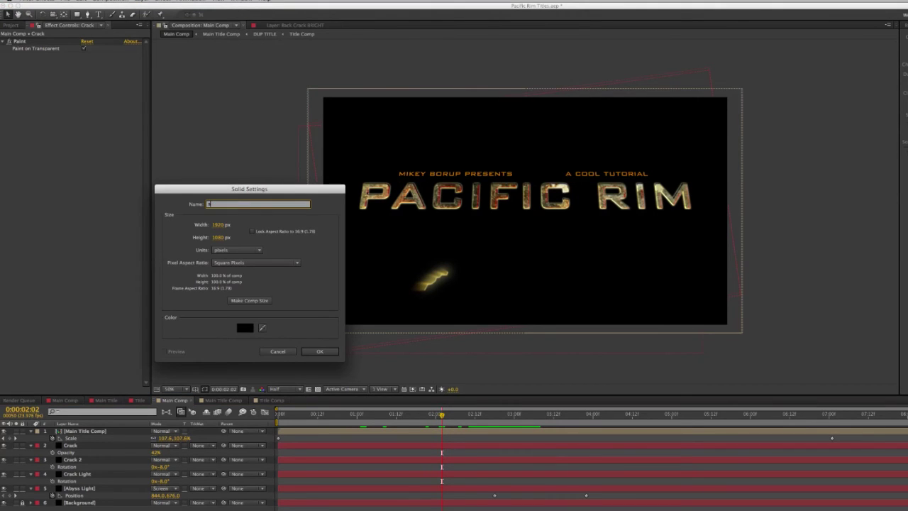
key("Return")
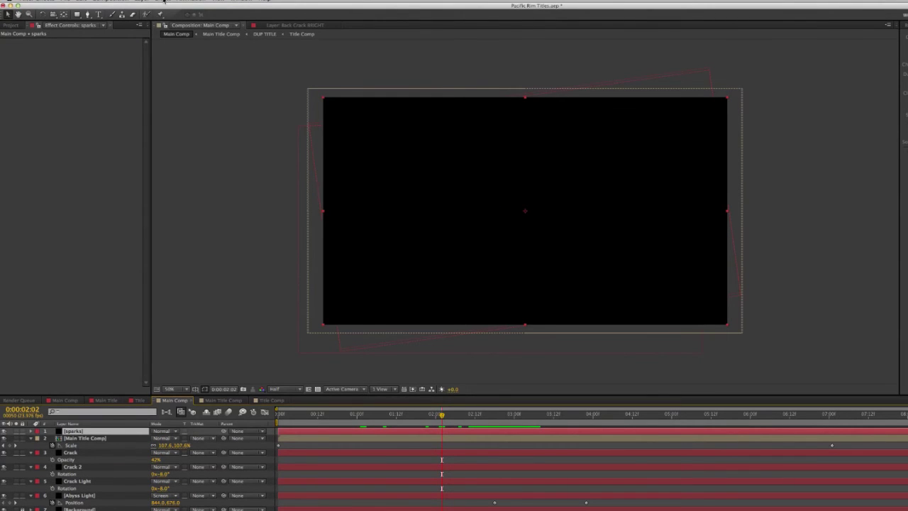
Apply the CC Particle Systems II effect to the sparks layer.
left_click(164, 1)
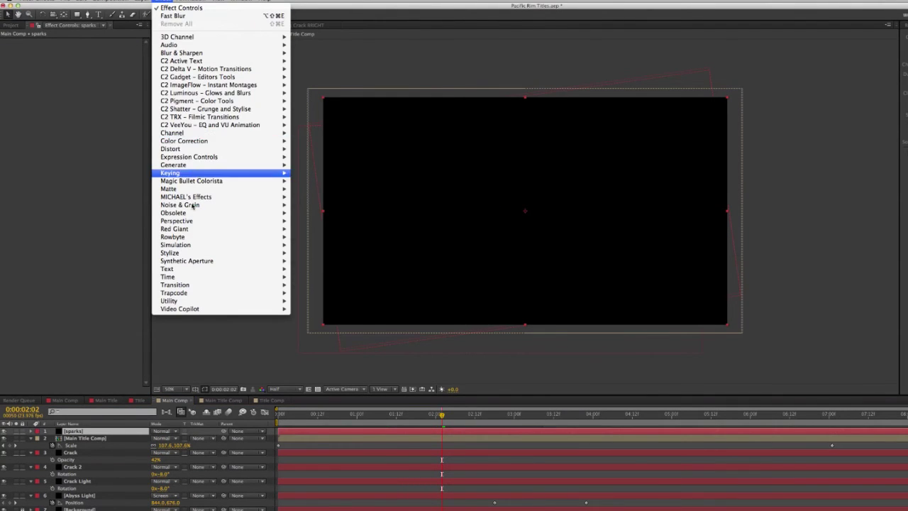
mouse_move(188, 214)
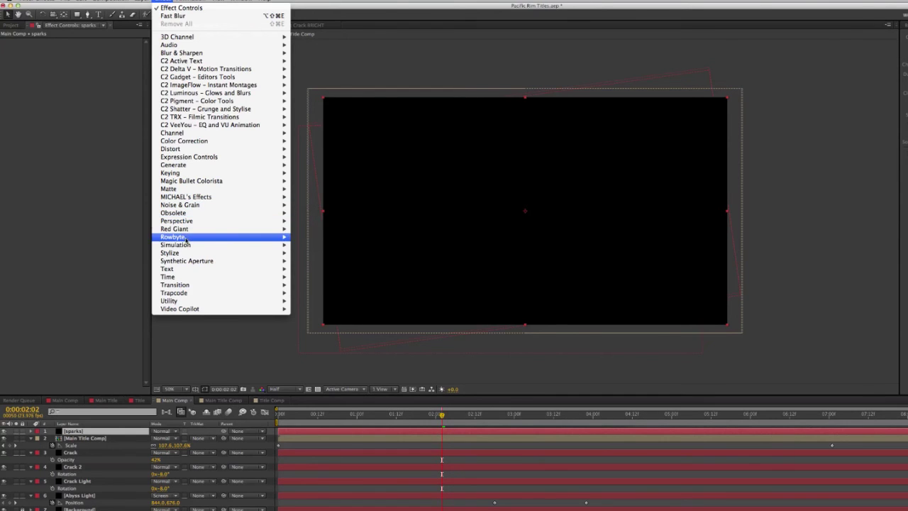
mouse_move(185, 245)
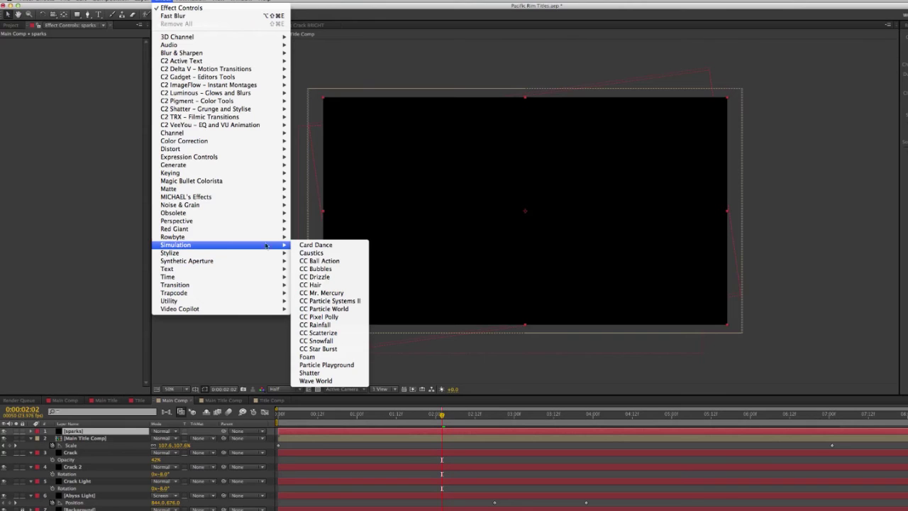
left_click(322, 302)
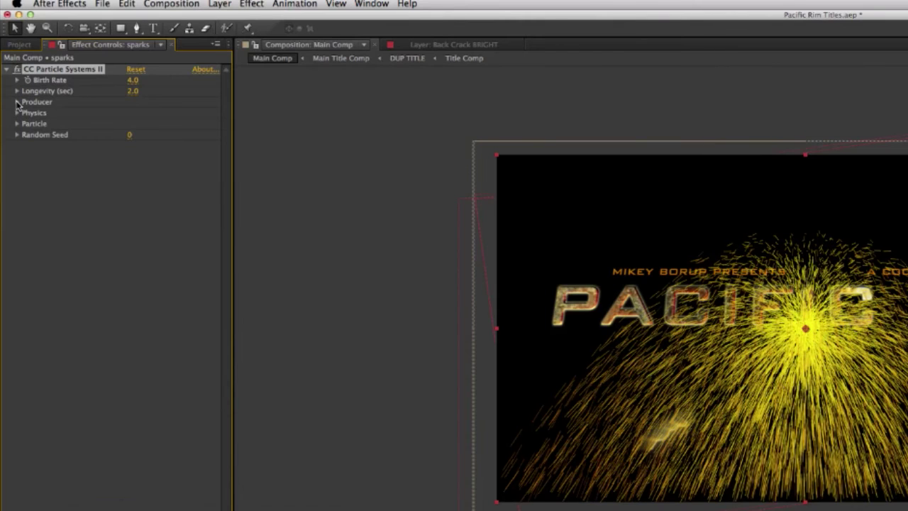
Set the particle producer's Radius X and Radius Y to 1.0 and place its Position at 486, 912, on the crack's lower end.
left_click(8, 62)
left_click(133, 124)
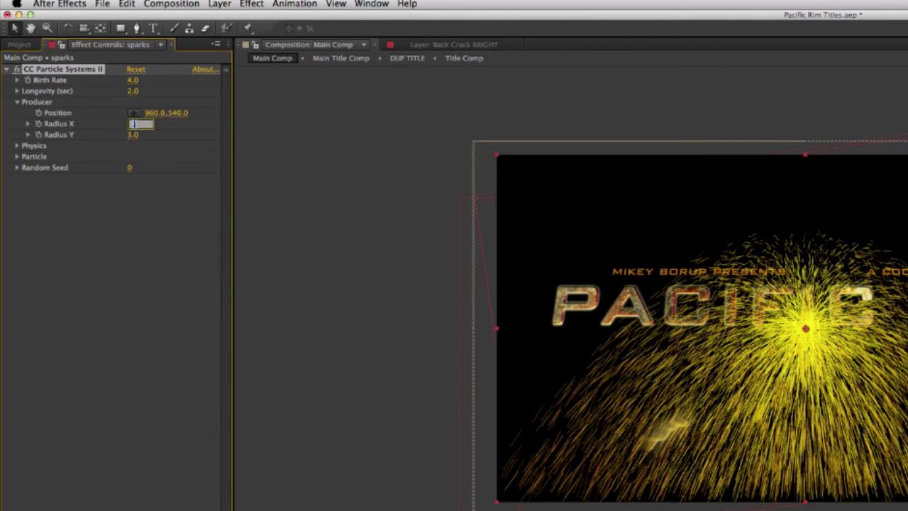
left_click(133, 135)
left_click(126, 216)
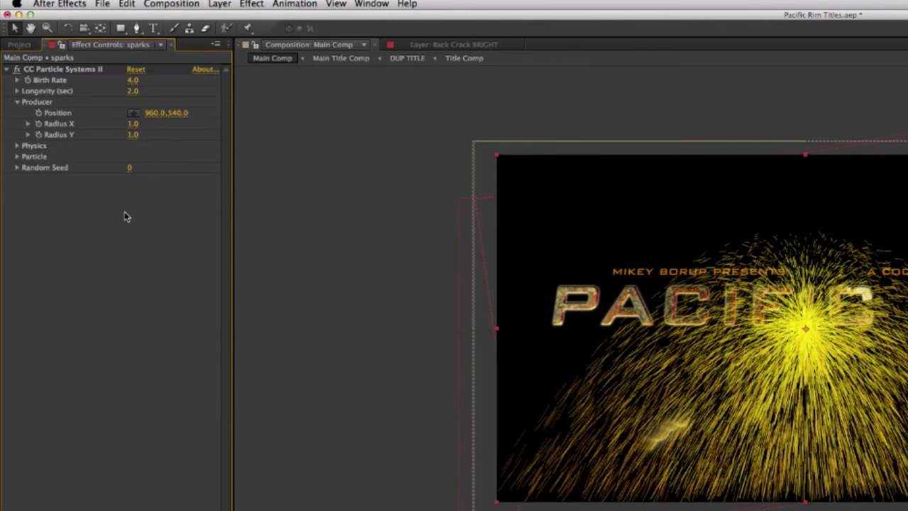
left_click(133, 113)
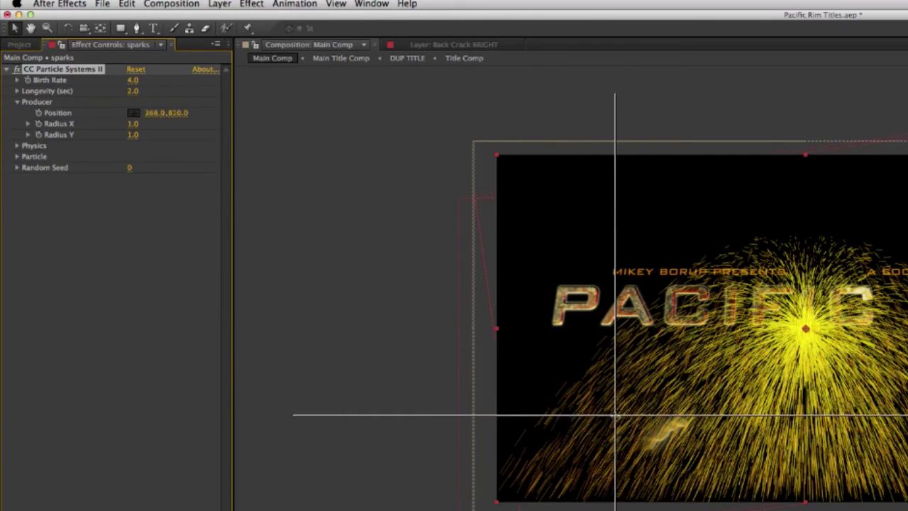
left_click(653, 446)
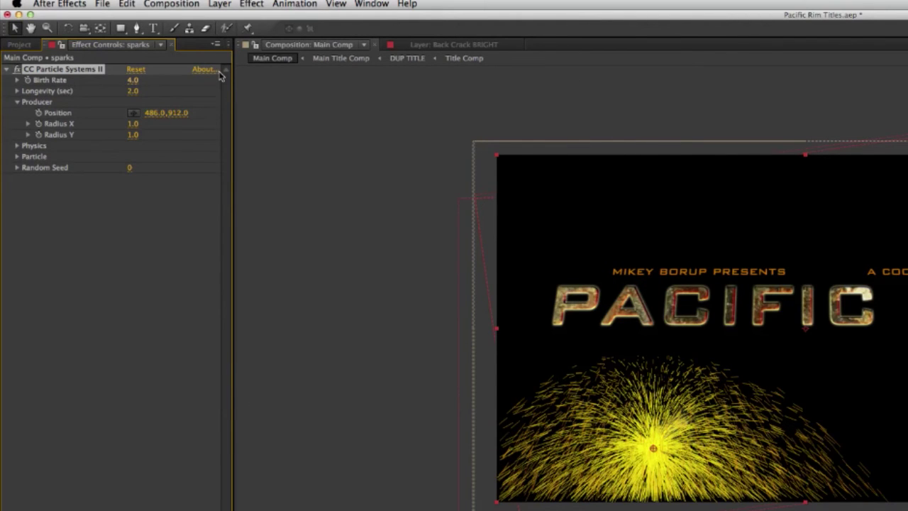
Set the Birth Rate of the sparks particles to 1.0.
left_click(133, 80)
type("1")
key("Return")
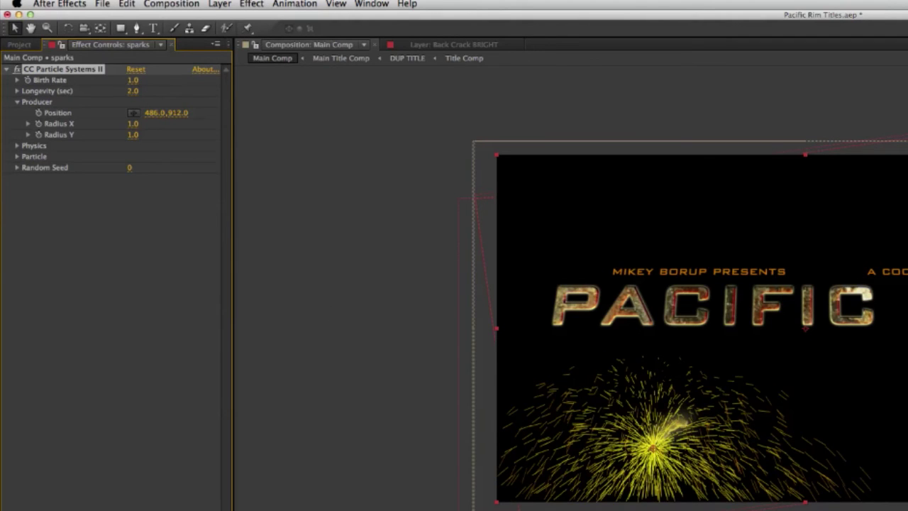
left_click(17, 70)
left_click(17, 69)
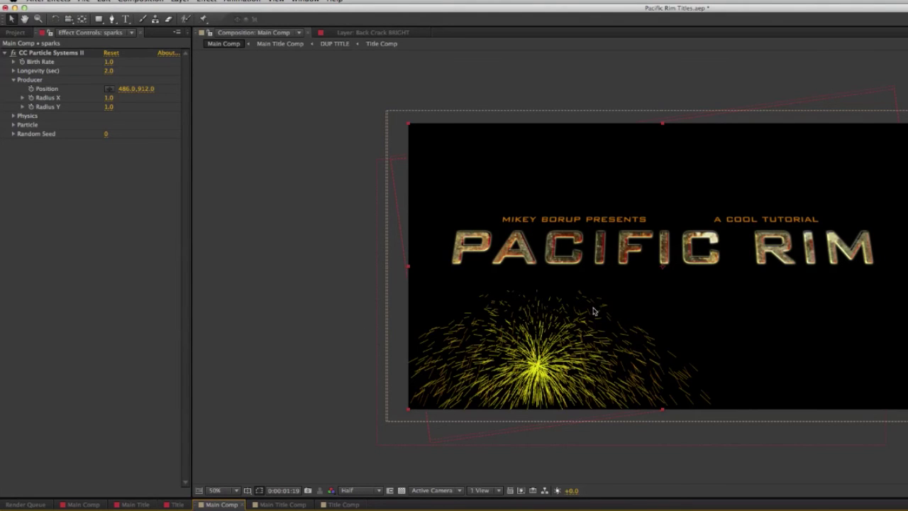
Try keyframing the sparks' Birth Rate from 0 at 0:00:01:18 to 1.0 at 0:00:01:19 and preview the start of the burst.
left_click(22, 62)
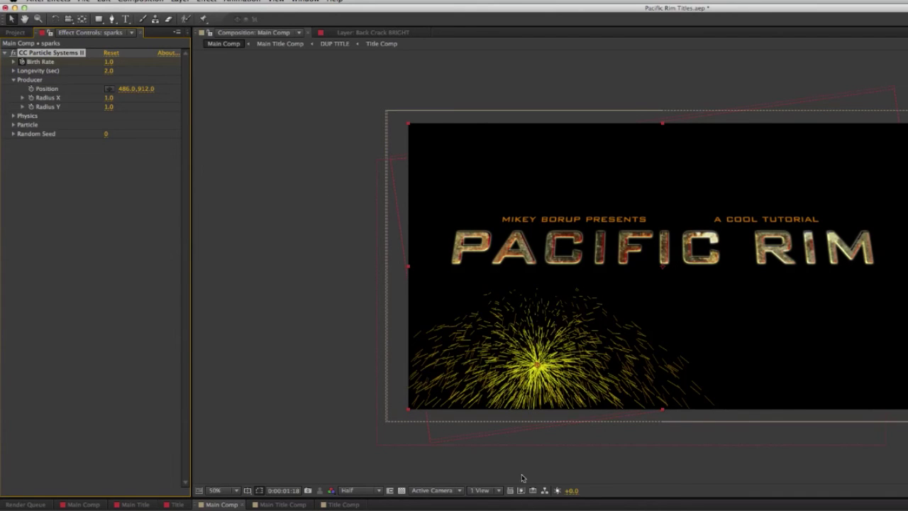
left_click(109, 63)
type("0")
key("Return")
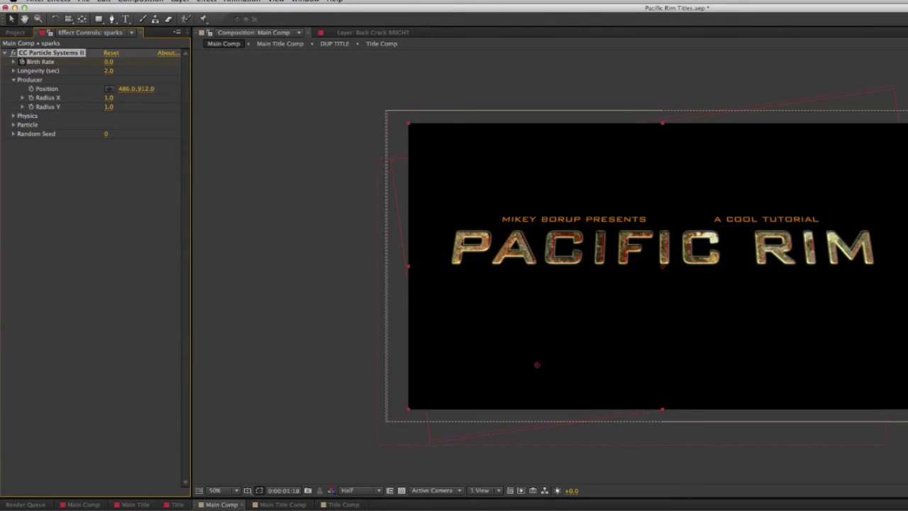
key("Page_Down")
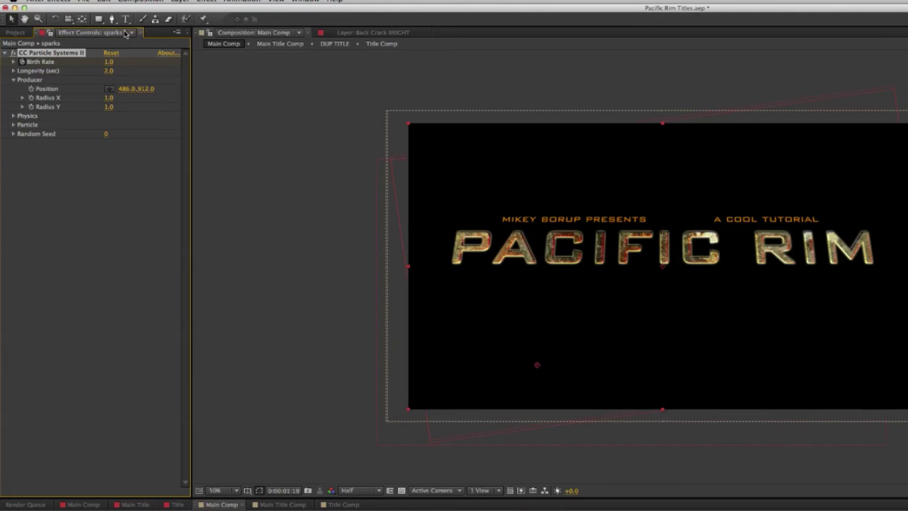
key("space")
key("space")
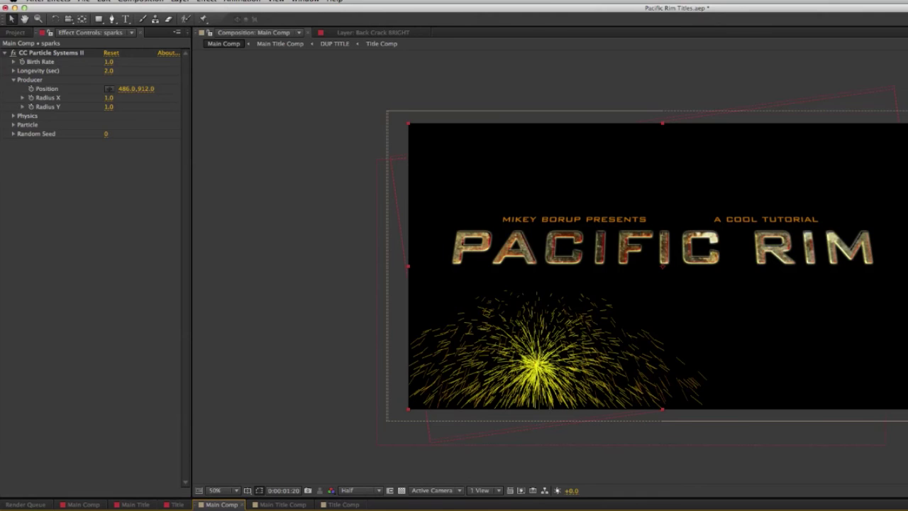
Animate the particle producer's Position from 486, 912 to the crack's upper end at 0:00:03:00 and preview the sparks following the crack.
left_click(51, 52)
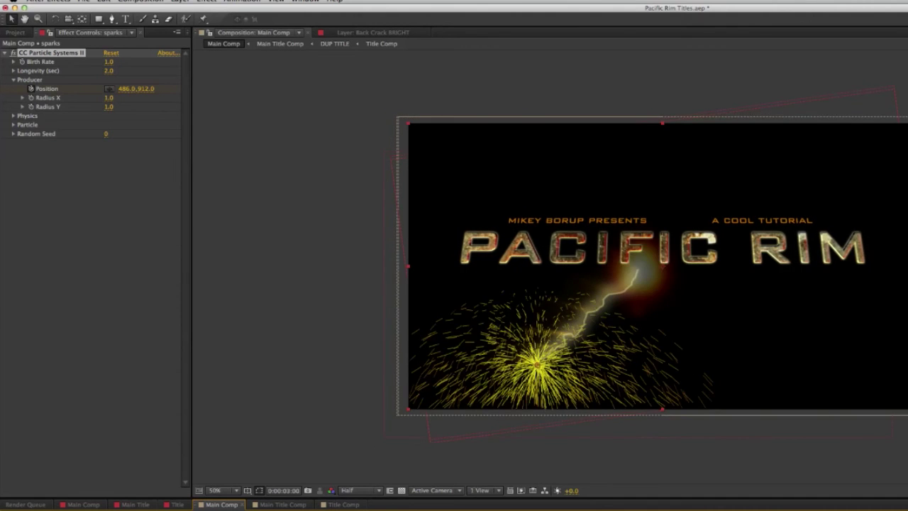
left_click_drag(536, 366, 648, 283)
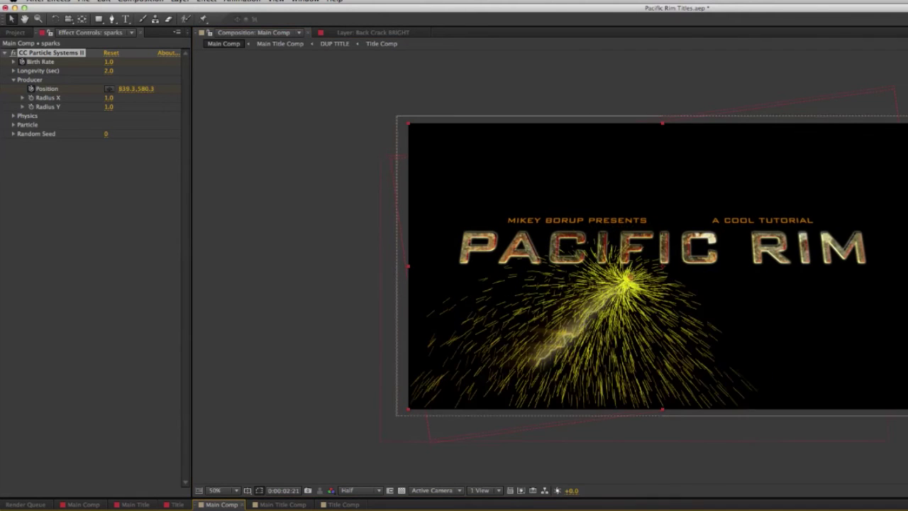
key("space")
key("space")
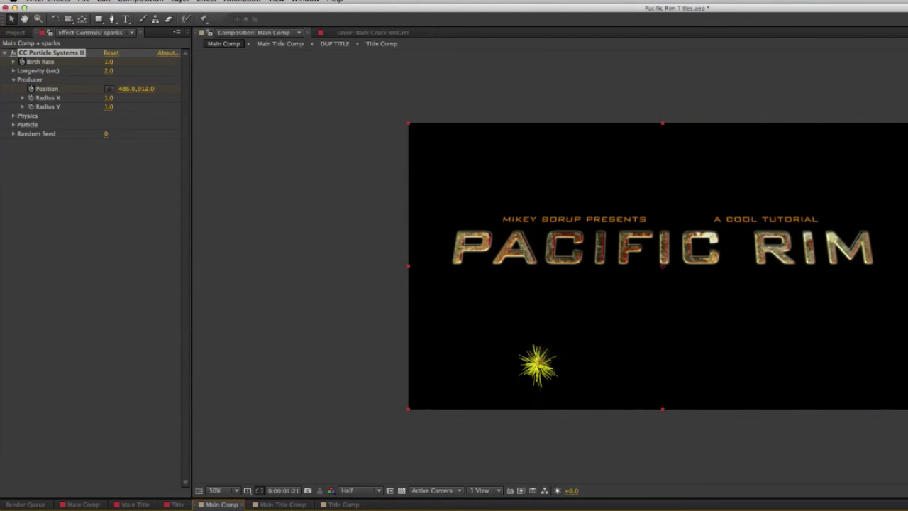
key("space")
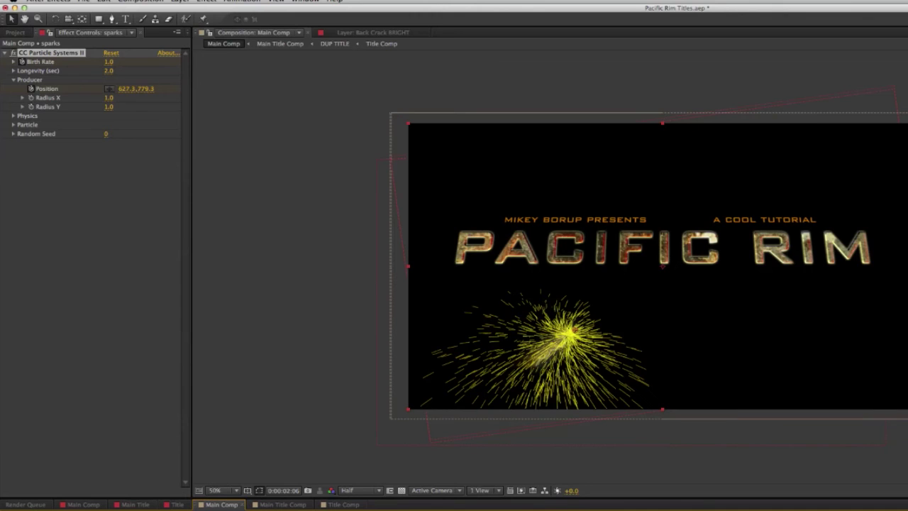
Try the Shaded Sphere particle type for the sparks, then settle on Faded Sphere.
left_click(13, 125)
left_click(142, 133)
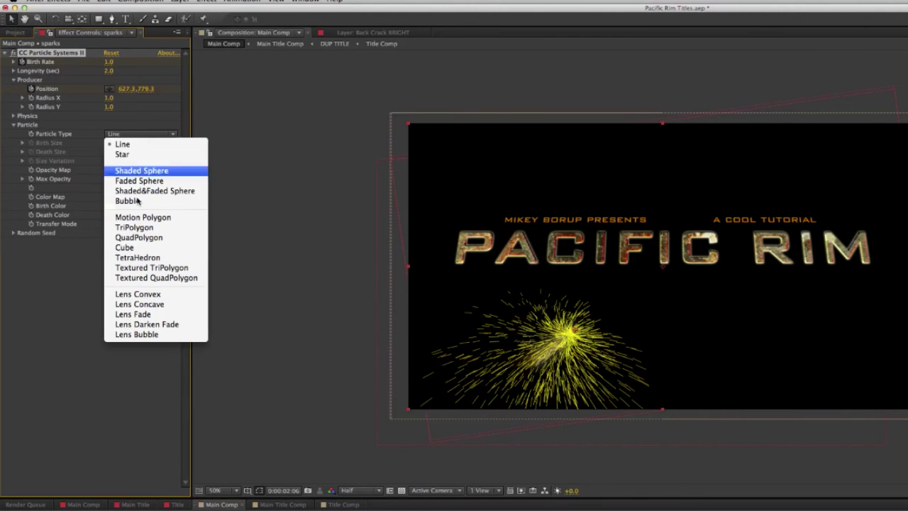
left_click(152, 174)
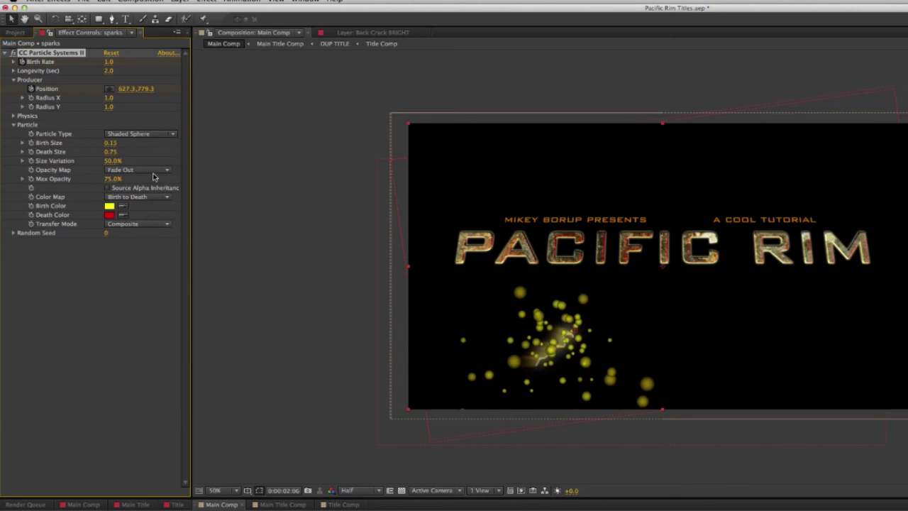
left_click(135, 137)
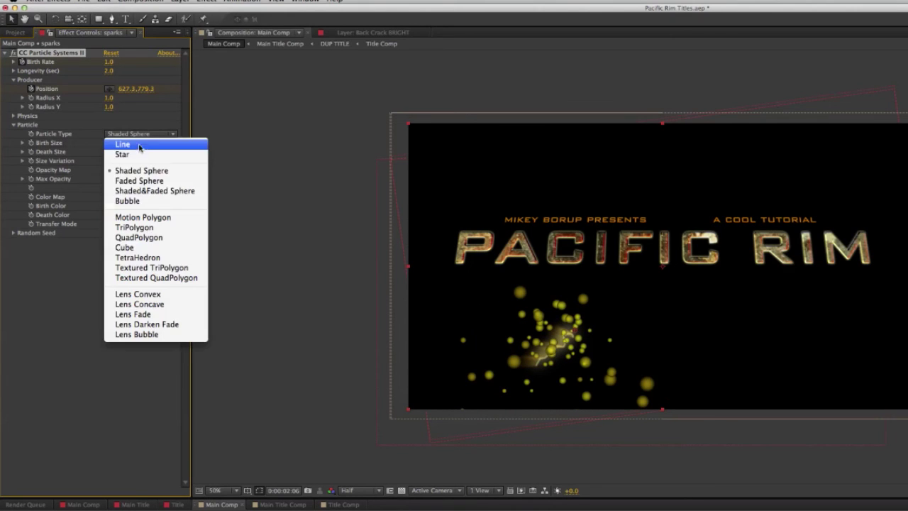
left_click(133, 180)
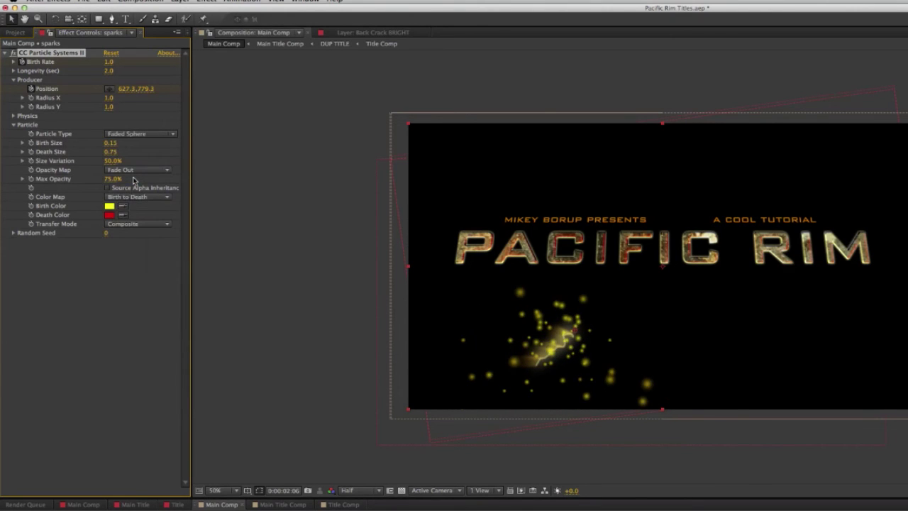
Set the Birth Size of the faded sphere particles to 0.10.
left_click(110, 142)
type(".")
key("Return")
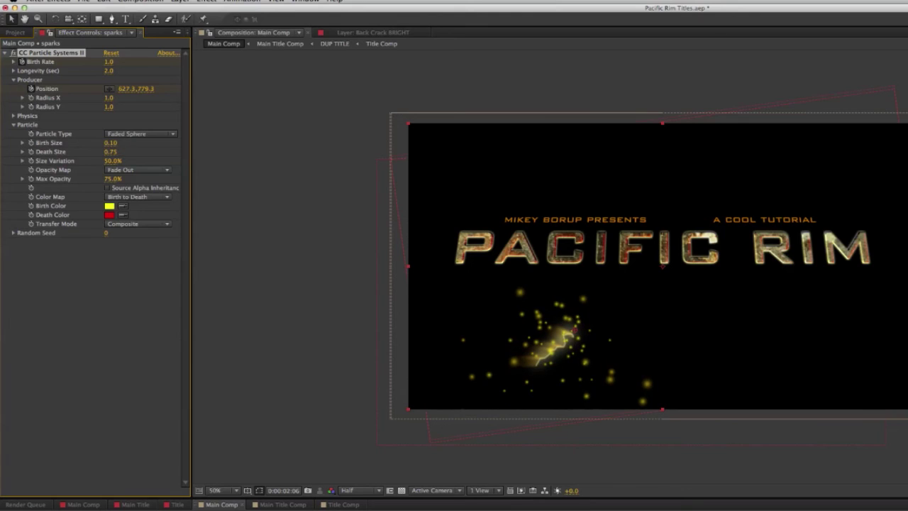
Set the Death Size of the spark particles to 0.
left_click(112, 152)
type("0")
key("Return")
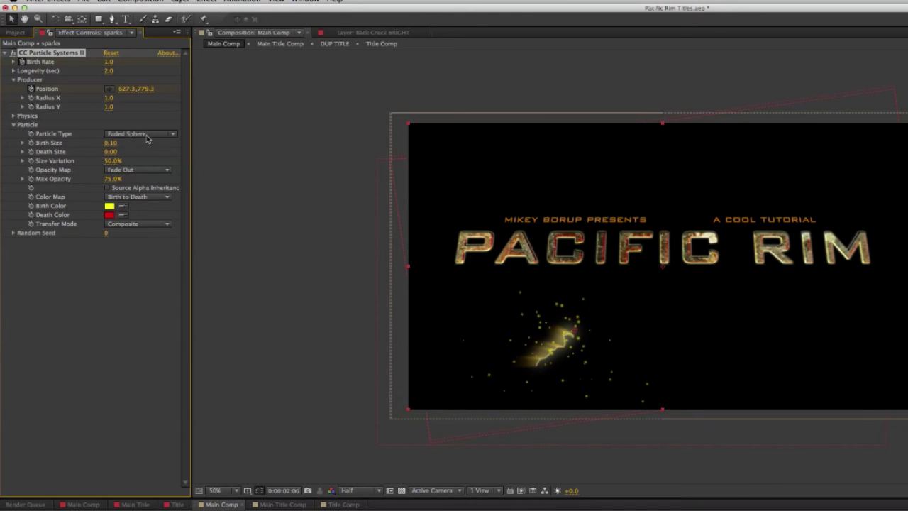
Lower the sparks' physics to Velocity 0.2 and Gravity 0.5, previewing how the particles fall.
left_click(13, 116)
left_click_drag(111, 135, 82, 135)
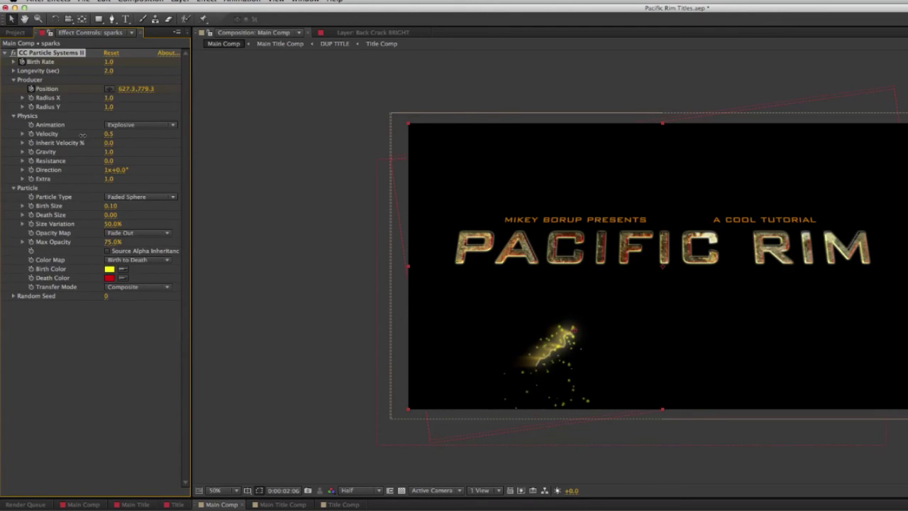
key("space")
key("space")
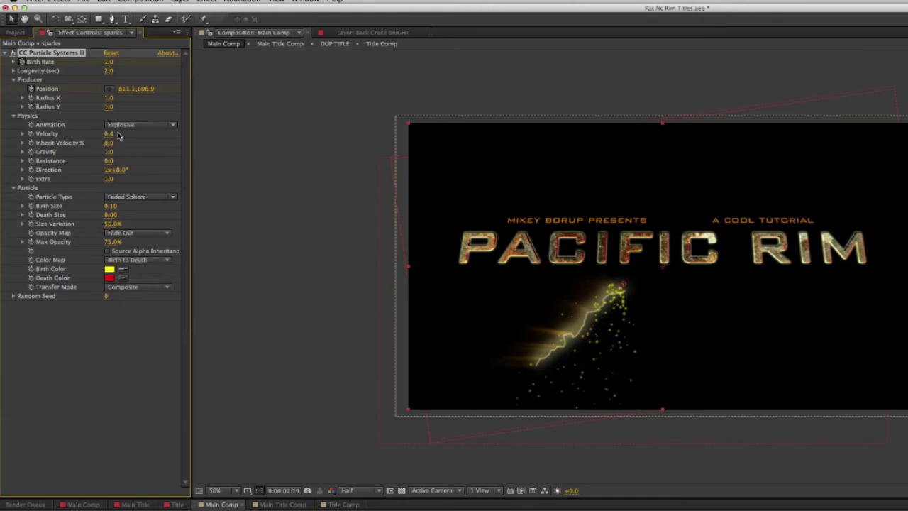
left_click_drag(111, 140, 83, 135)
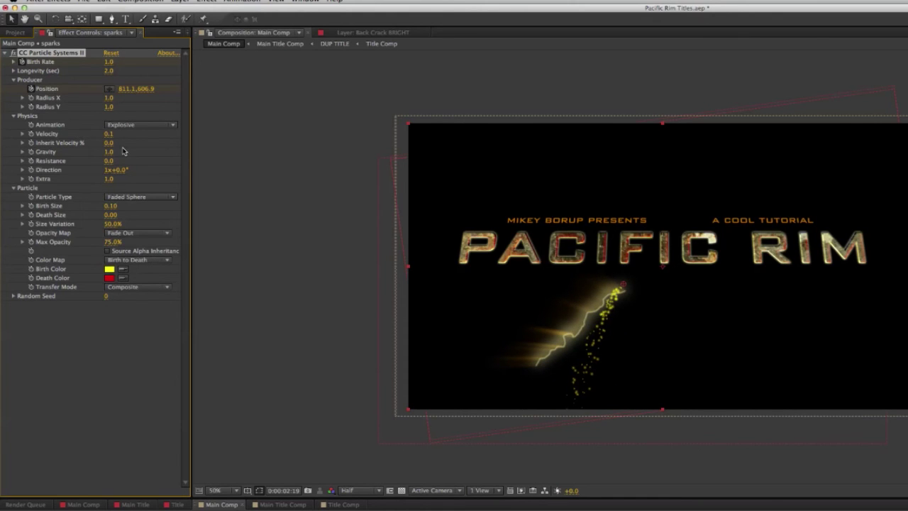
left_click_drag(109, 151, 108, 133)
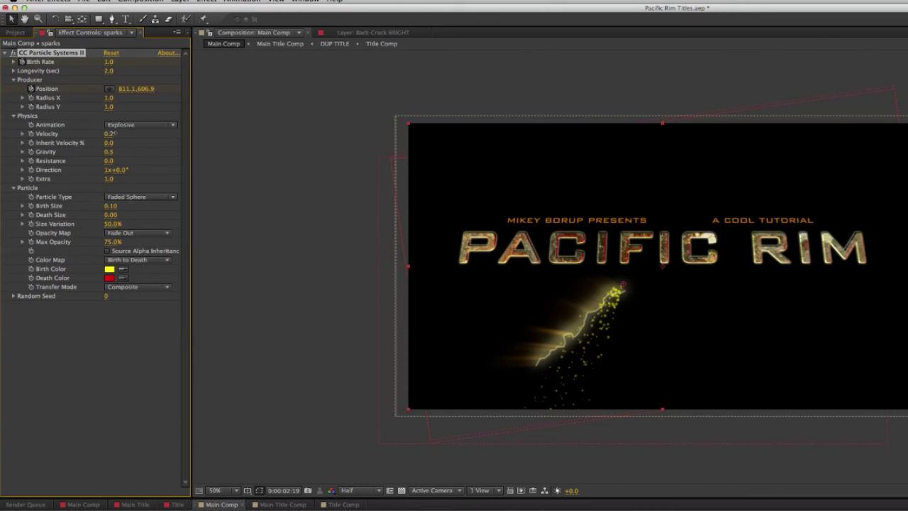
key("space")
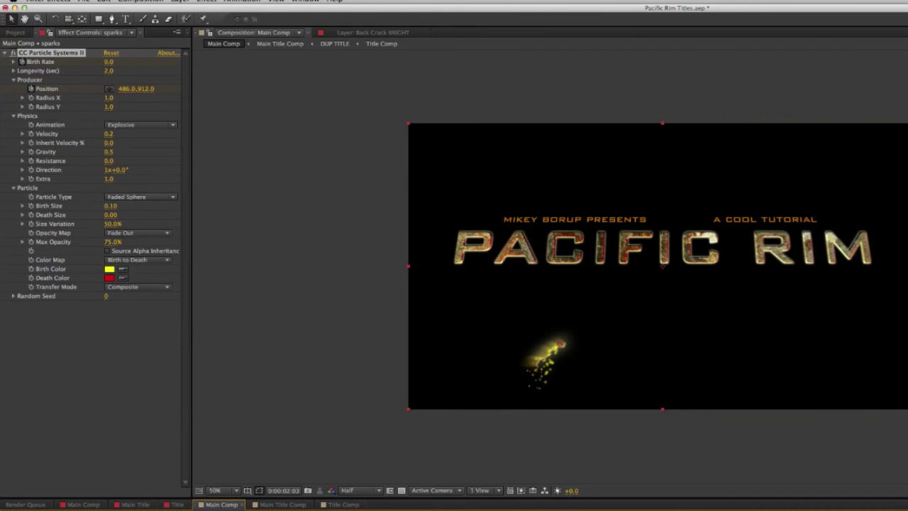
key("space")
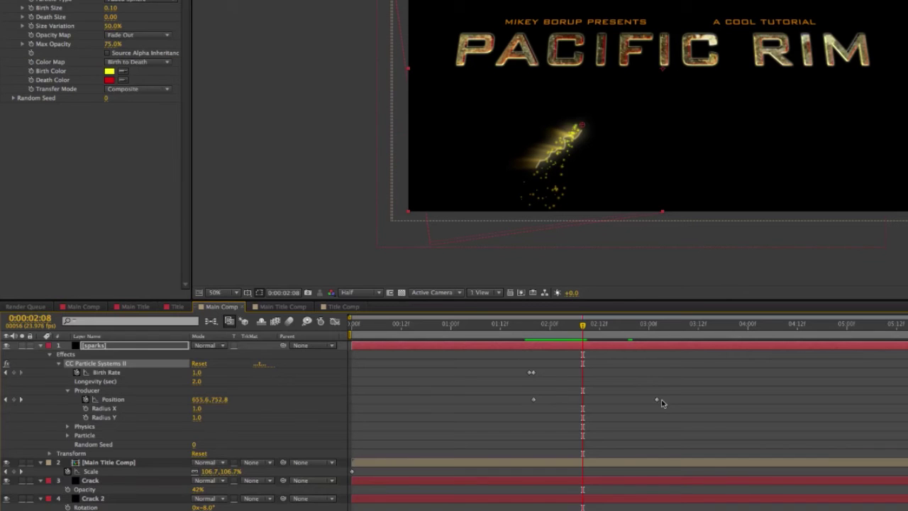
Move the sparks' end Position keyframe to 0:00:02:07, keyframe Birth Rate at 0 there, and preview the burst.
left_click_drag(658, 401, 578, 401)
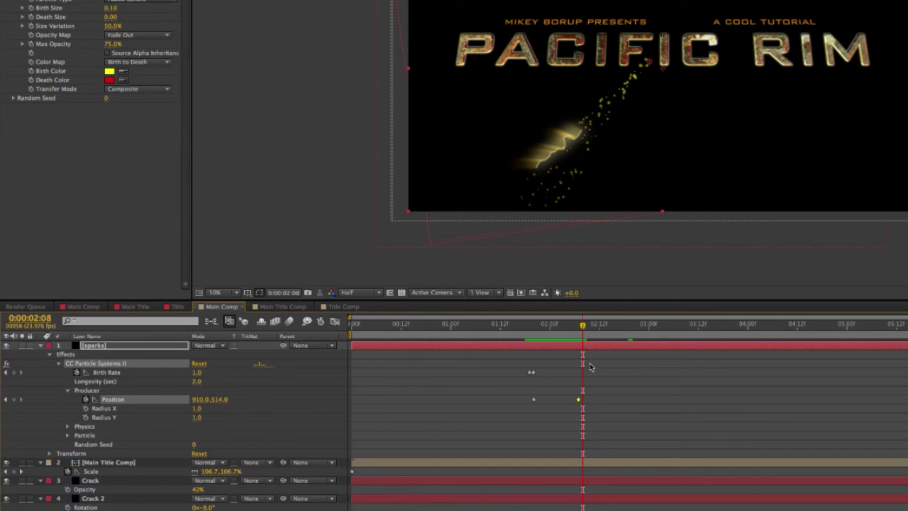
left_click(575, 335)
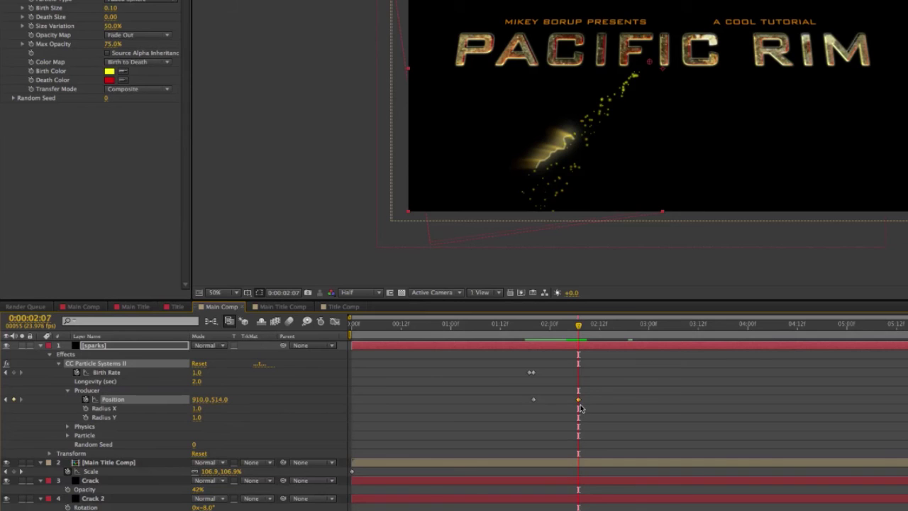
left_click(198, 373)
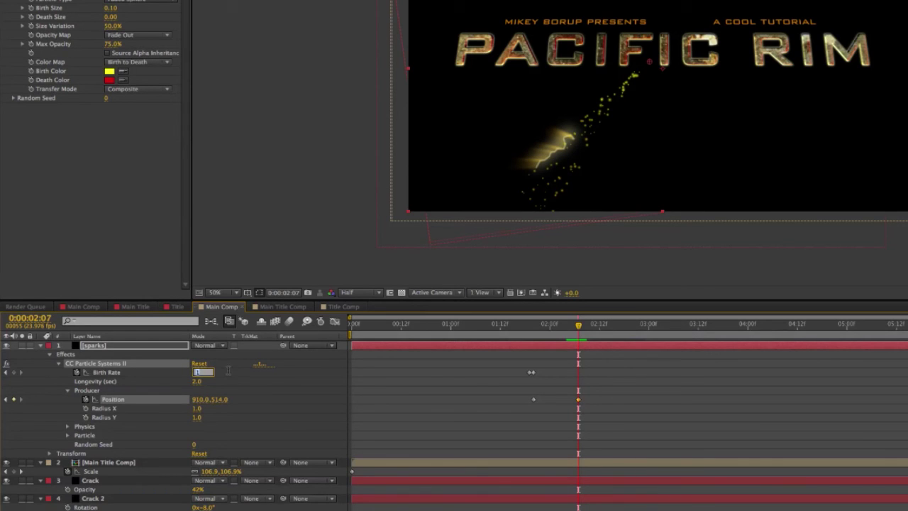
type("0")
key("Return")
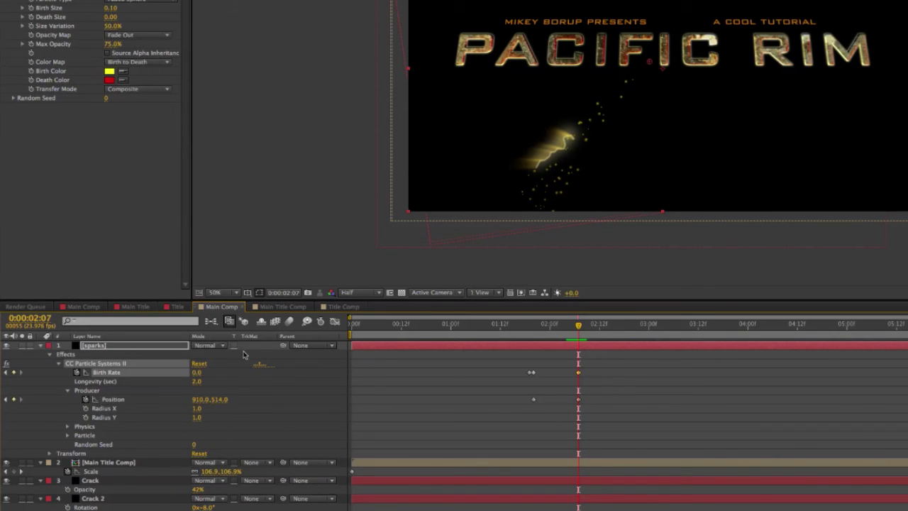
left_click(521, 332)
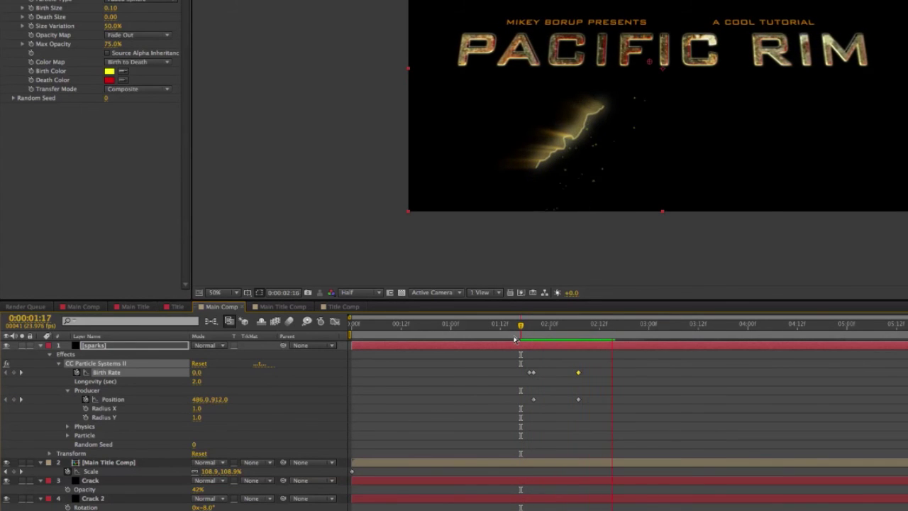
key("space")
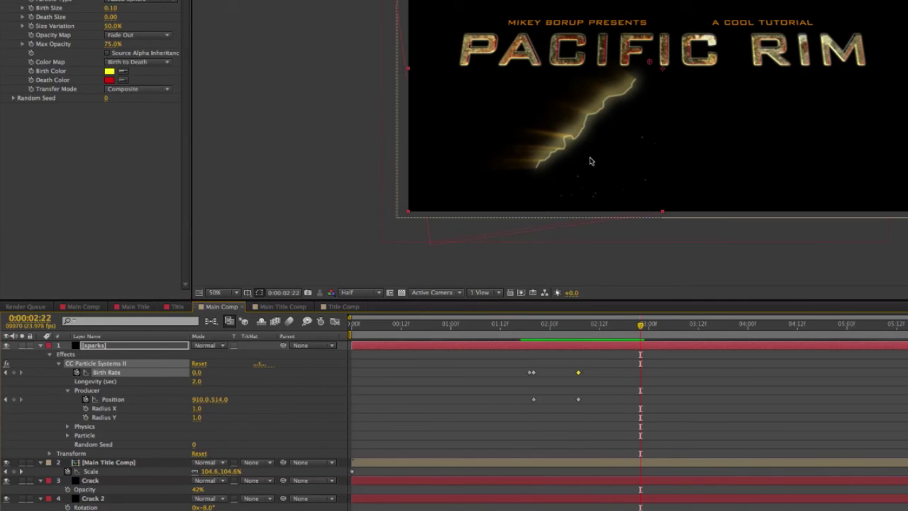
left_click(525, 327)
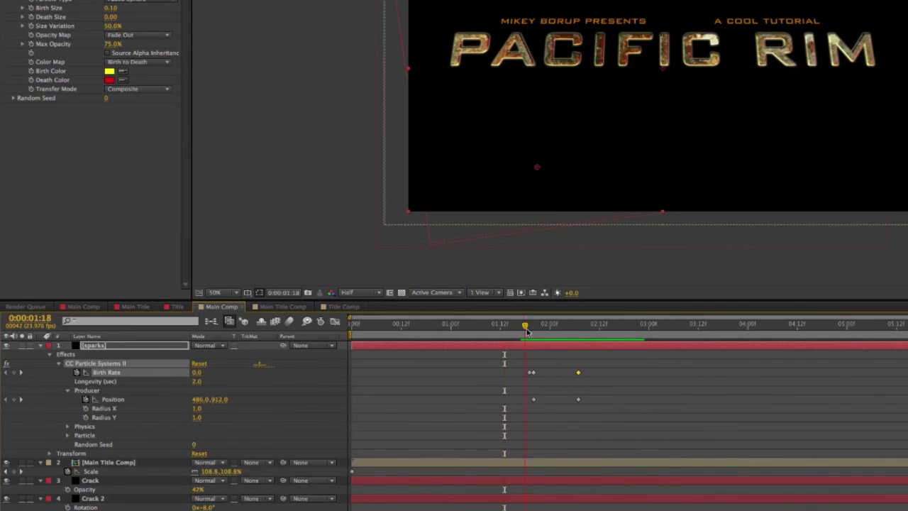
key("KP_0")
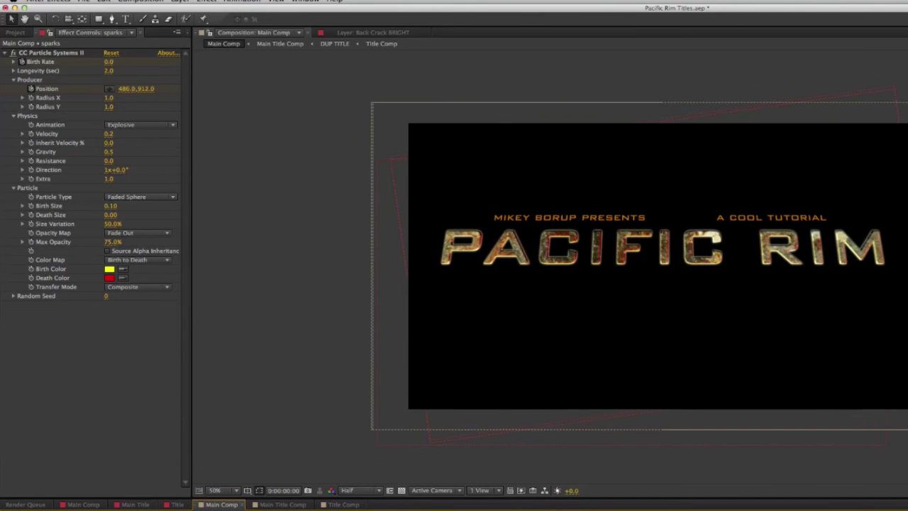
Add an adjustment layer at 0:00:03:23 and draw a freeform Pen mask on it around the bright core of the light burst.
key("super+a")
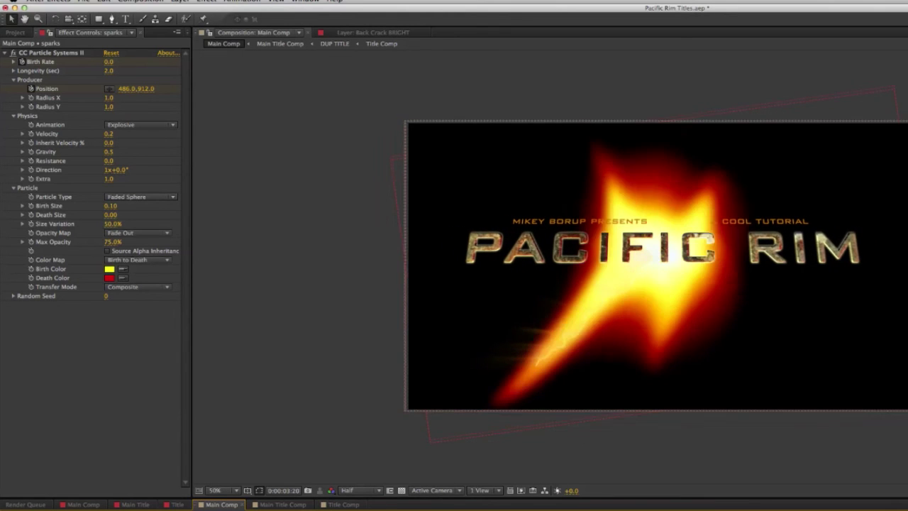
left_click(181, 1)
mouse_move(186, 11)
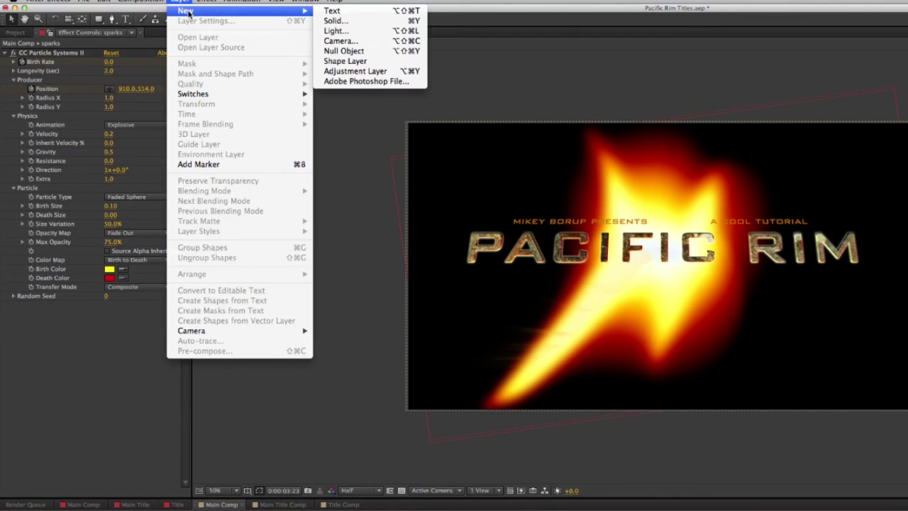
left_click(364, 71)
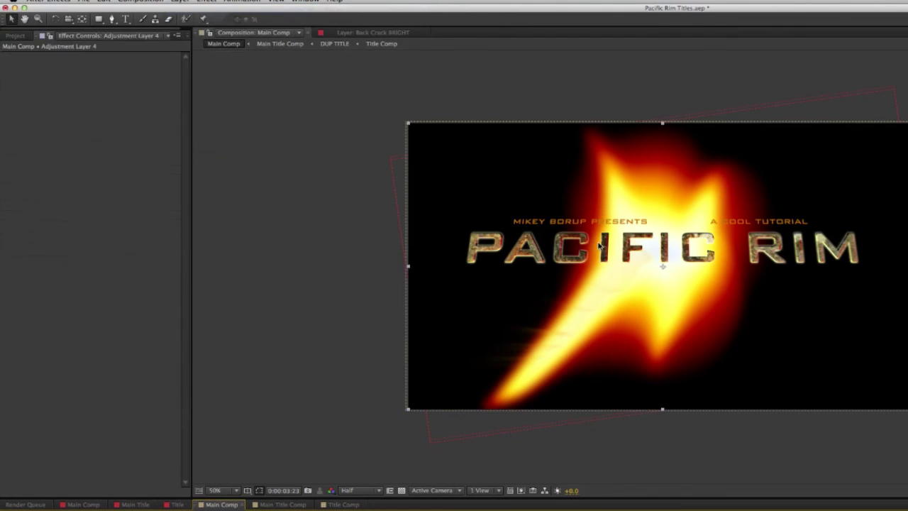
left_click(113, 19)
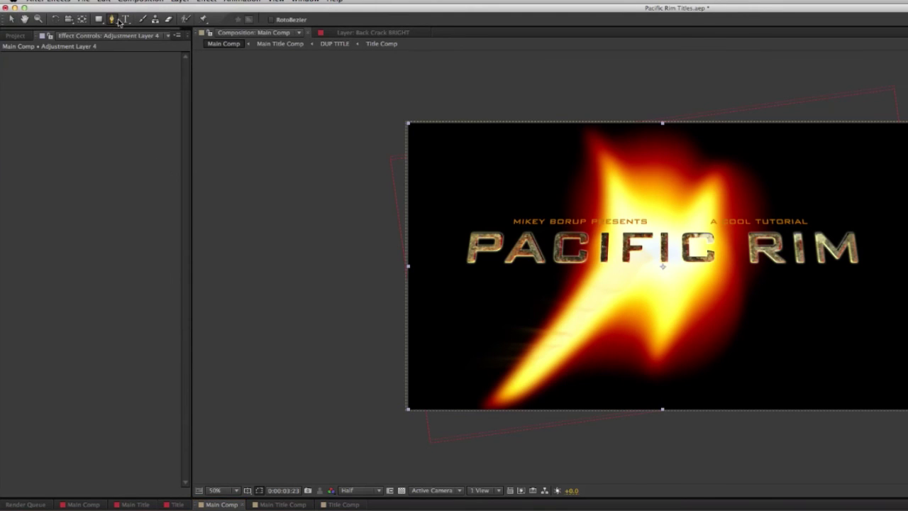
left_click(658, 289)
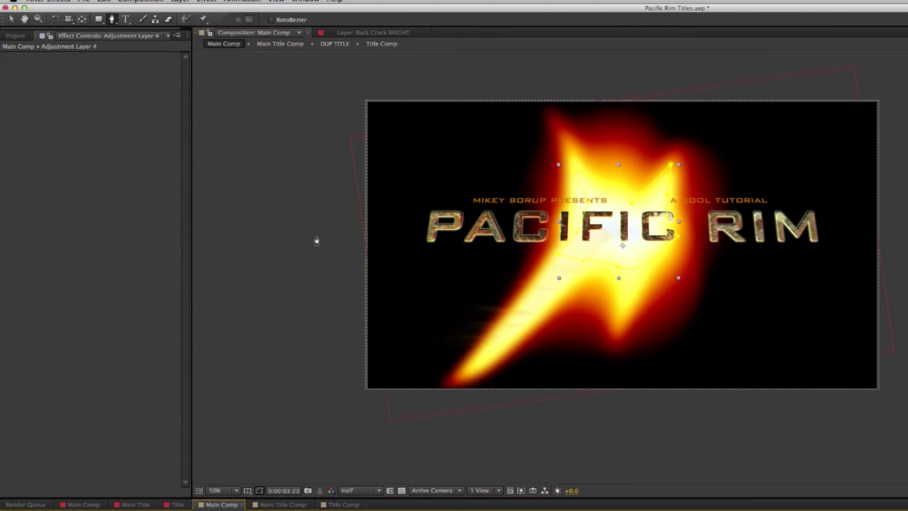
Apply the Exposure color correction effect to the masked adjustment layer and raise its Exposure to 4.04.
left_click(206, 3)
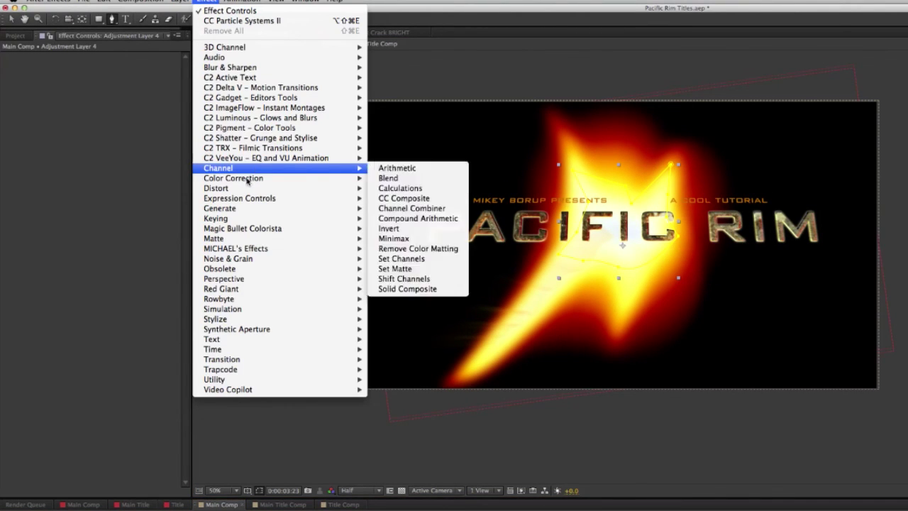
mouse_move(284, 178)
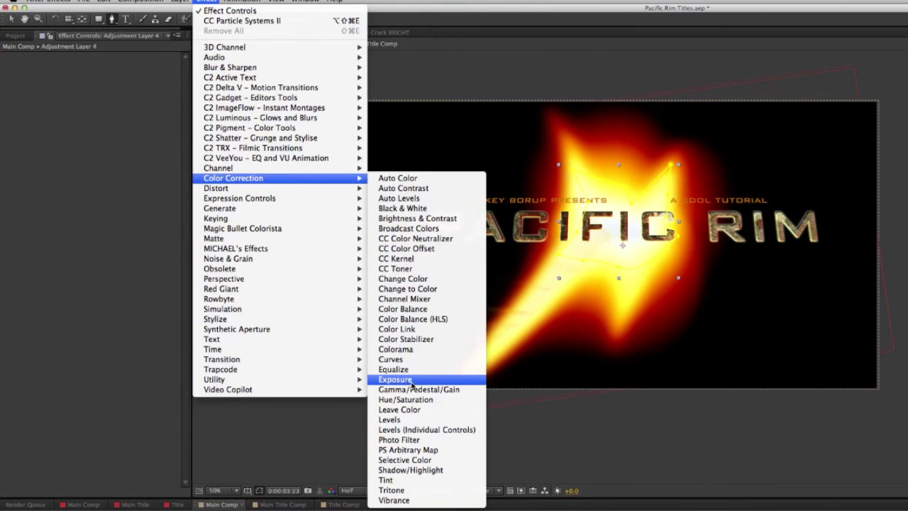
left_click(395, 379)
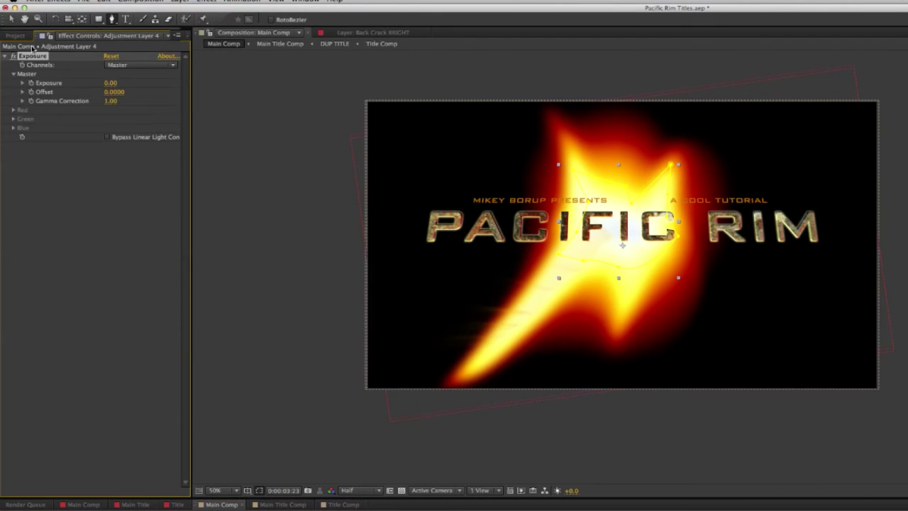
left_click_drag(110, 83, 185, 88)
left_click_drag(296, 93, 343, 95)
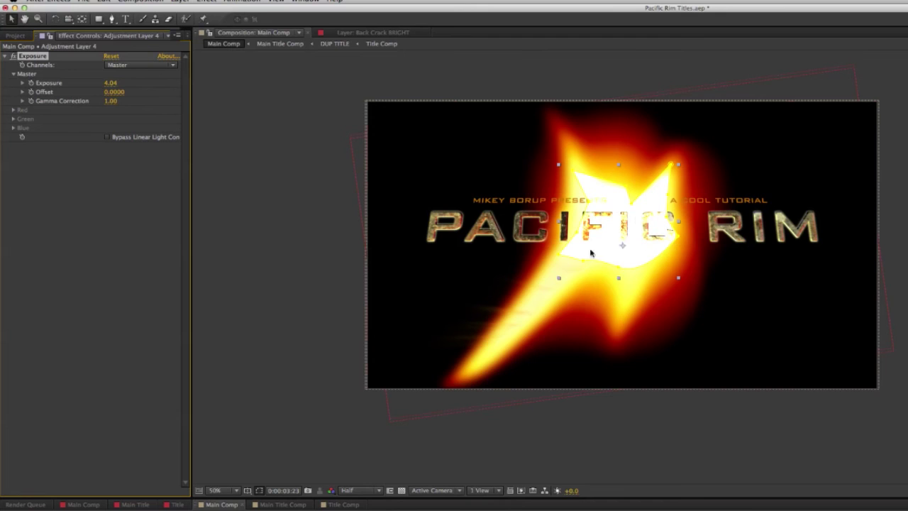
Feather the adjustment layer's mask by 108 pixels and set its Exposure to 3.00.
left_click(663, 227)
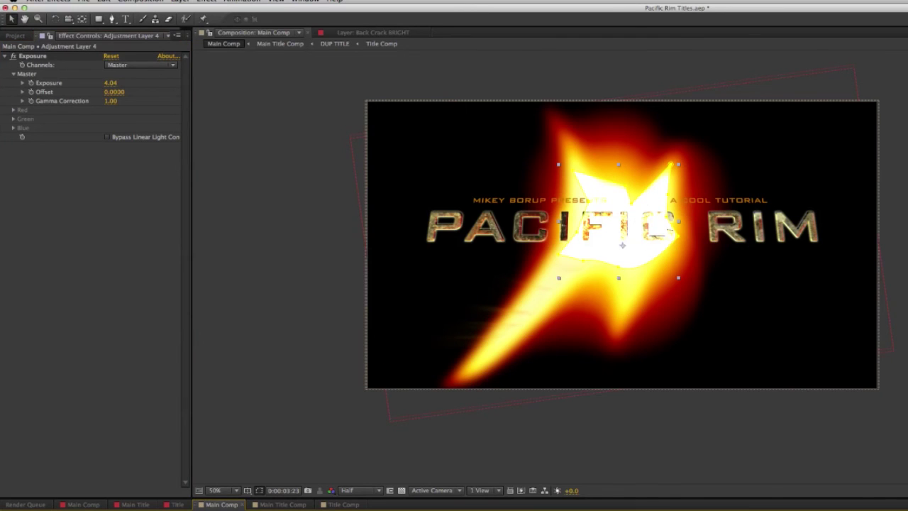
key("super+shift+a")
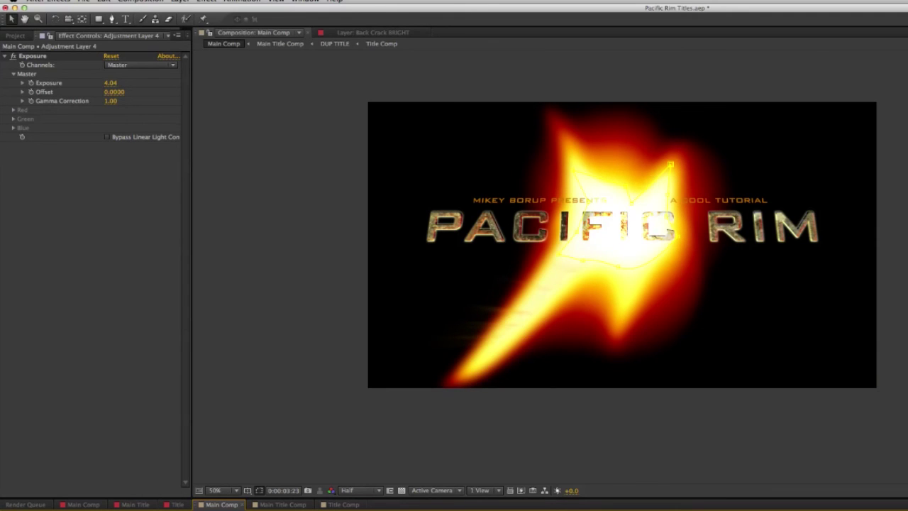
left_click_drag(114, 83, 112, 83)
left_click(110, 83)
type("3")
key("Return")
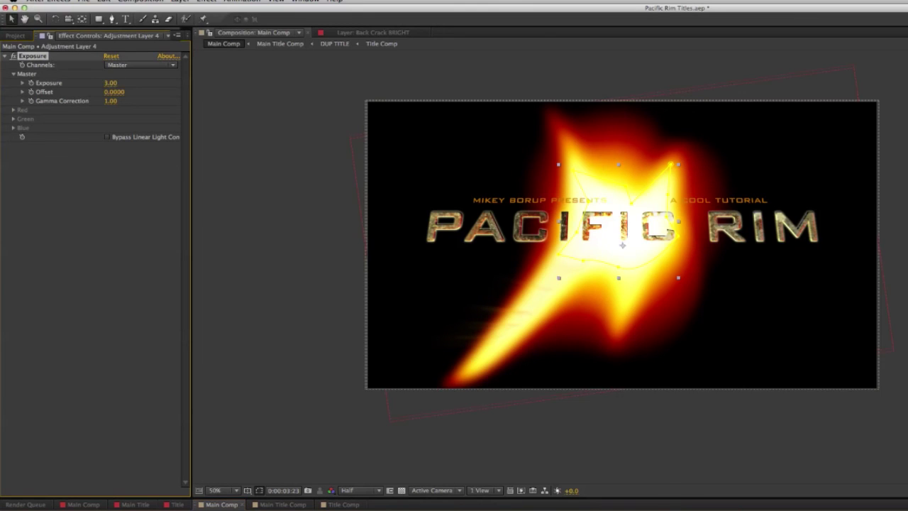
left_click_drag(112, 84, 112, 84)
key("space")
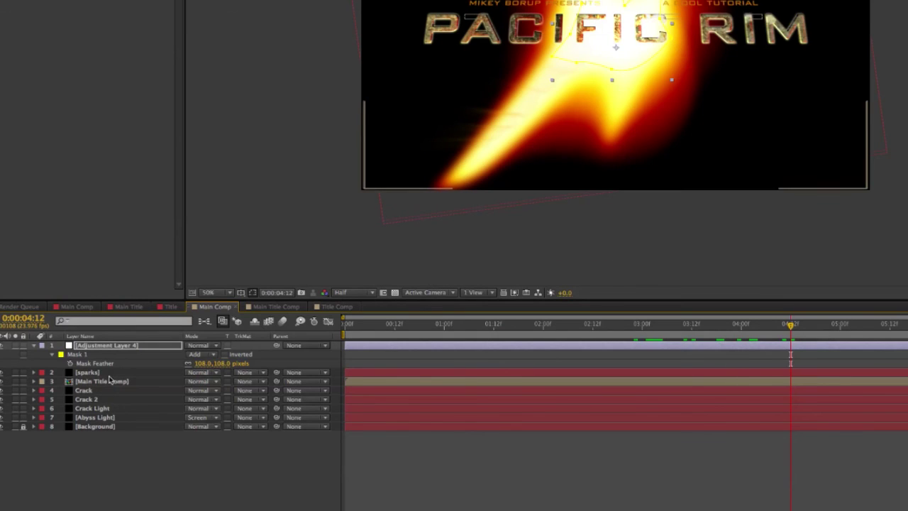
Parent the adjustment layer to the Abyss Light layer and check that it follows the light burst.
left_click(107, 372)
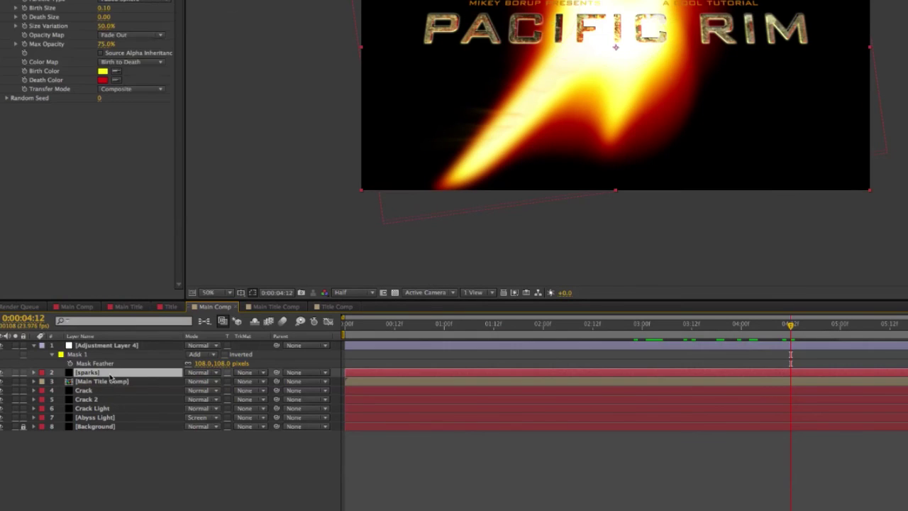
left_click(106, 418)
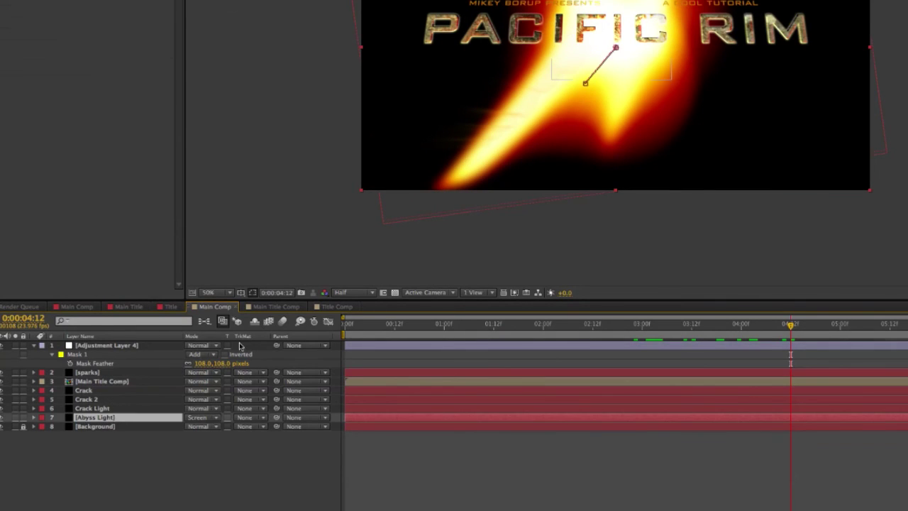
left_click_drag(276, 345, 108, 417)
left_click_drag(755, 332, 658, 338)
key("space")
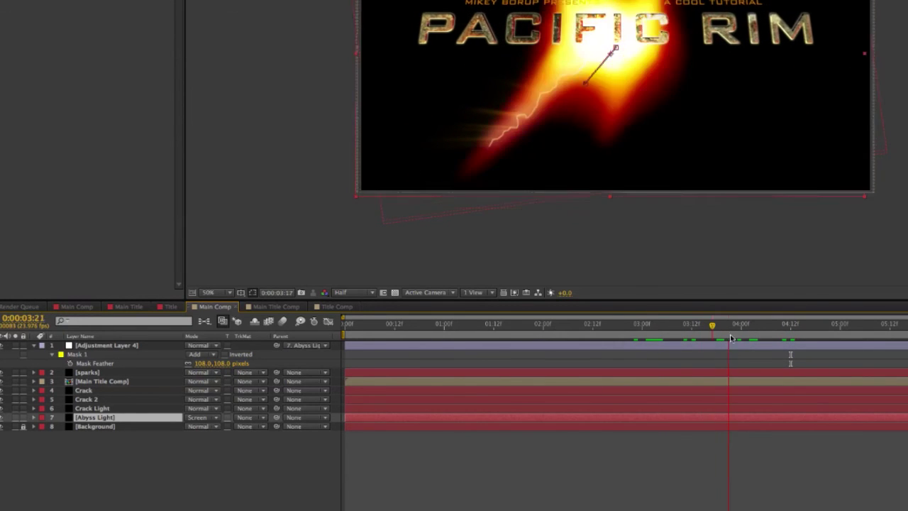
left_click_drag(674, 331, 690, 338)
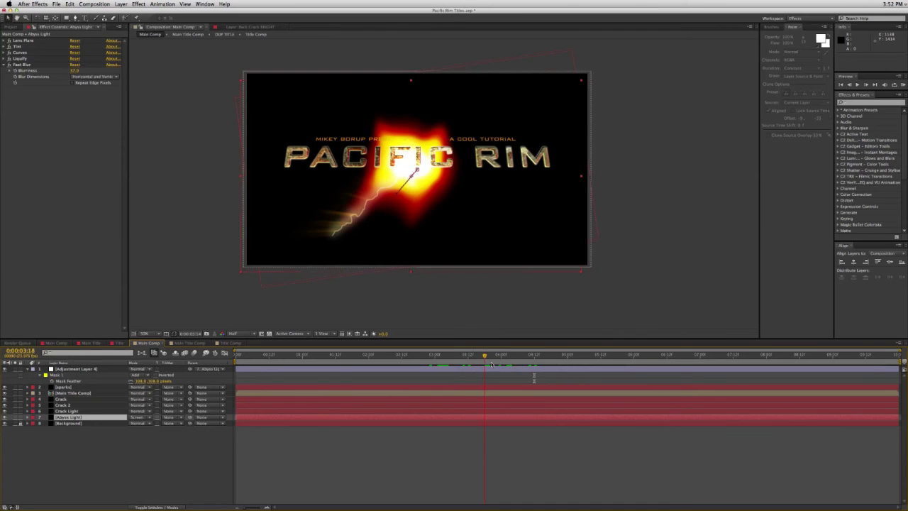
Animate the adjustment layer's Exposure from 0.00 at 0:00:02:23 to 3.00 at 0:00:03:23 and preview the burst.
left_click_drag(502, 364, 499, 364)
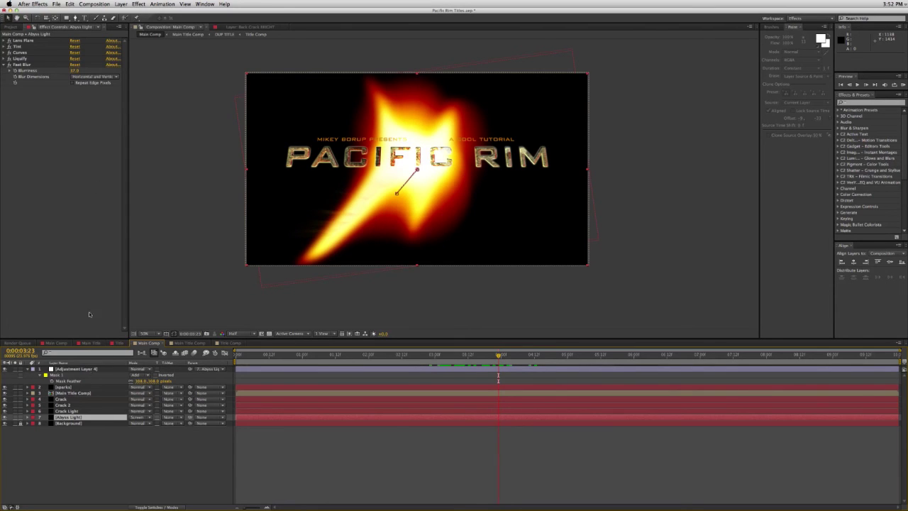
left_click(88, 369)
left_click(21, 63)
left_click_drag(478, 357, 432, 357)
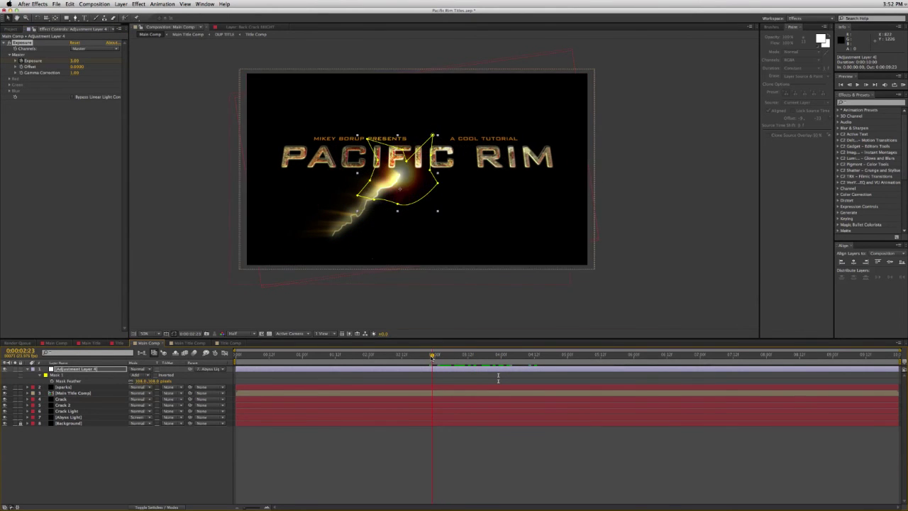
left_click(74, 61)
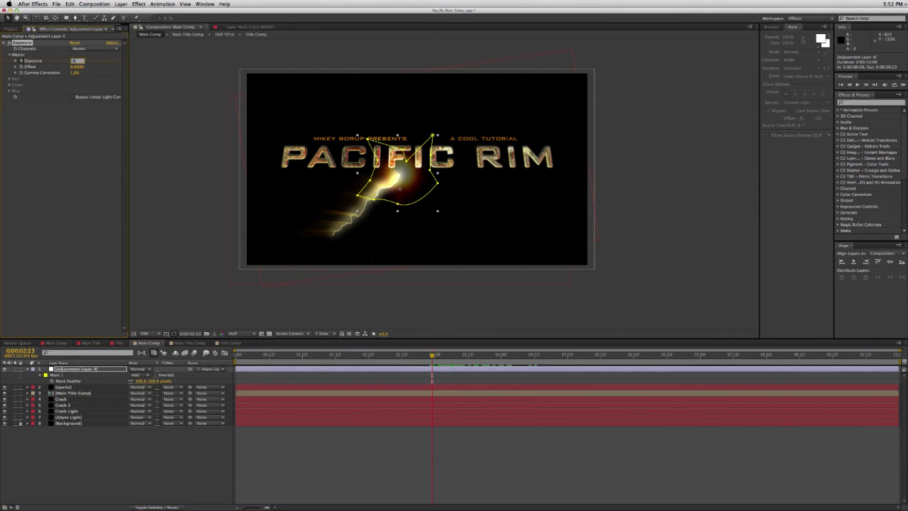
type("3")
key("Return")
left_click(186, 253)
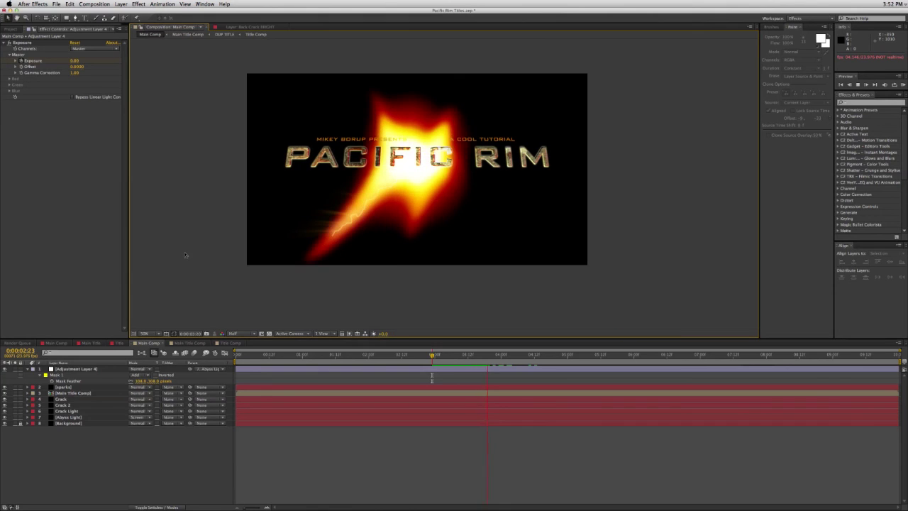
key("space")
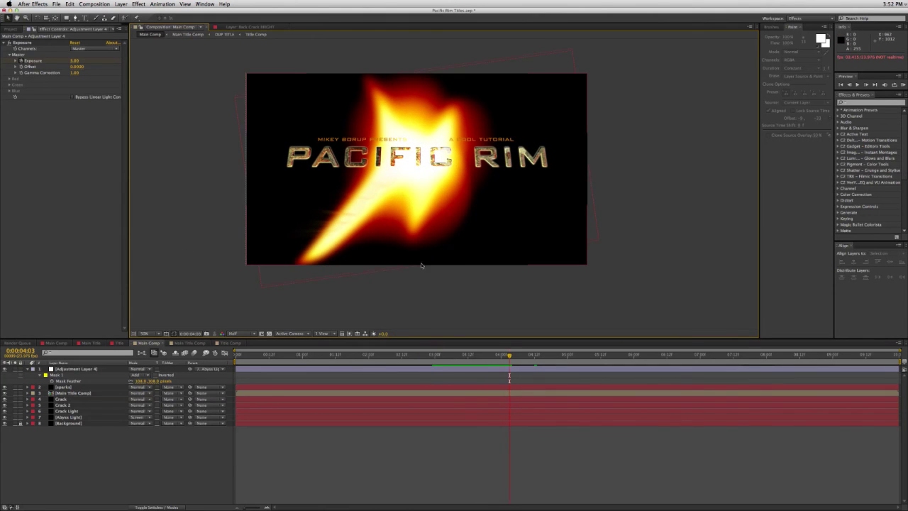
key("space")
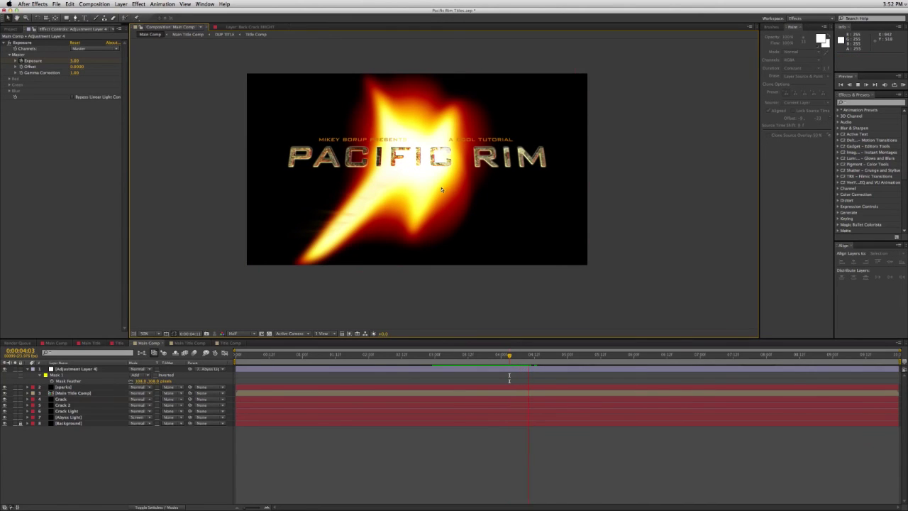
key("space")
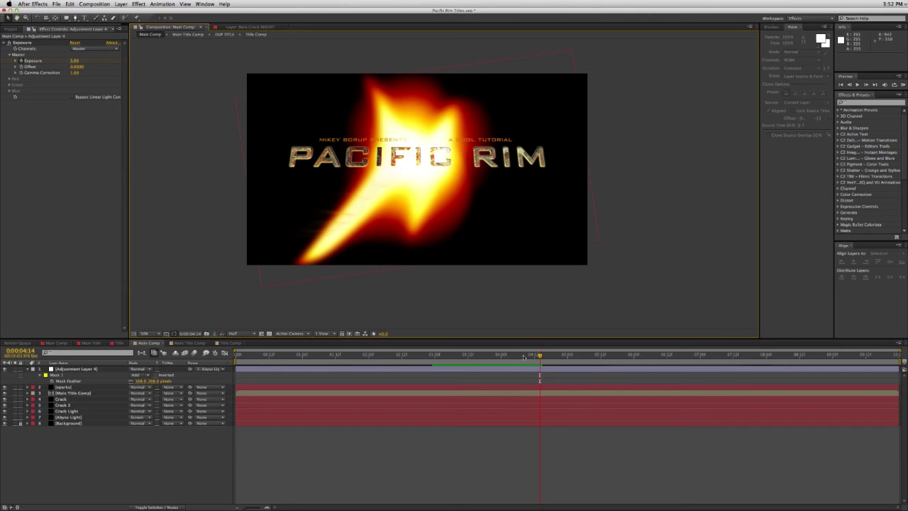
Reveal the Abyss Light layer's Lens Flare properties and add a Flare Brightness keyframe at 0:00:04:13.
left_click(80, 392)
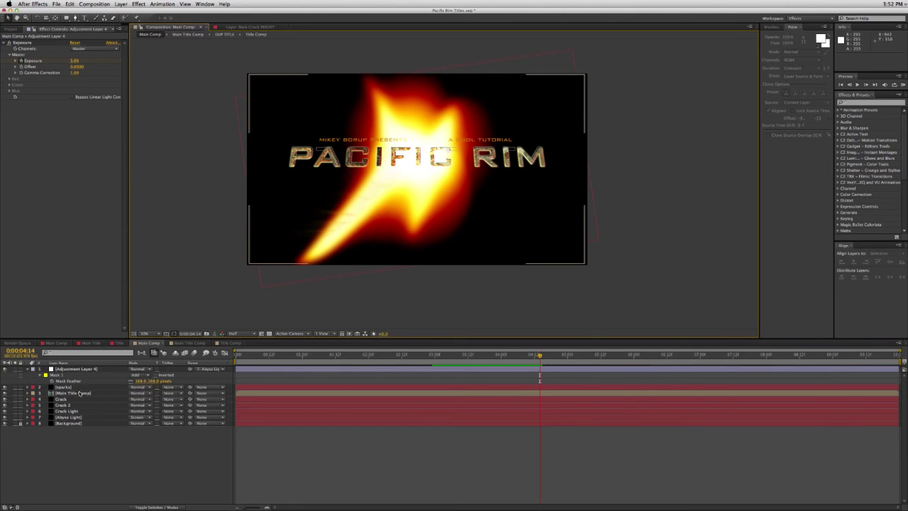
left_click(46, 417)
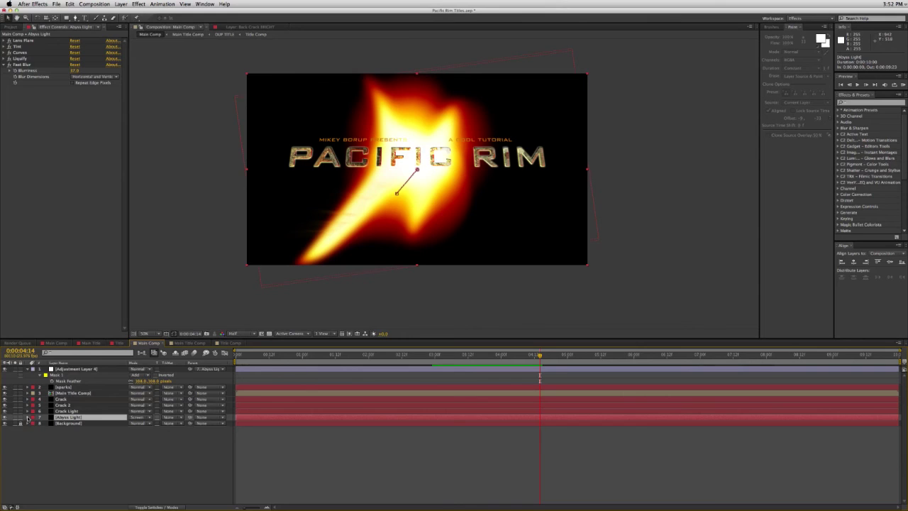
left_click(30, 417)
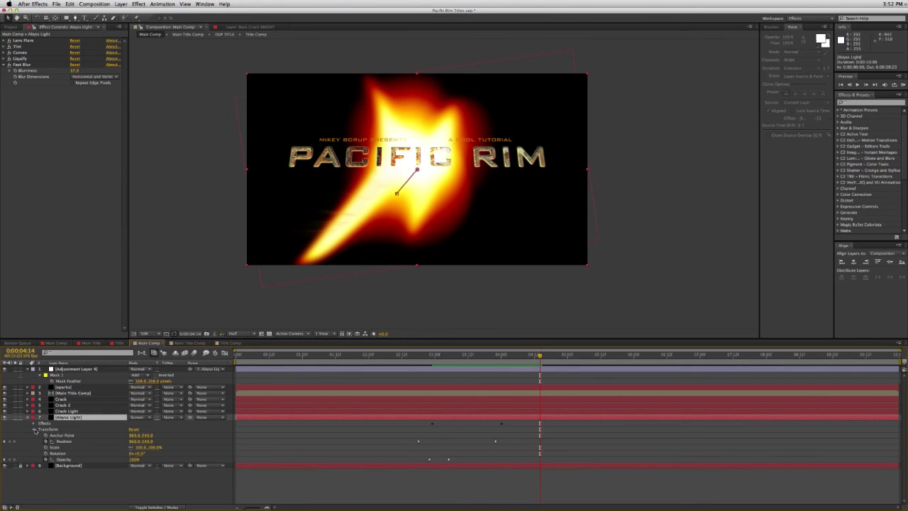
left_click(35, 423)
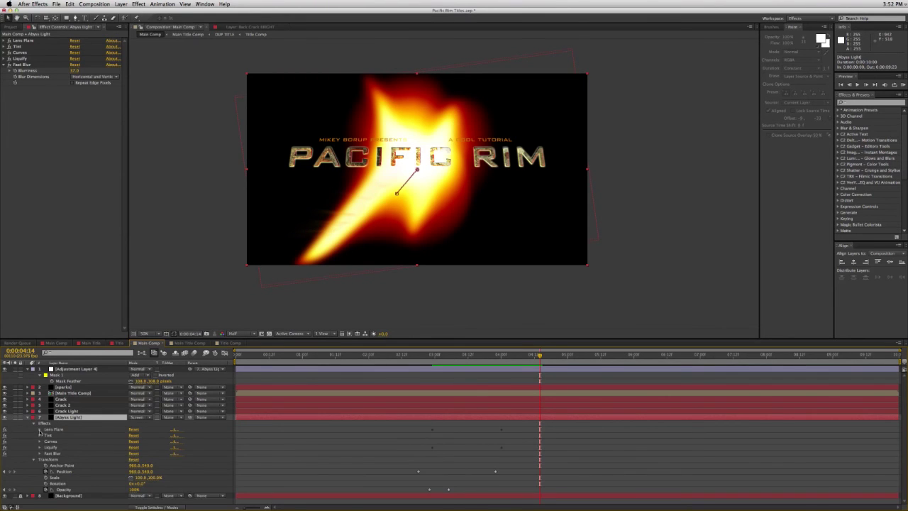
left_click(40, 429)
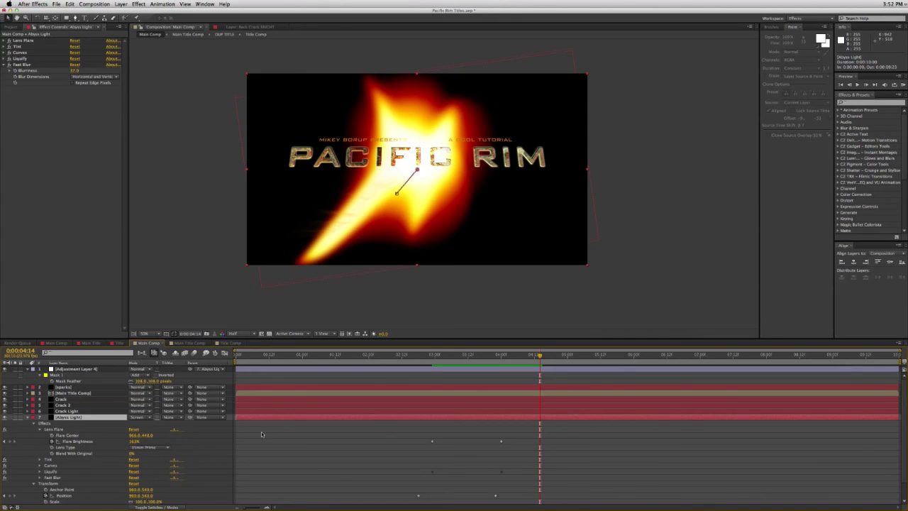
mouse_move(539, 355)
left_mouse_down()
mouse_move(501, 355)
mouse_move(537, 355)
left_mouse_up()
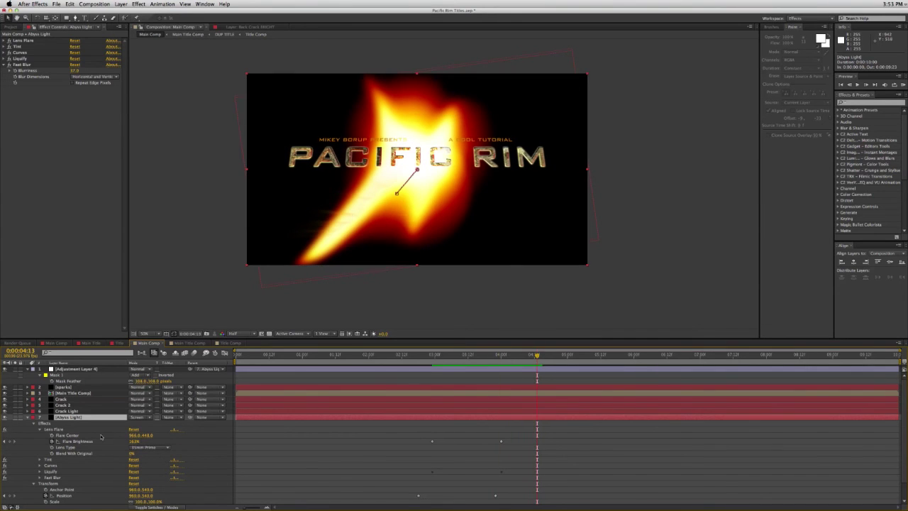
left_click(11, 441)
Add slightly varied Flare Brightness keyframes on Abyss Light at 0:00:05:01 and 0:00:05:13 to make the light flicker.
left_click_drag(134, 442, 102, 442)
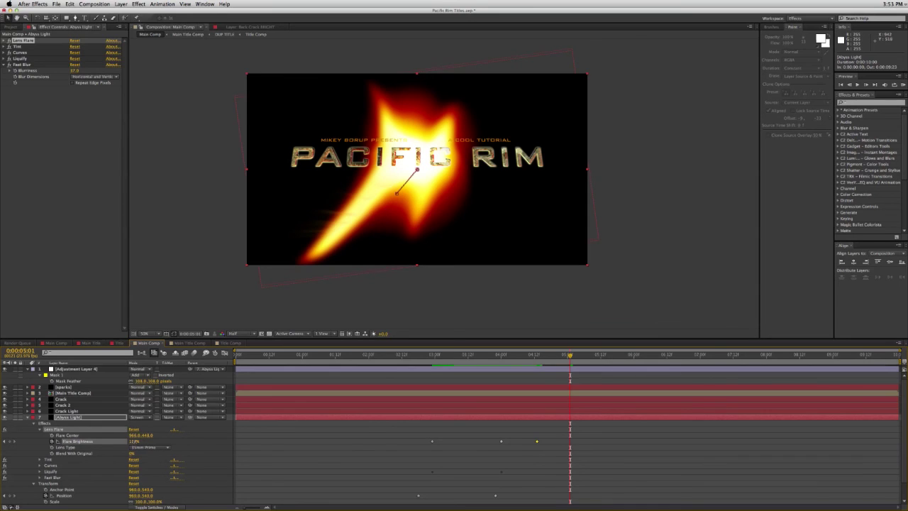
left_click(135, 441)
type("16")
key("Return")
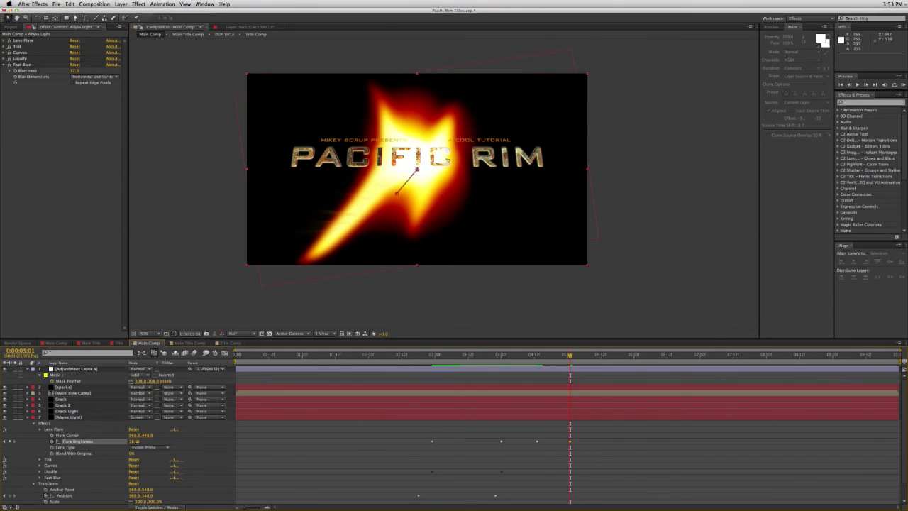
left_click(604, 354)
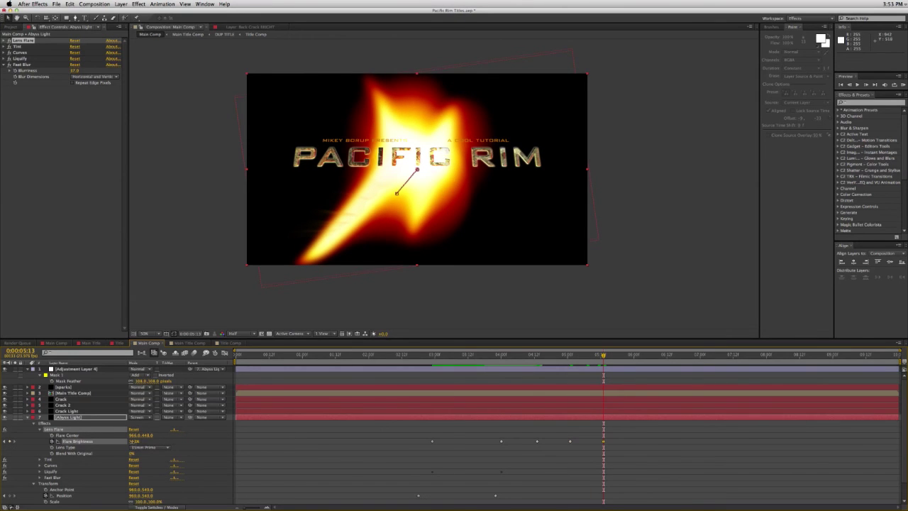
Raise Flare Brightness to 300% at 0:00:05:22 and move the Abyss Light layer directly below Main Title Comp.
left_click(617, 358)
left_click(627, 358)
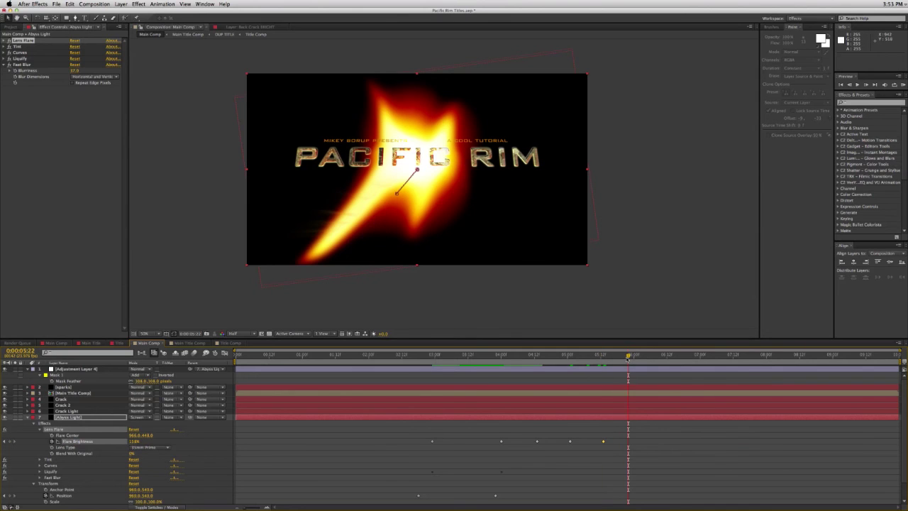
left_click_drag(312, 443, 339, 444)
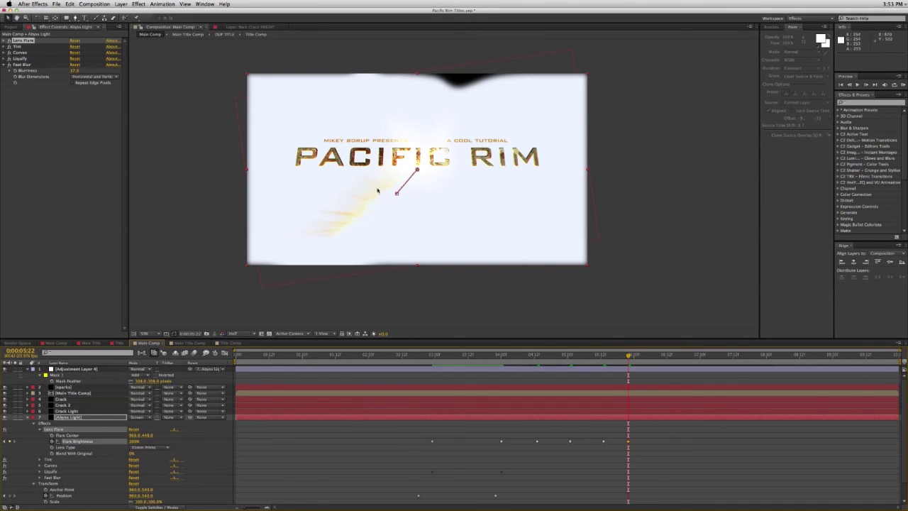
left_click_drag(68, 419, 68, 400)
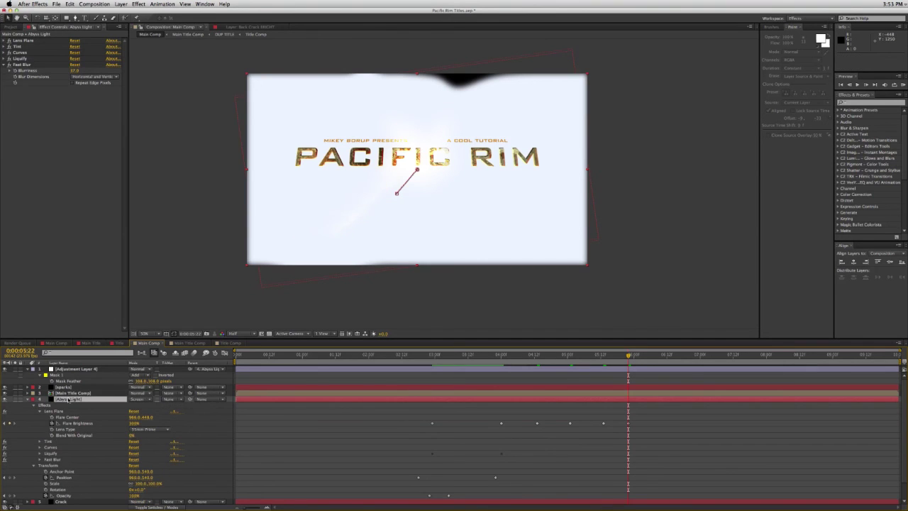
Animate Abyss Light's Scale from 100% at 0:00:04:09 to 117% at 0:00:05:13 and preview the growth.
left_click(604, 359)
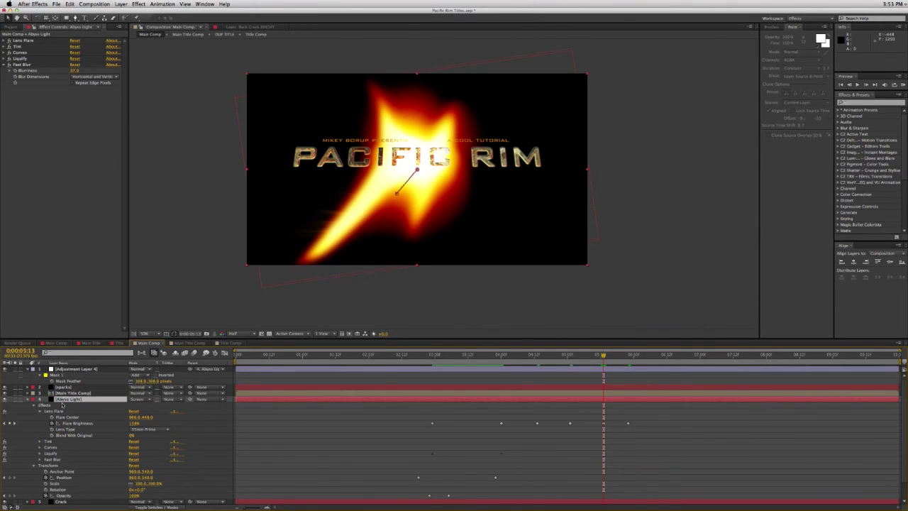
key("s")
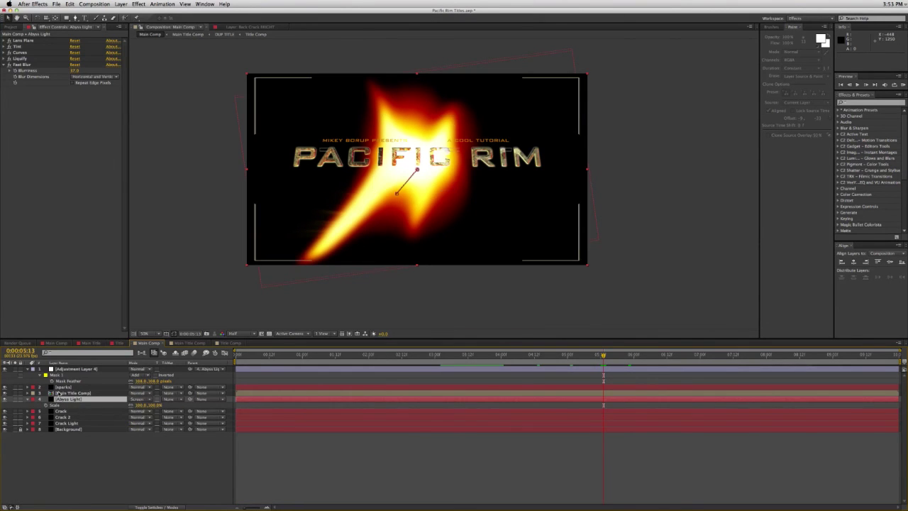
left_click(45, 406)
left_click_drag(604, 406, 527, 405)
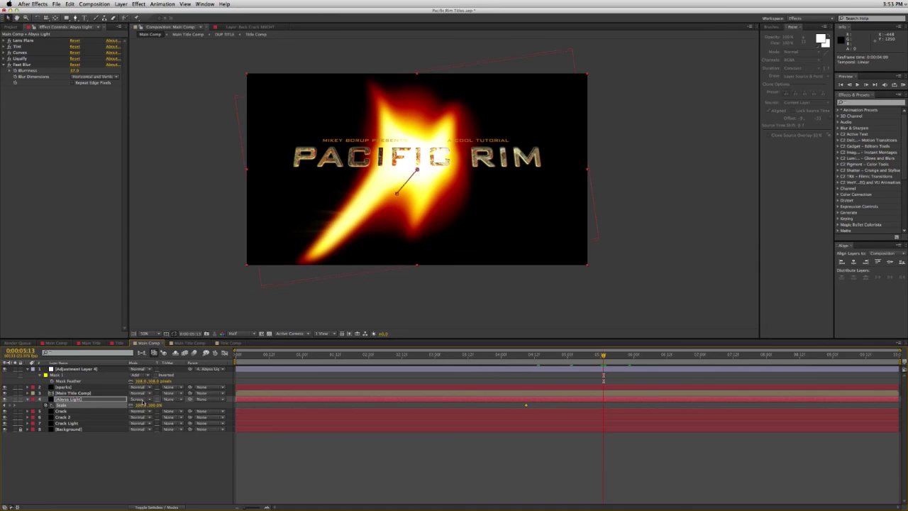
left_click_drag(139, 404, 148, 405)
key("space")
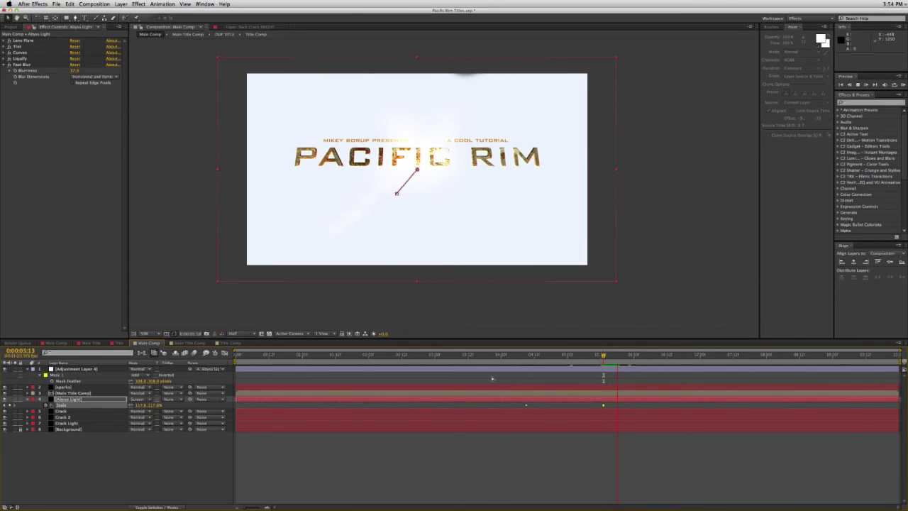
key("space")
Increase Abyss Light's ending Scale to 133%, keep its keyframe at 0:00:05:13, and preview the burst from 0:00:04:01.
key("space")
left_click_drag(147, 405, 148, 405)
mouse_move(611, 406)
left_click(604, 405)
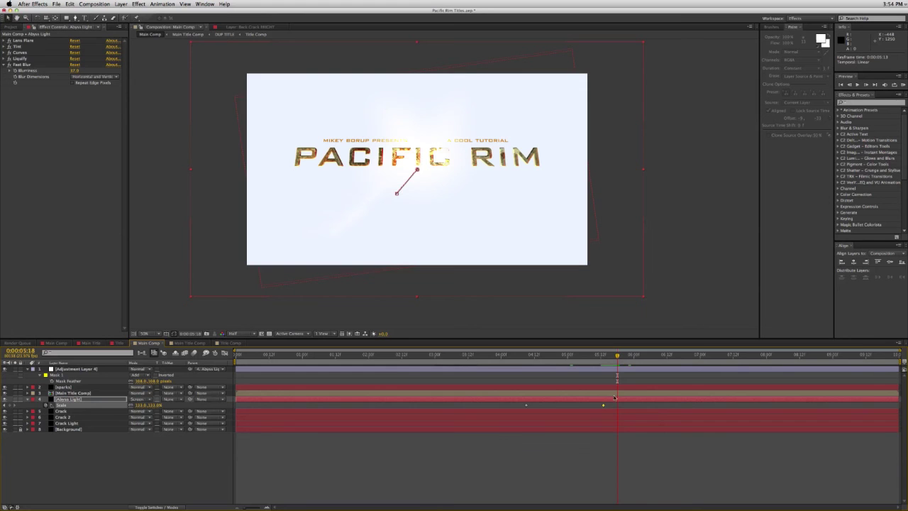
left_click(505, 357)
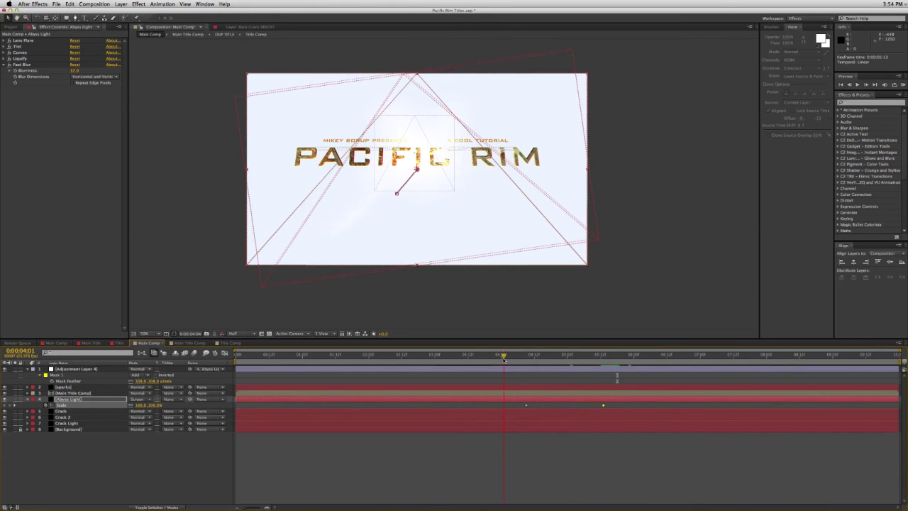
key("space")
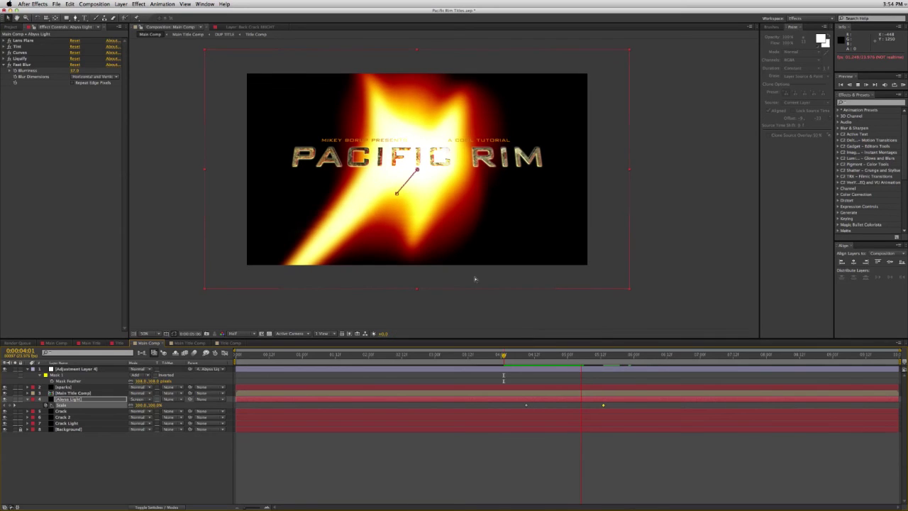
Fade out the Main Title Comp layer by keyframing its Opacity from 100% at 0:00:05:15 to 0% at 0:00:05:18.
left_click(614, 355)
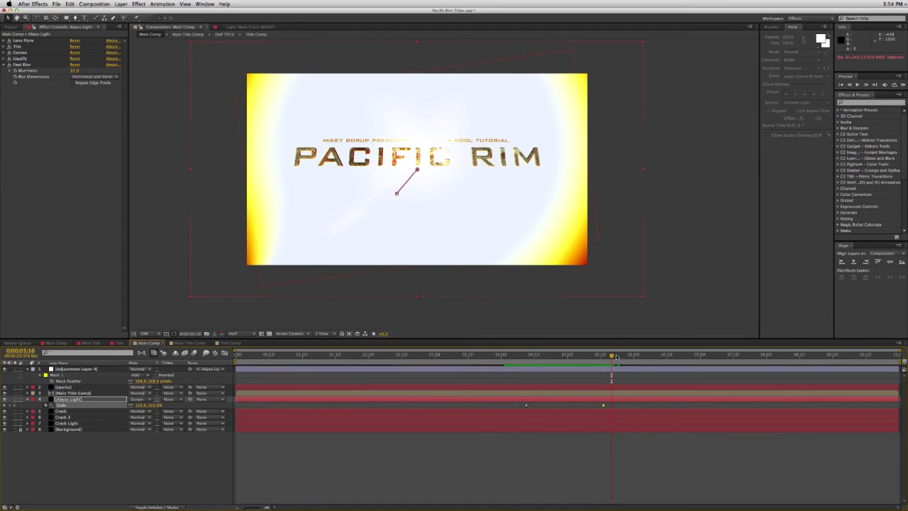
left_click_drag(611, 357, 608, 358)
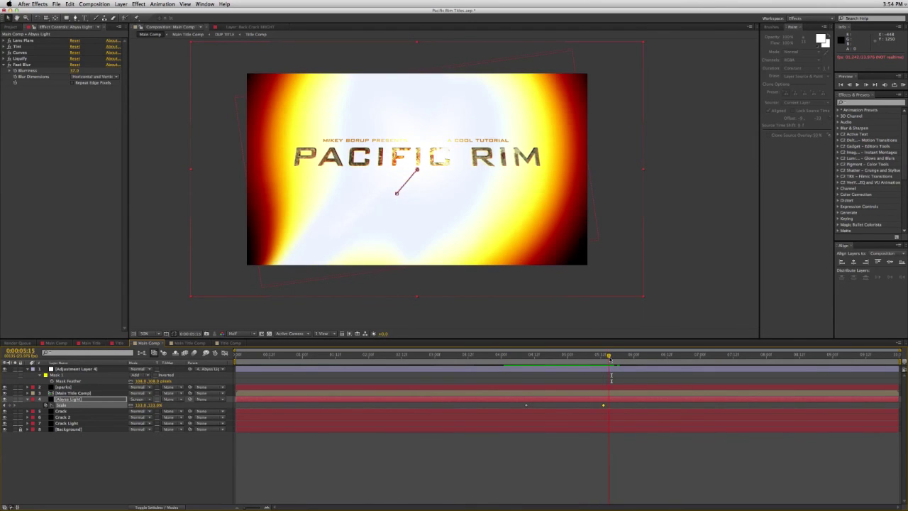
left_click(86, 393)
left_click(86, 393)
key("t")
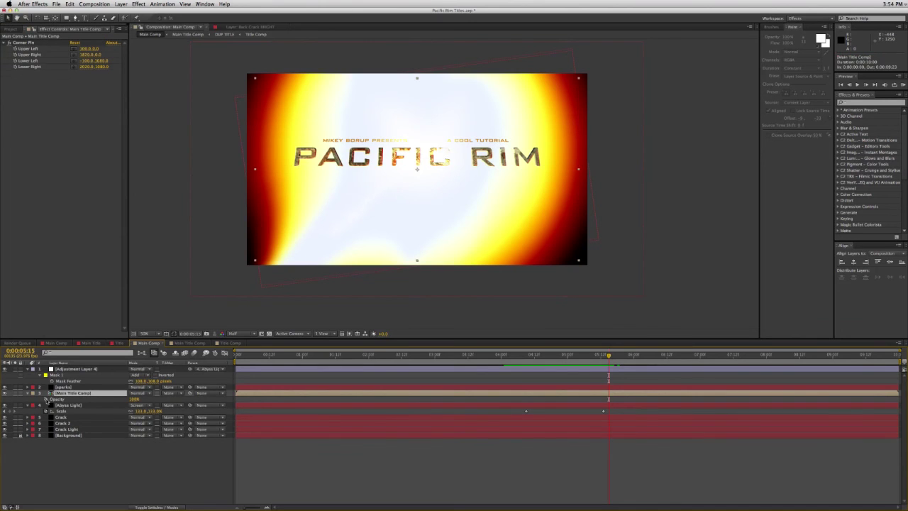
left_click(46, 399)
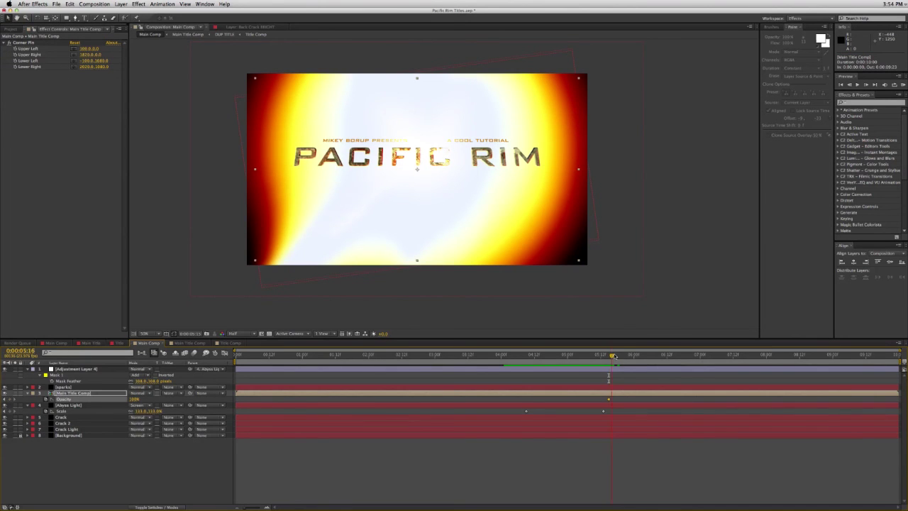
left_click_drag(613, 356, 617, 356)
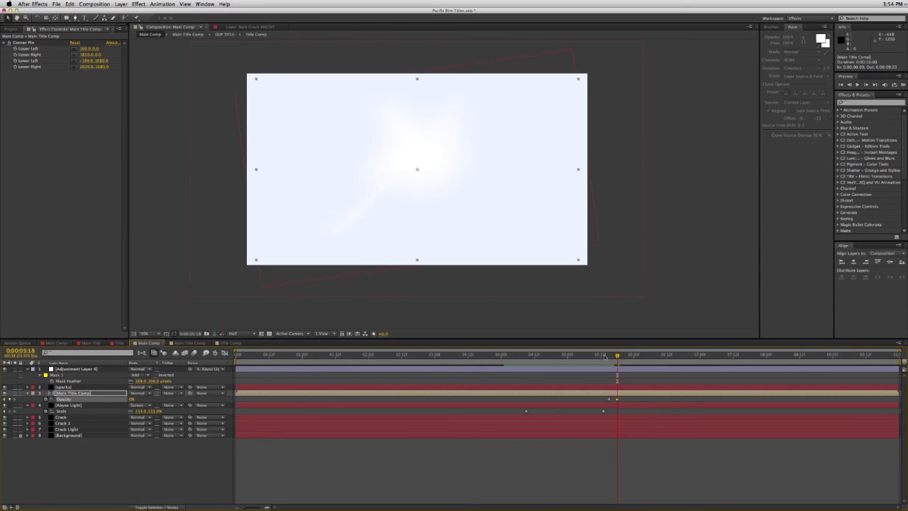
key("space")
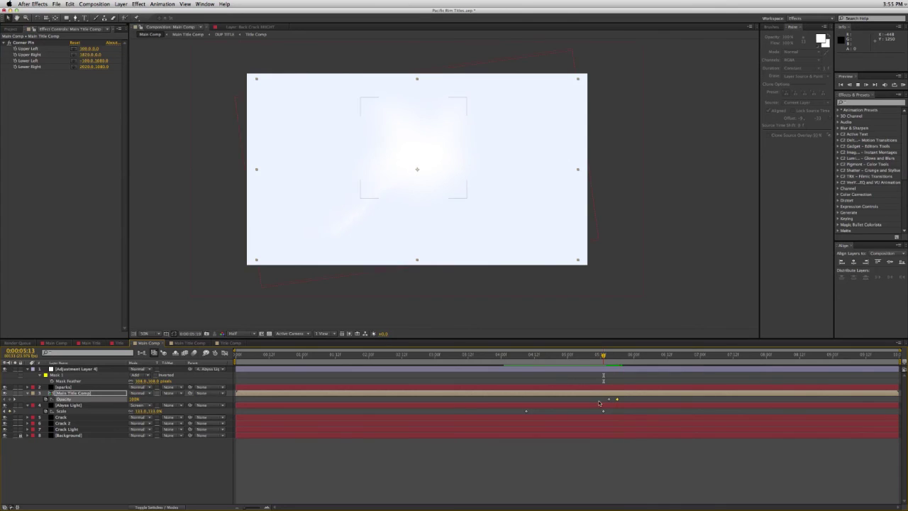
key("space")
Retime the title's Opacity keyframes to start at 0:00:05:13 and end at 0:00:05:17, and preview the fade.
left_click_drag(609, 399, 598, 357)
key("space")
key("space")
left_click(617, 399)
left_click(617, 400)
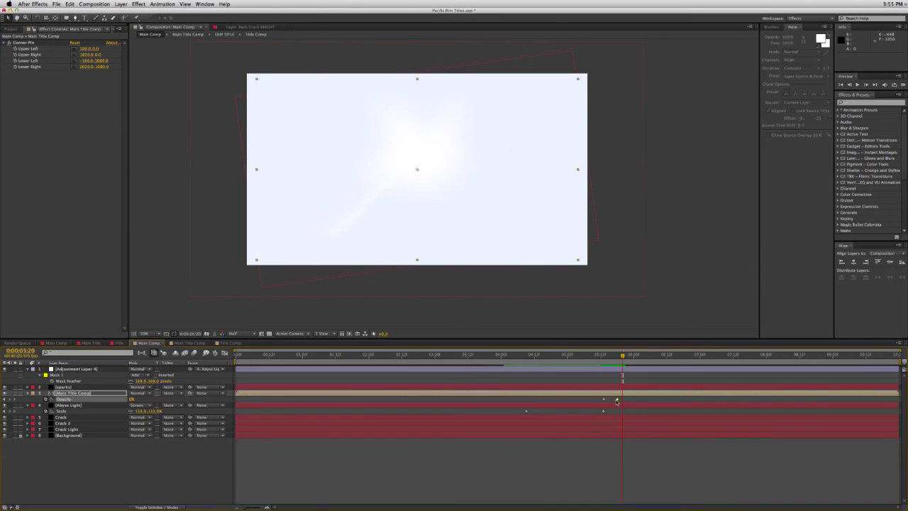
left_click(592, 355)
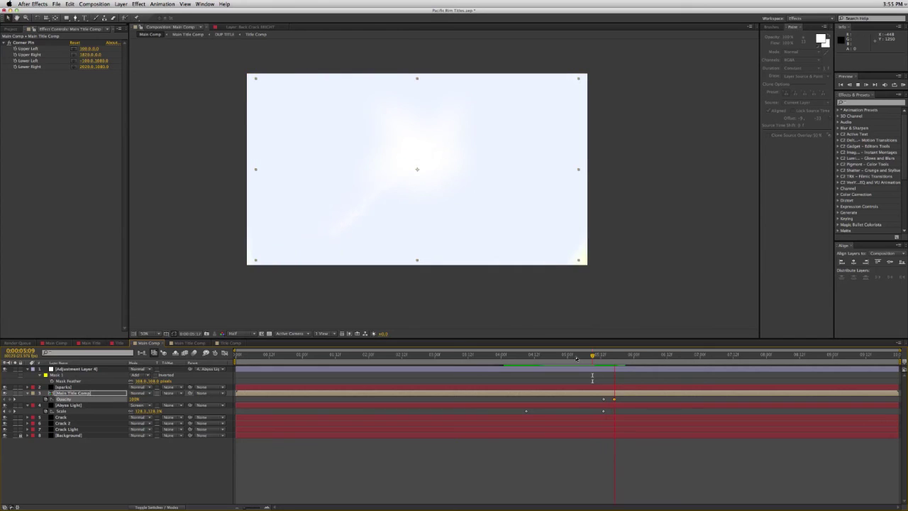
left_click(511, 458)
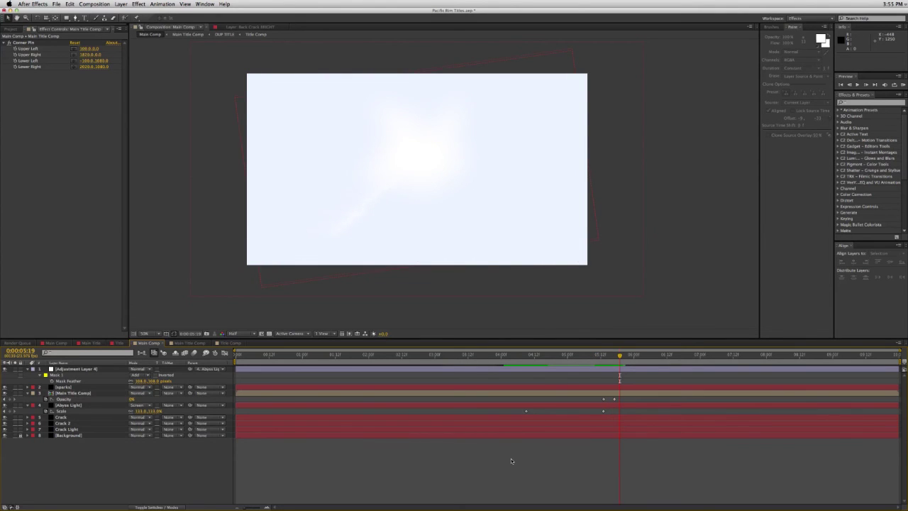
Preview the Pacific Rim title animation from 0:00:00:00 through the flash to white, and return to the first frame.
key("Home")
key("KP_0")
key("space")
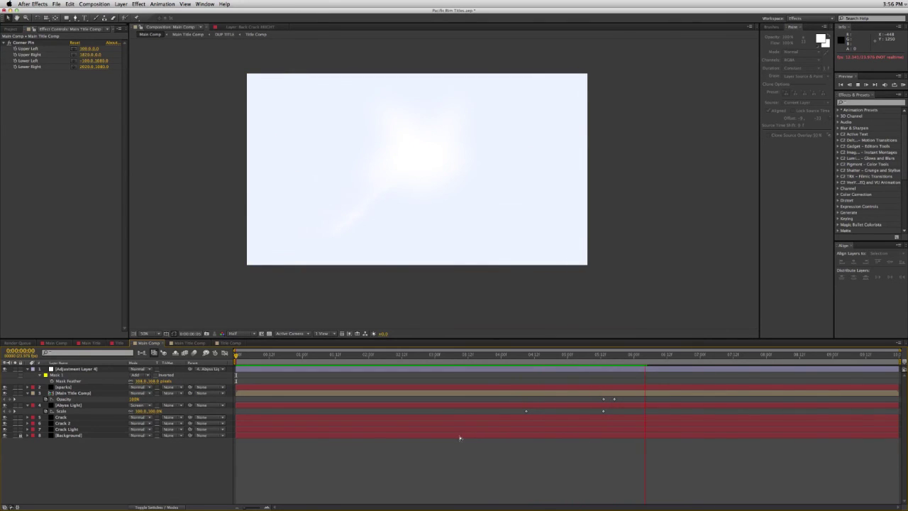
key("space")
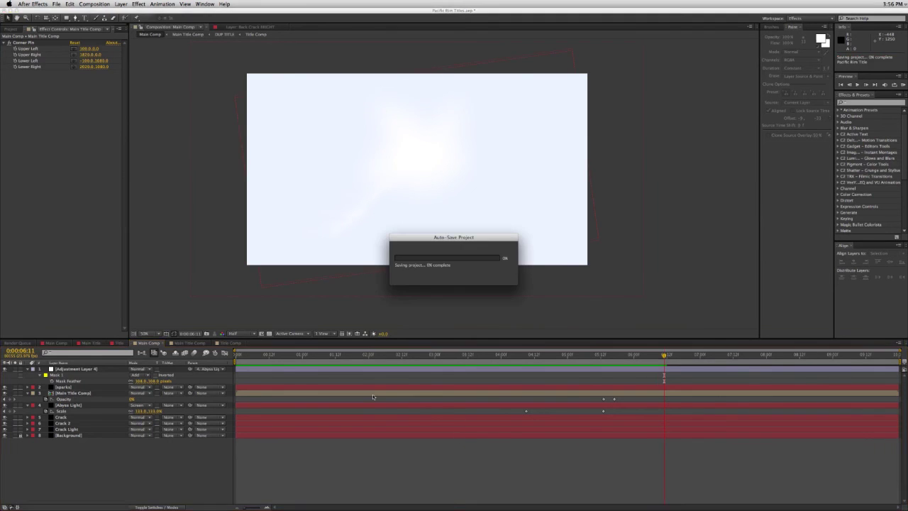
left_click_drag(247, 356, 229, 355)
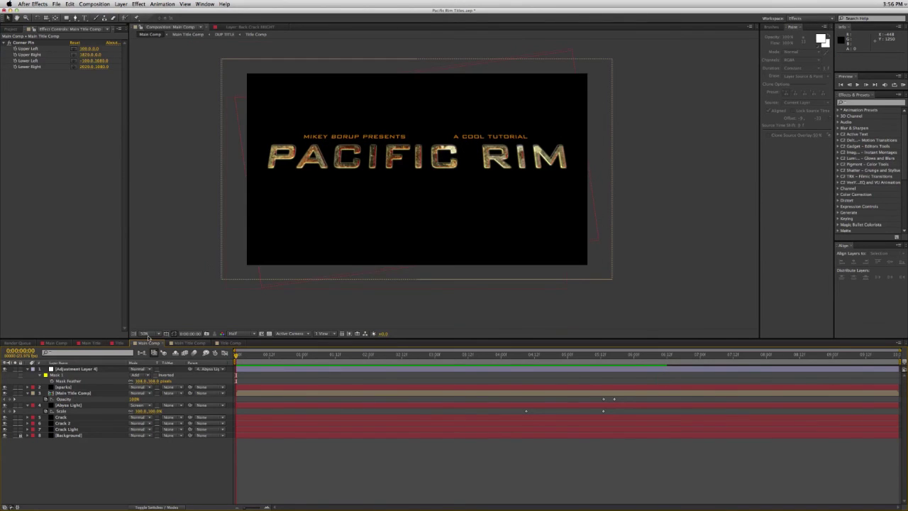
Open the other Main Comp, containing the Back Crack BRIGHT layer, and preview its title animation from near the start.
left_click(57, 342)
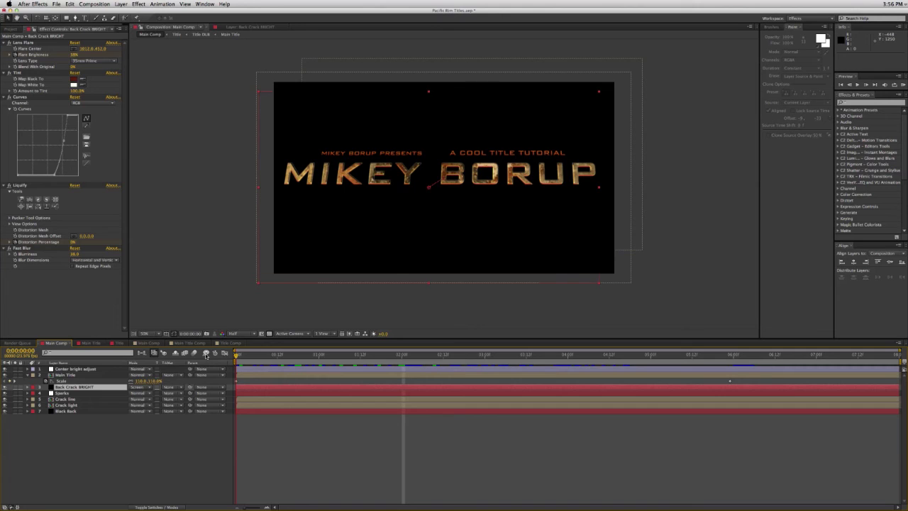
left_click(256, 355)
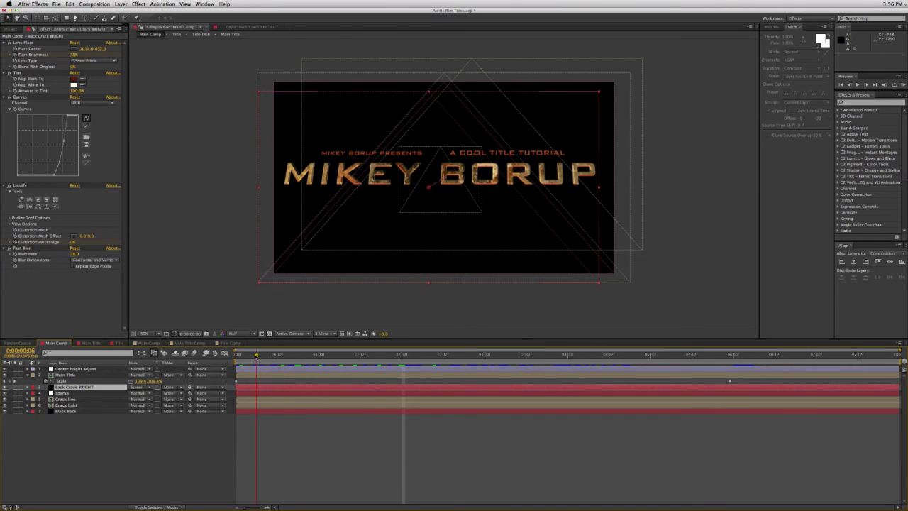
left_click_drag(254, 355, 239, 355)
key("space")
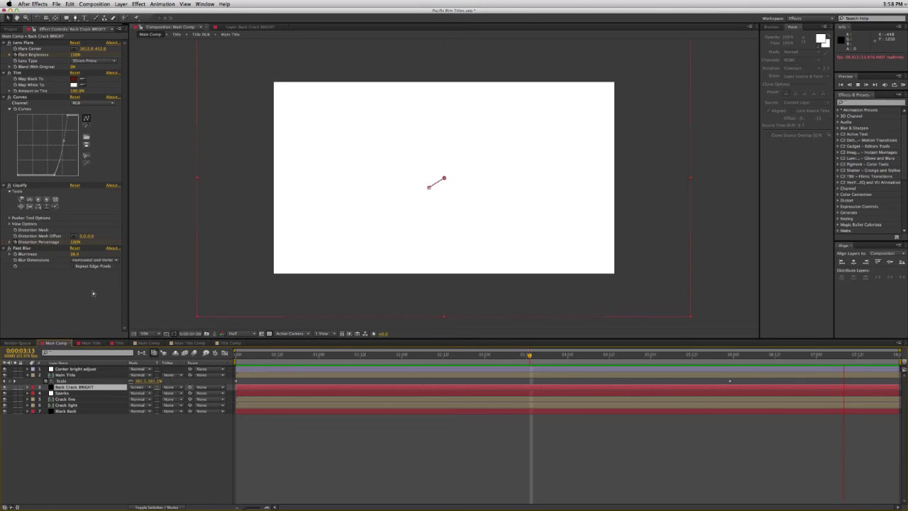
key("space")
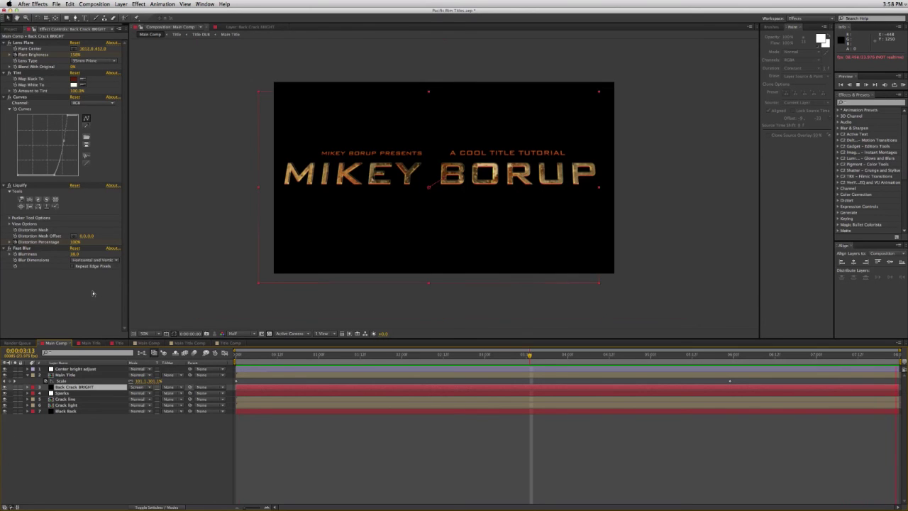